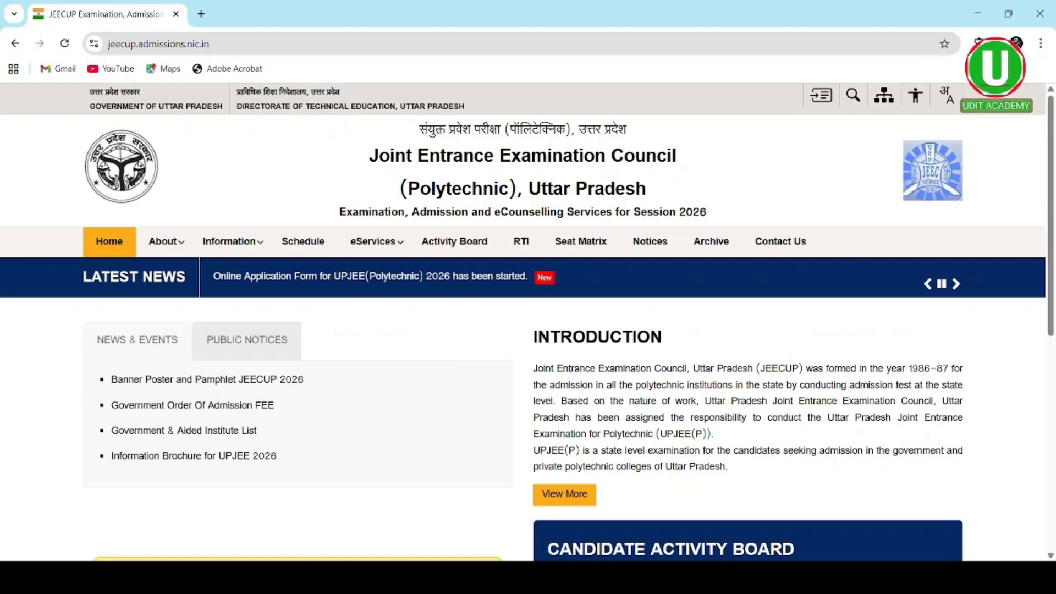
- Open the Online Application Form for UPJEE (Polytechnic) 2026 from the Candidate Activity Board
scroll(838, 520, down, 2)
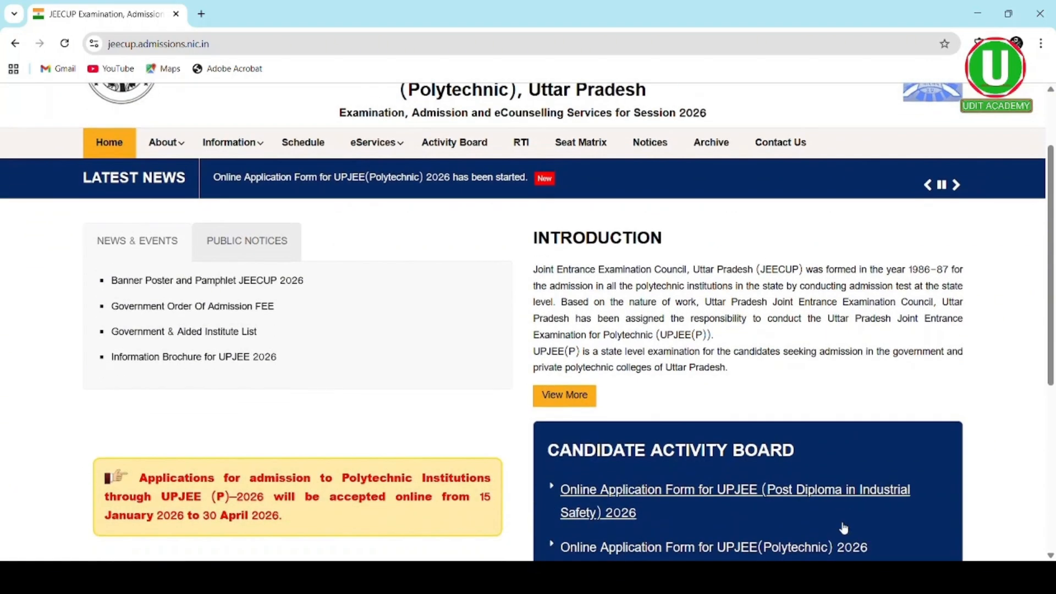
scroll(793, 476, down, 2)
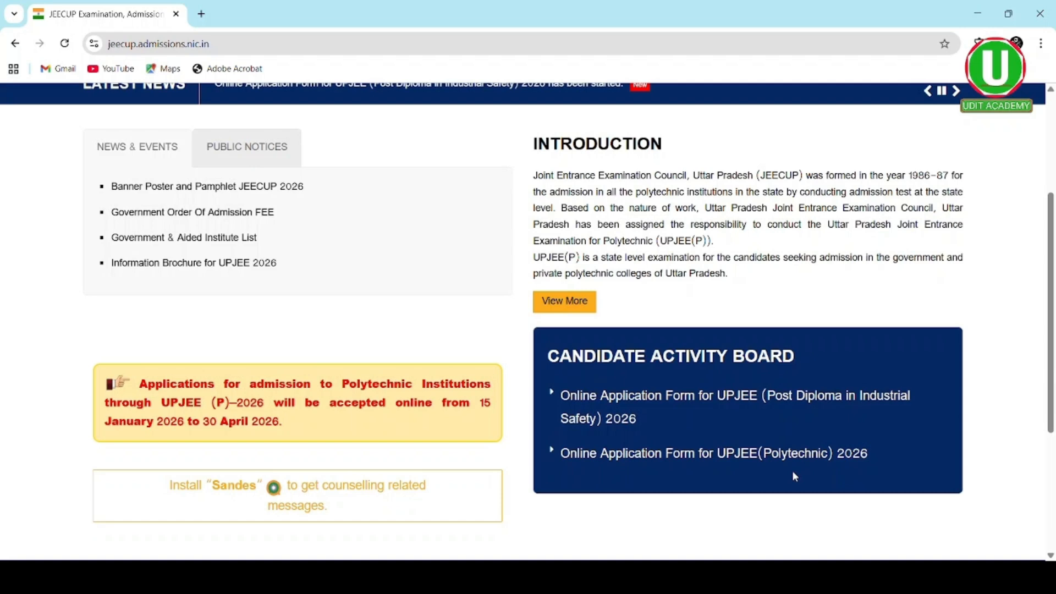
click(670, 455)
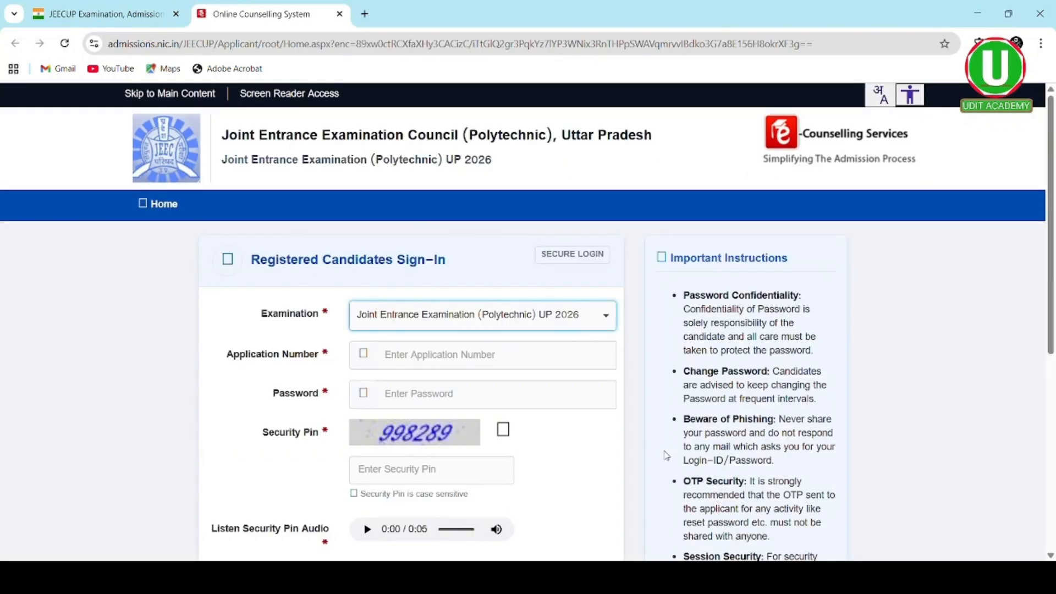
scroll(655, 390, down, 4)
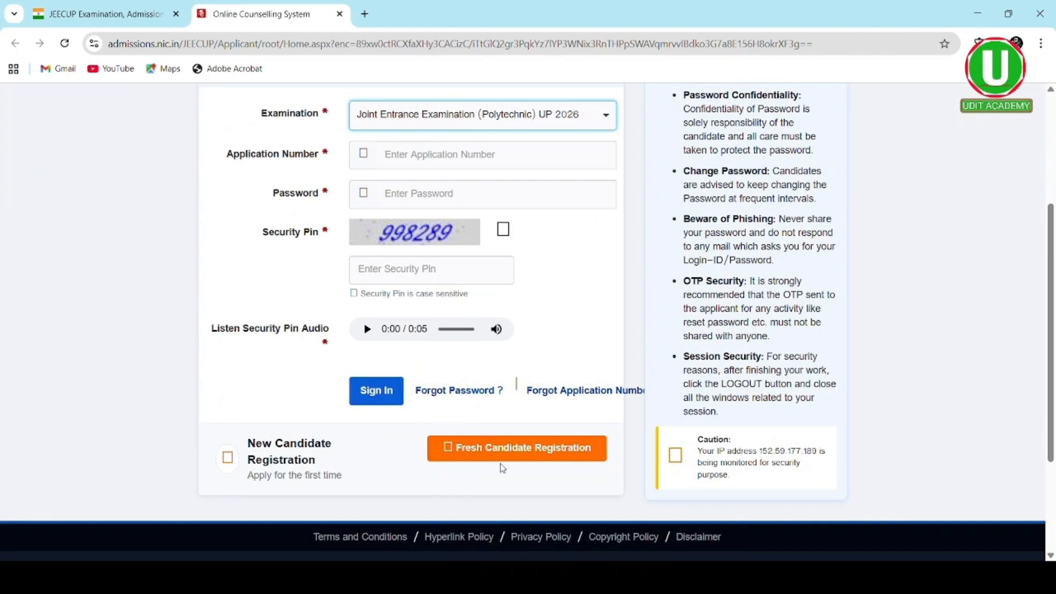
- Start a Fresh Candidate Registration and read down through the application instructions
click(516, 454)
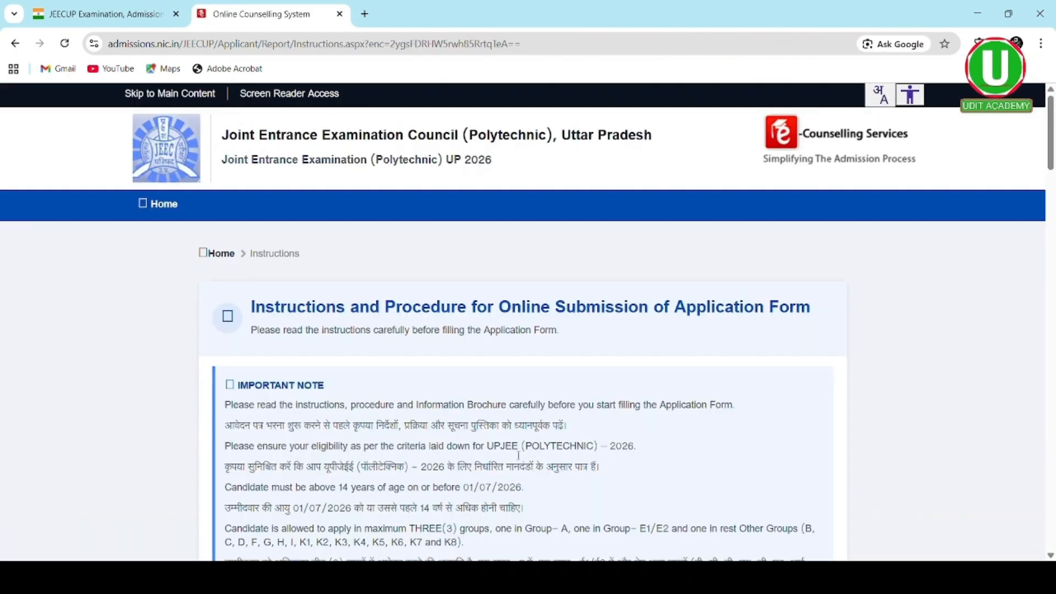
scroll(517, 429, down, 2)
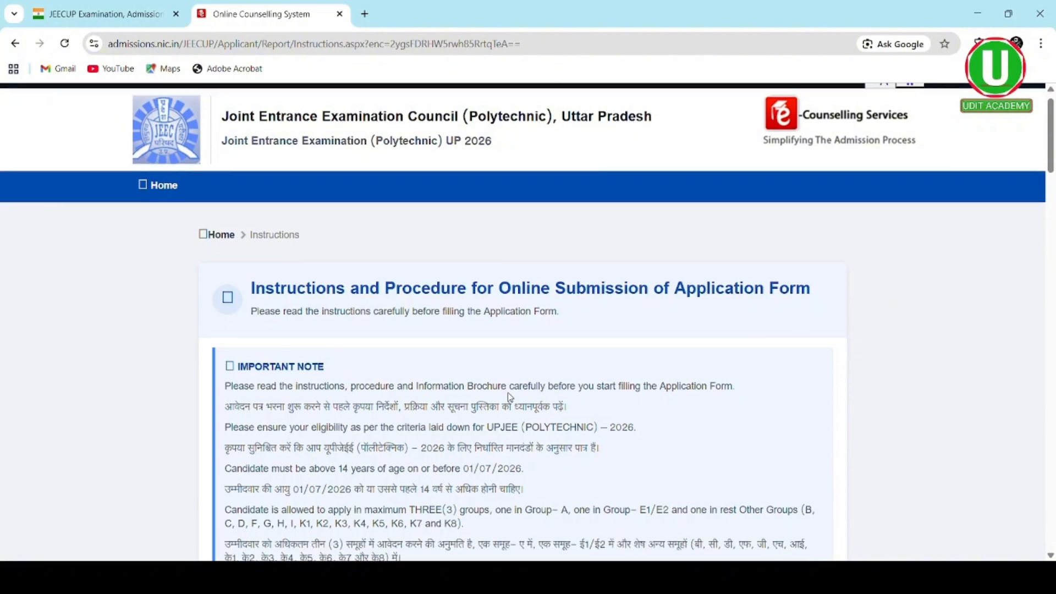
scroll(513, 398, down, 2)
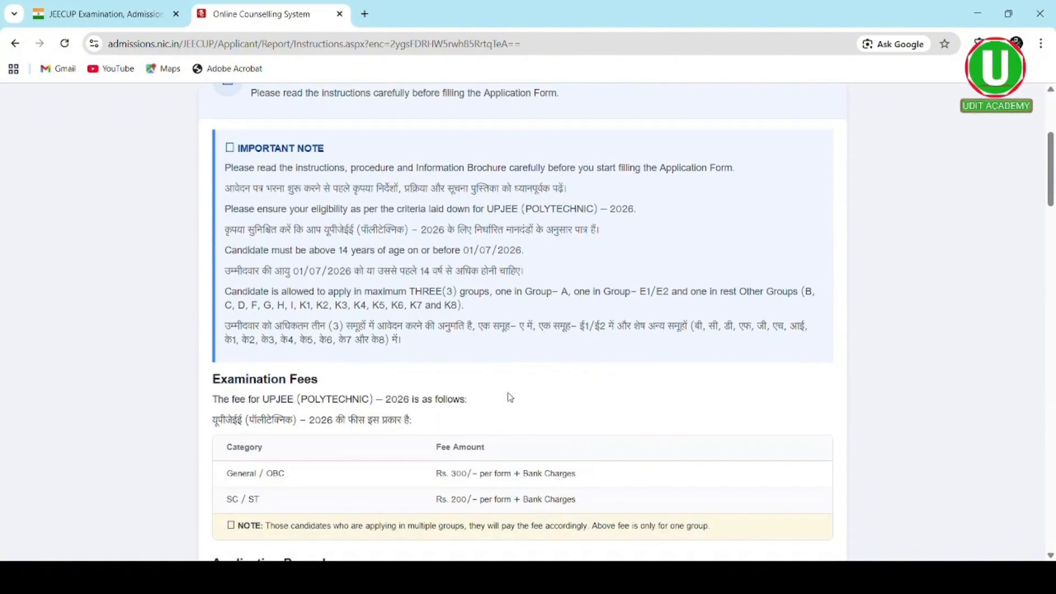
scroll(506, 396, down, 3)
scroll(510, 397, down, 1)
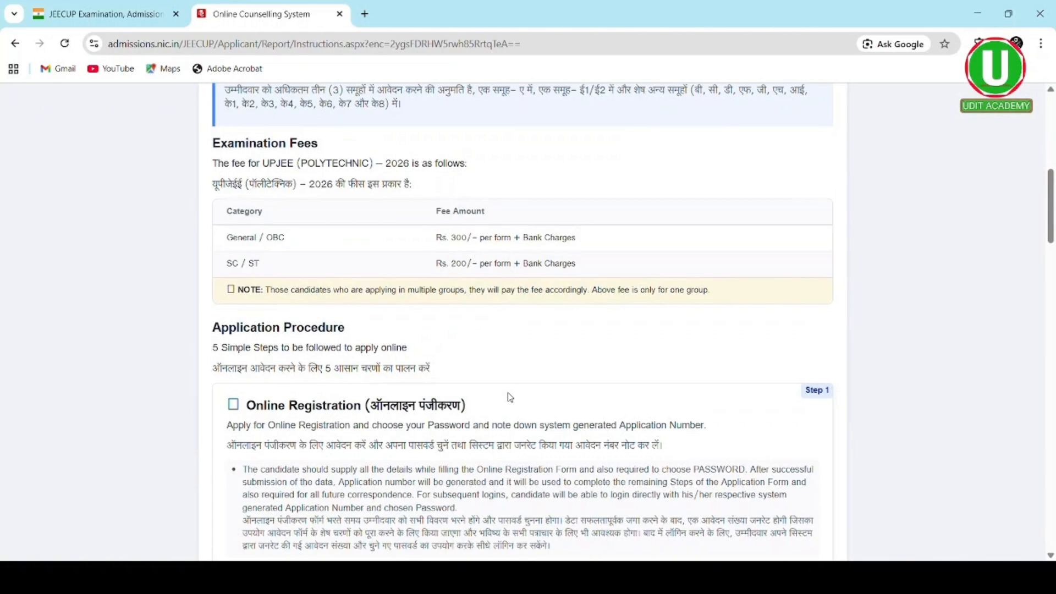
scroll(510, 397, down, 2)
scroll(511, 397, down, 6)
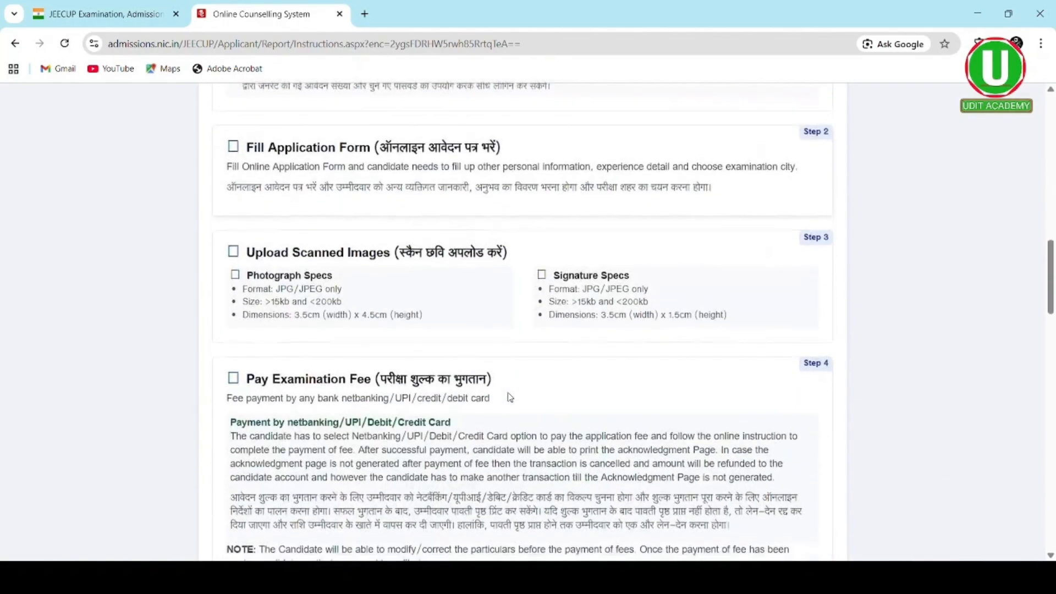
scroll(511, 397, down, 14)
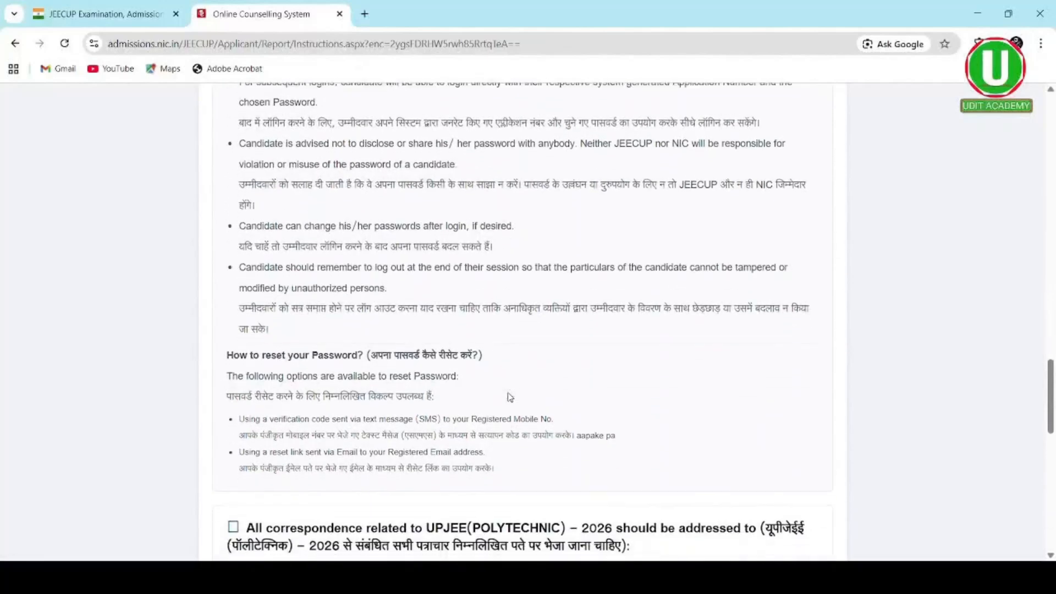
scroll(510, 397, down, 12)
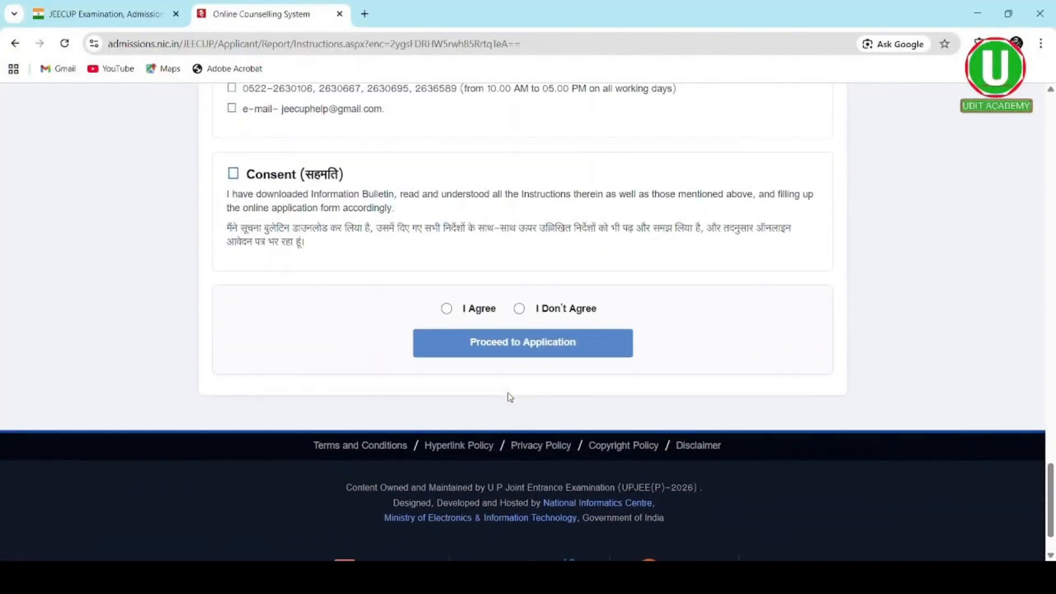
- Review the instructions again and accept them with I Agree
scroll(510, 397, up, 1)
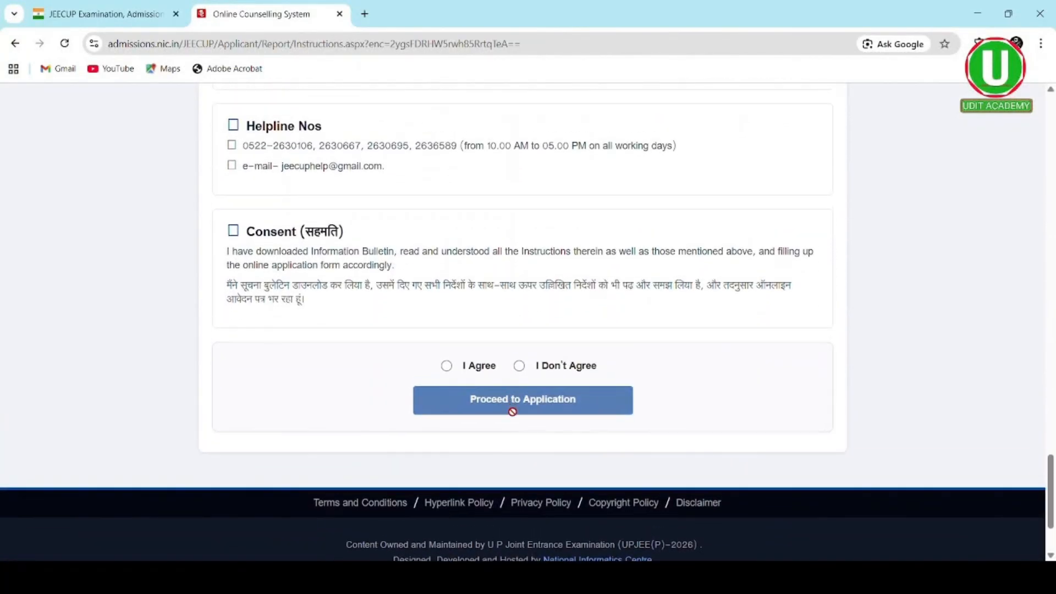
scroll(514, 352, up, 6)
scroll(519, 355, up, 12)
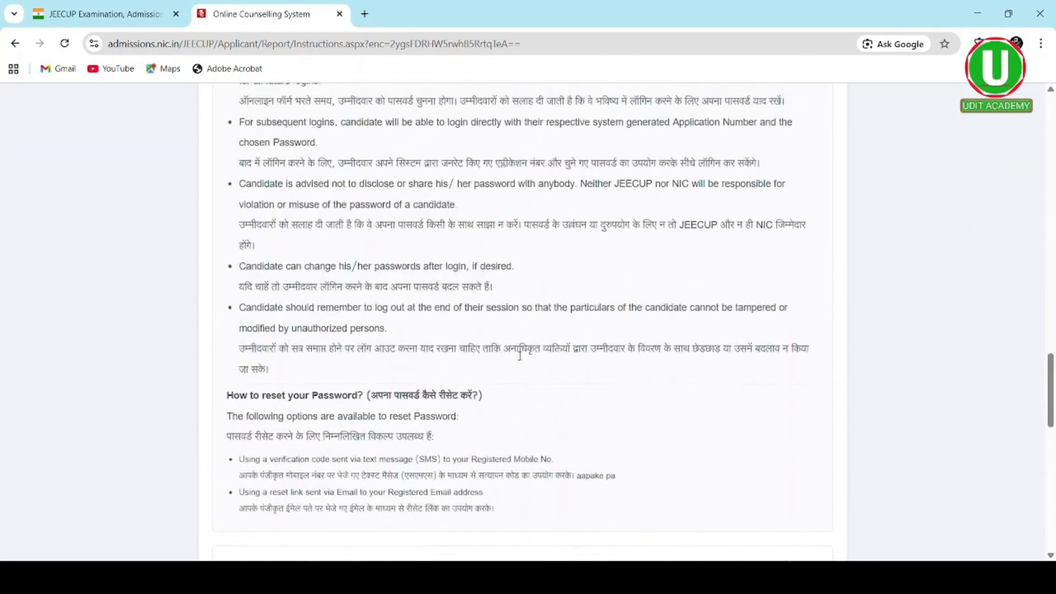
scroll(516, 354, up, 12)
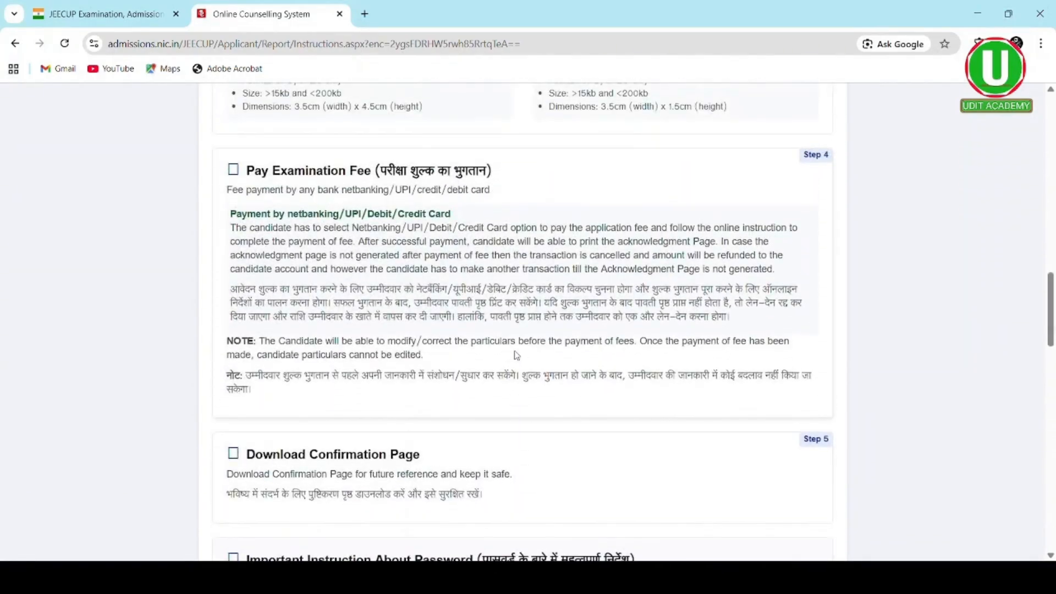
scroll(516, 355, up, 10)
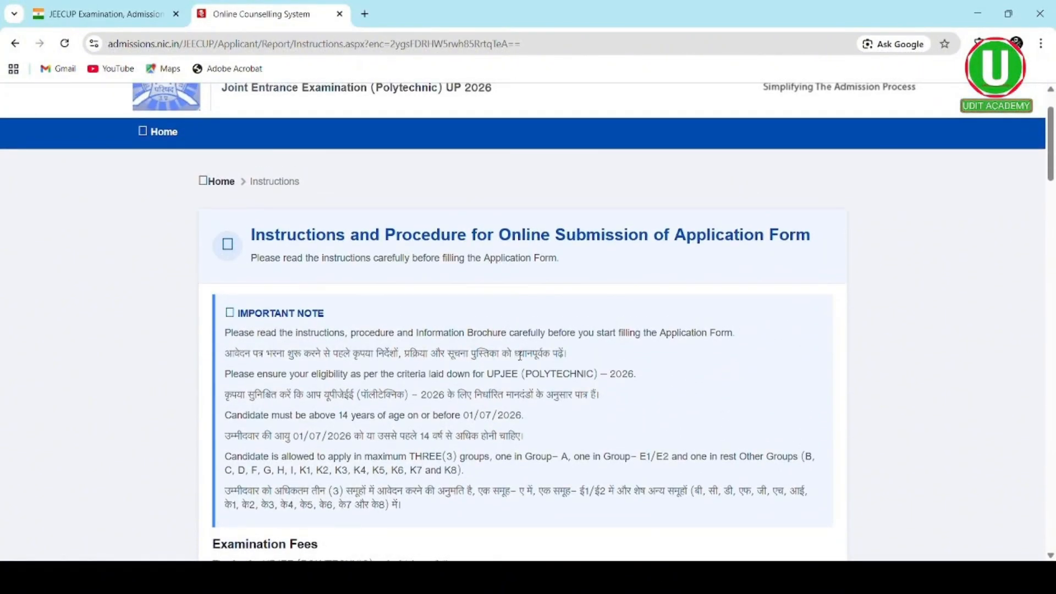
scroll(520, 355, down, 20)
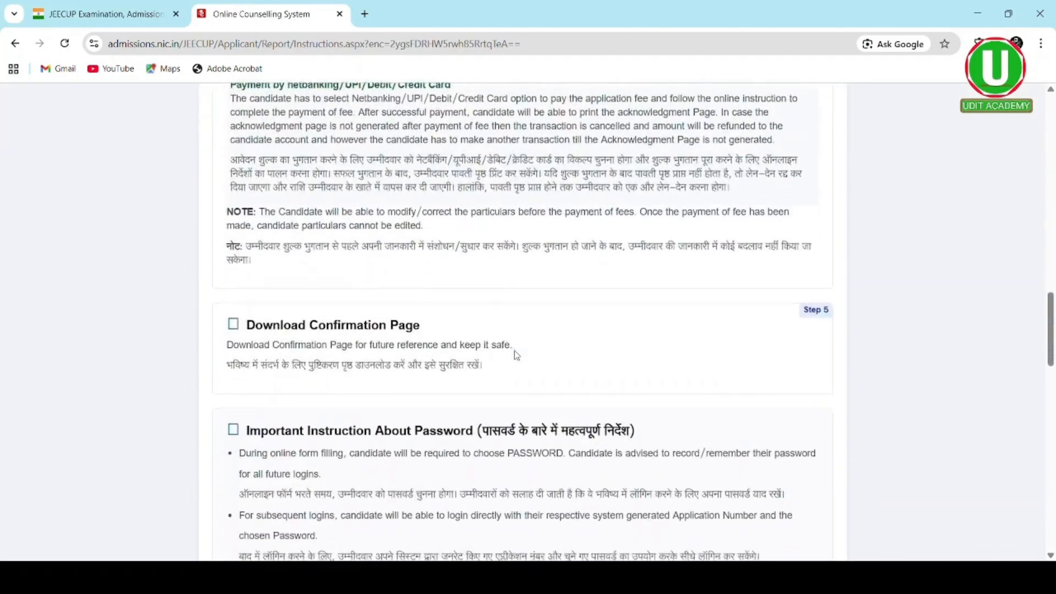
scroll(516, 356, down, 12)
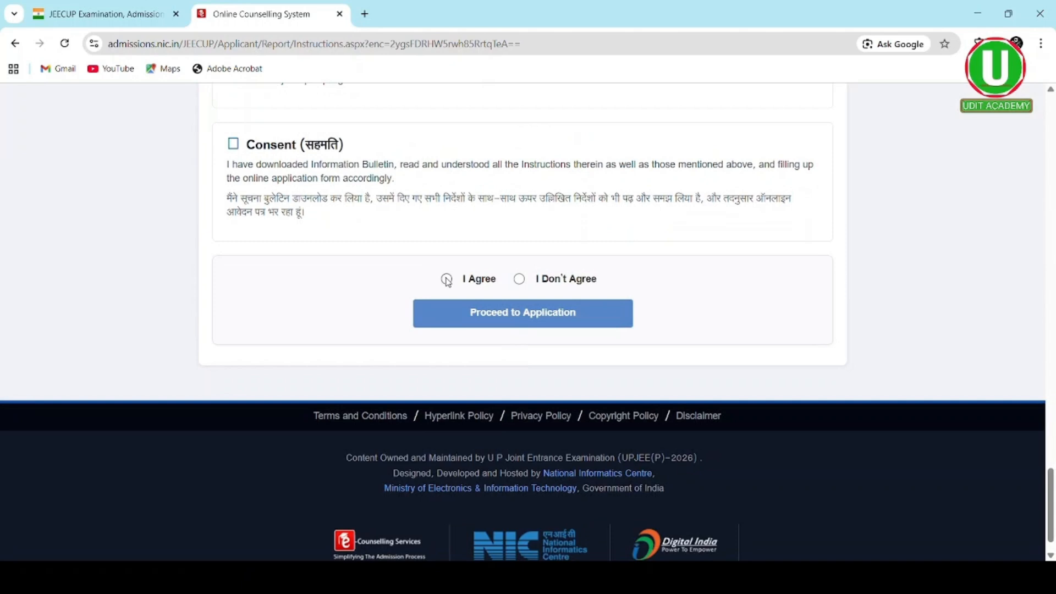
click(447, 280)
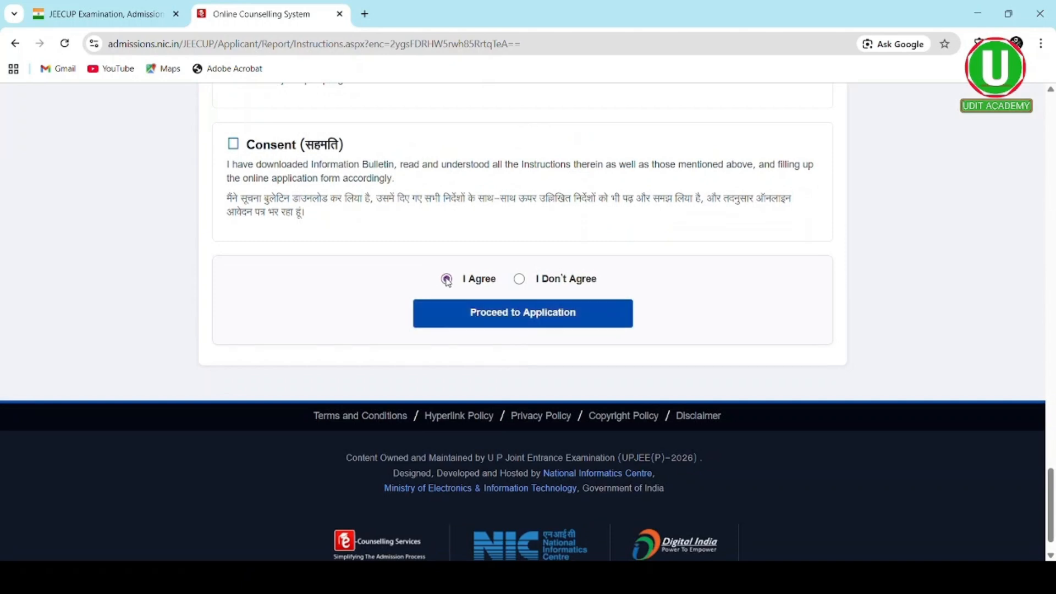
- Proceed to the application and mark every Consent Form item read with Check All
click(478, 313)
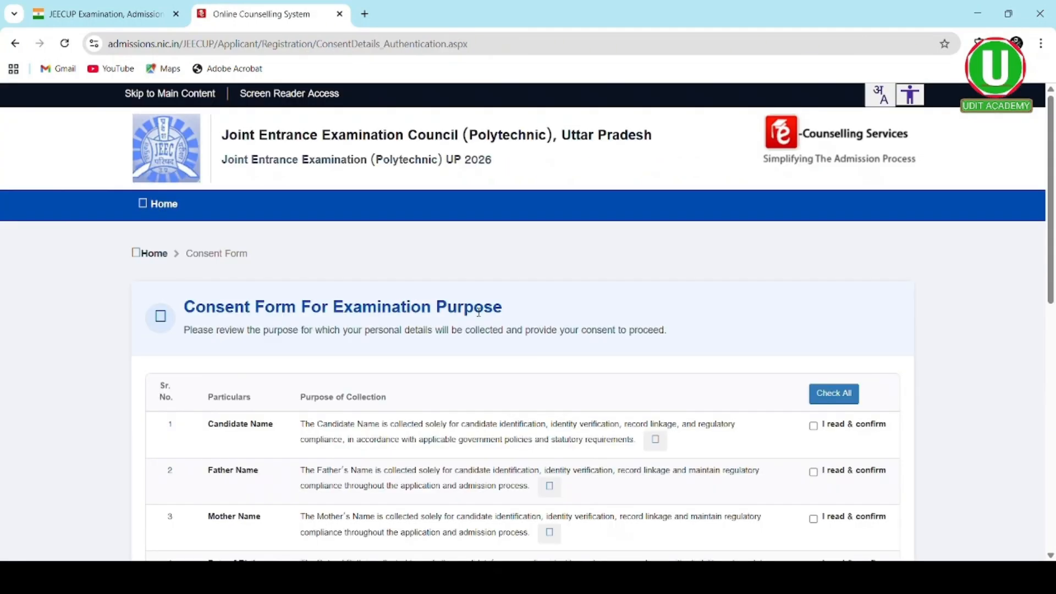
scroll(594, 337, down, 3)
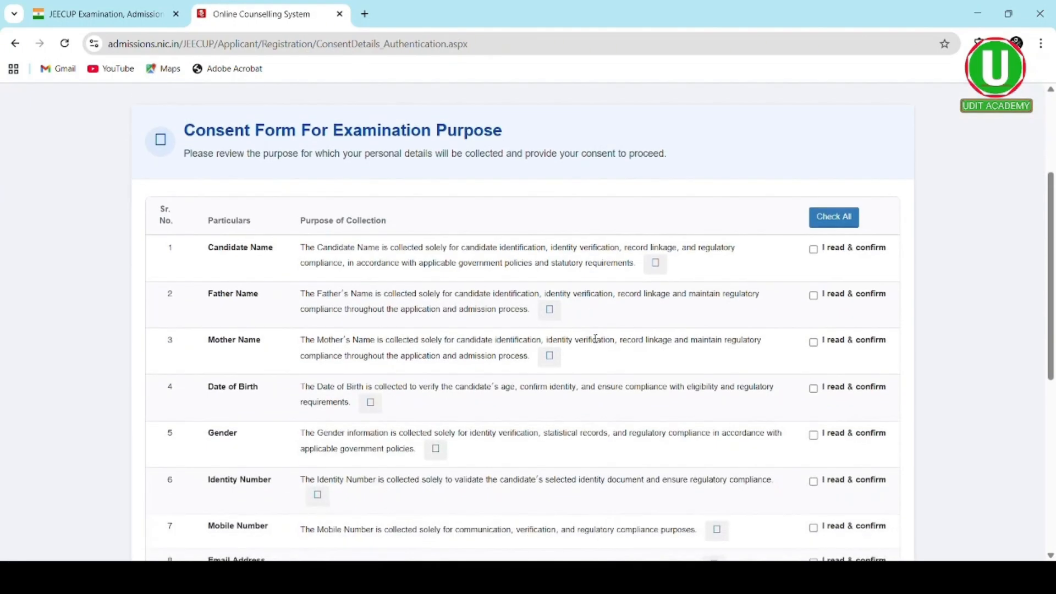
click(842, 220)
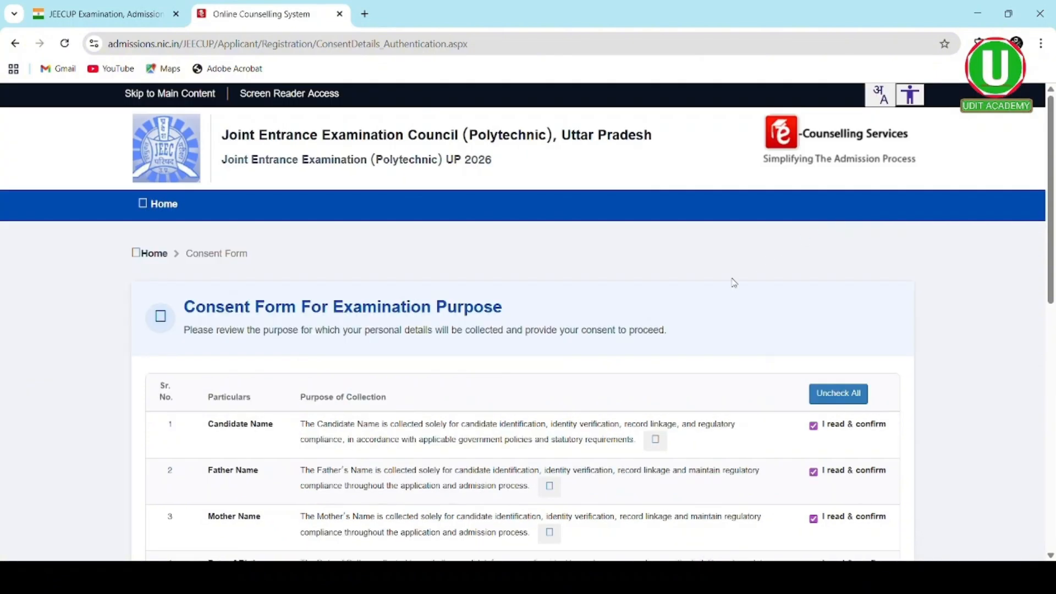
- Agree to the data-collection consent and confirm Yes to save it
scroll(663, 356, down, 3)
scroll(665, 359, down, 1)
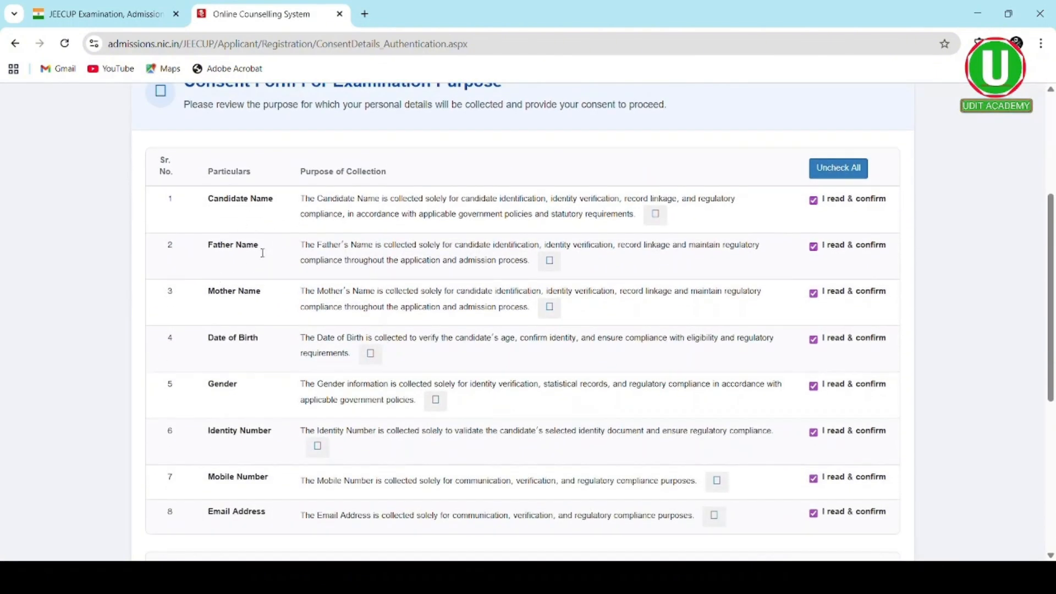
scroll(330, 265, down, 1)
scroll(331, 265, down, 1)
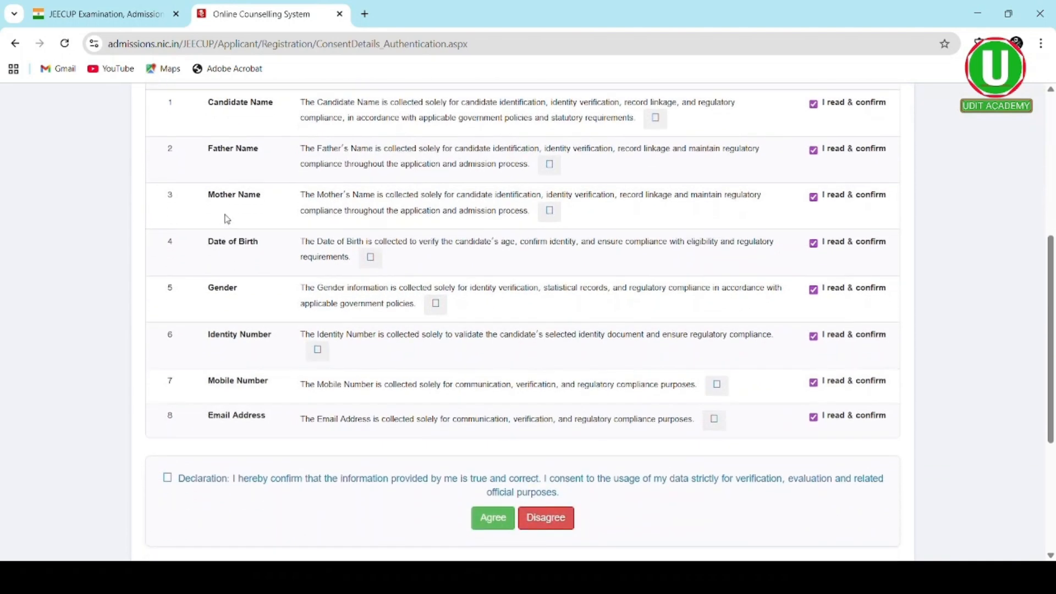
scroll(258, 319, down, 1)
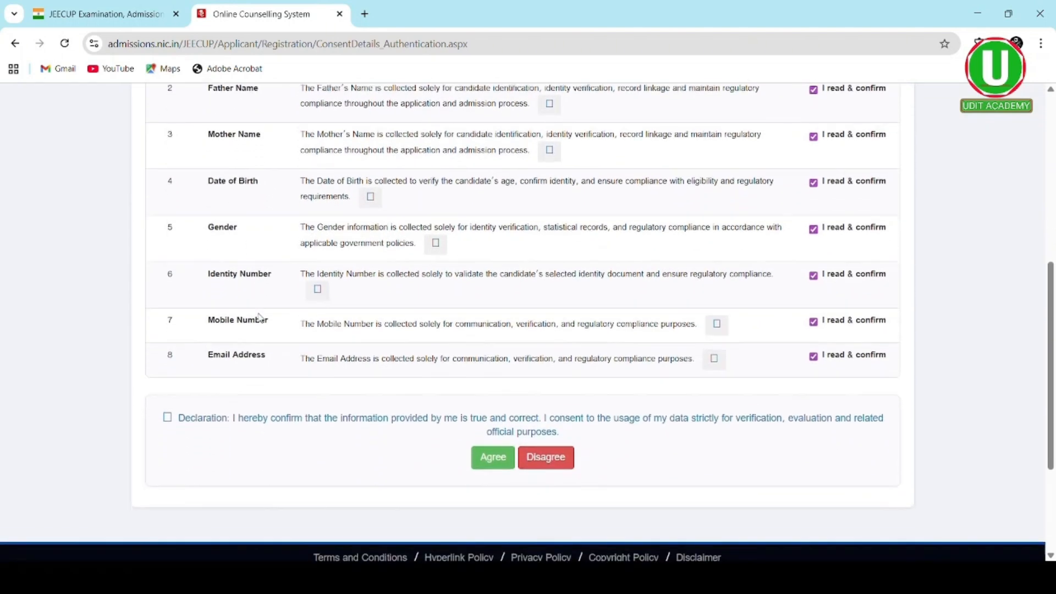
click(492, 453)
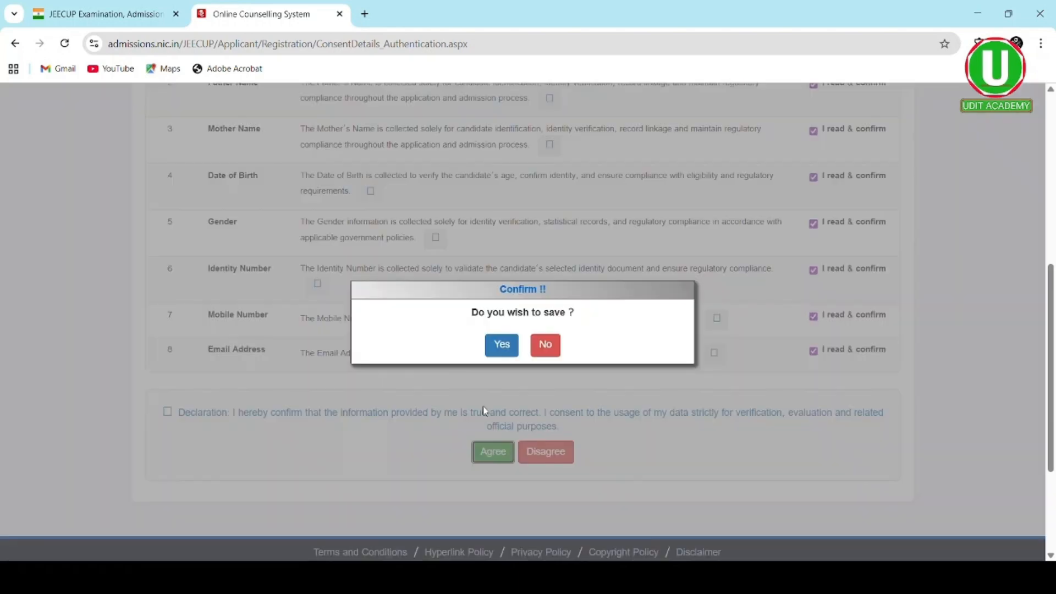
click(502, 355)
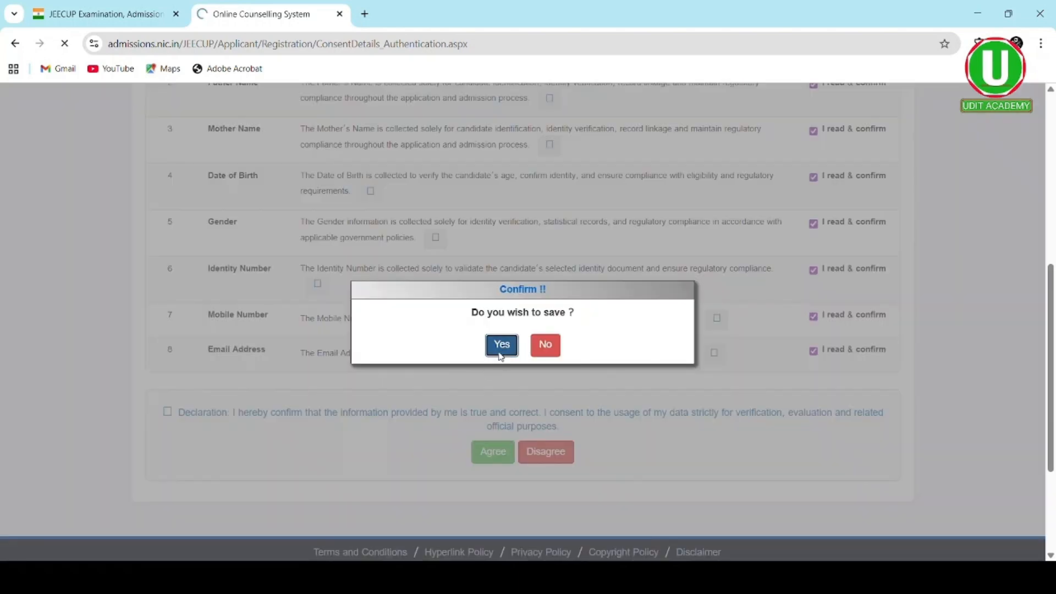
scroll(503, 356, down, 2)
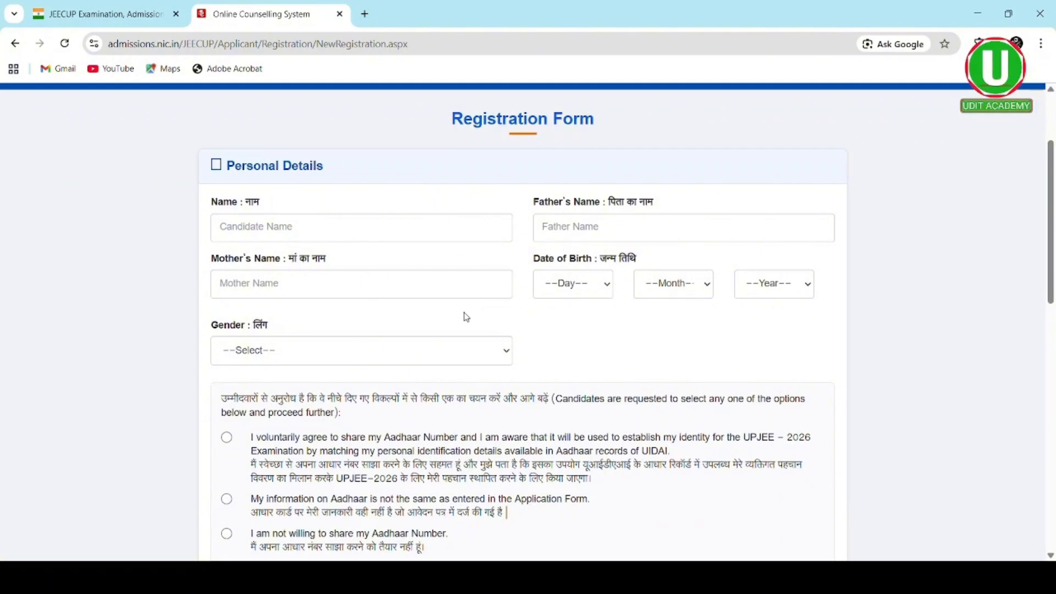
- Choose the voluntary Aadhaar-sharing consent, leaving Identity Type as Aadhaar Card
scroll(522, 342, down, 3)
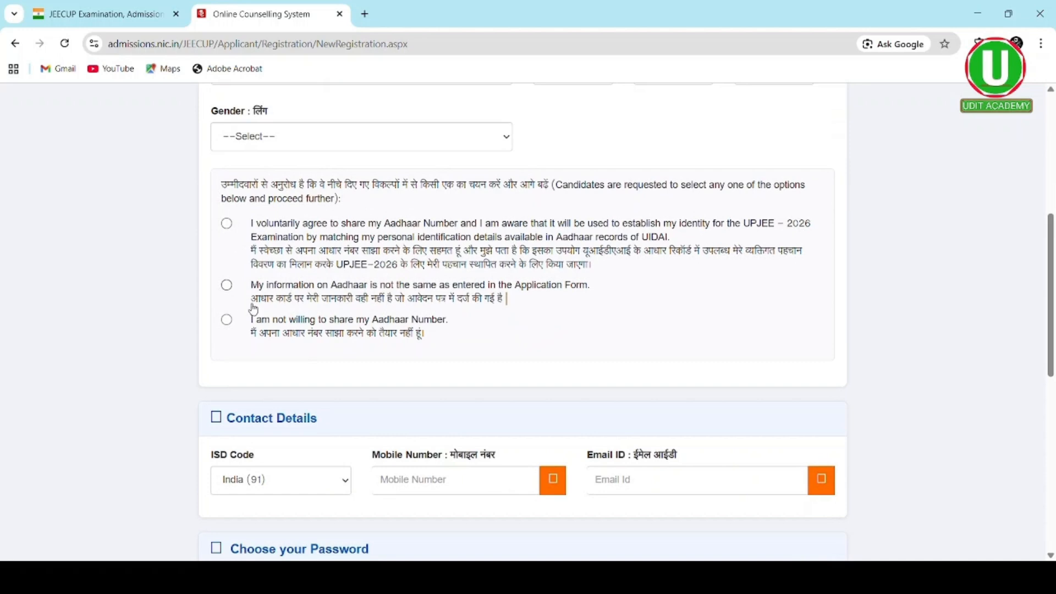
scroll(346, 361, down, 1)
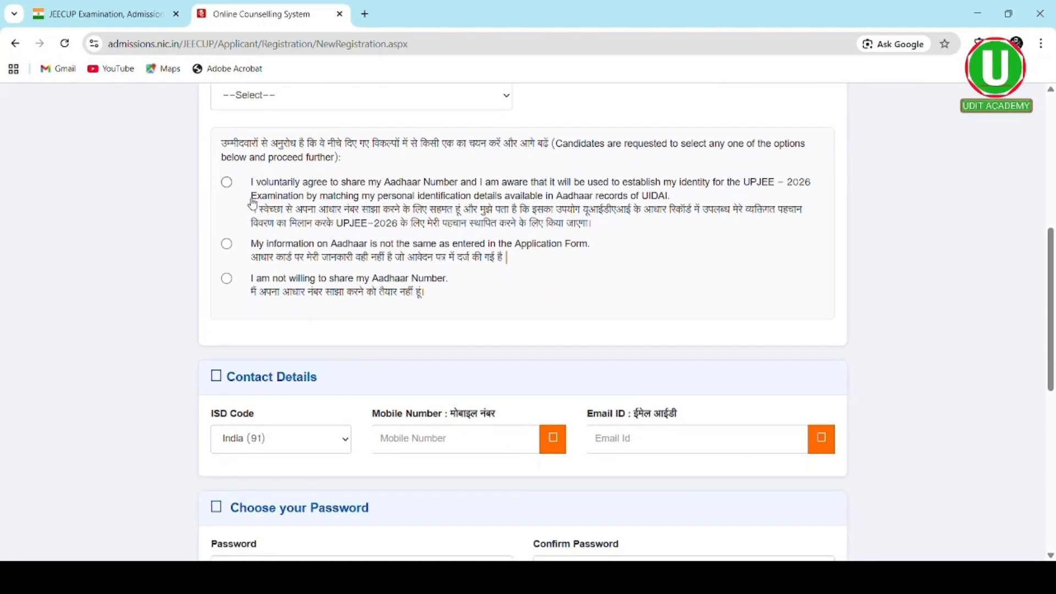
click(228, 187)
scroll(319, 233, down, 7)
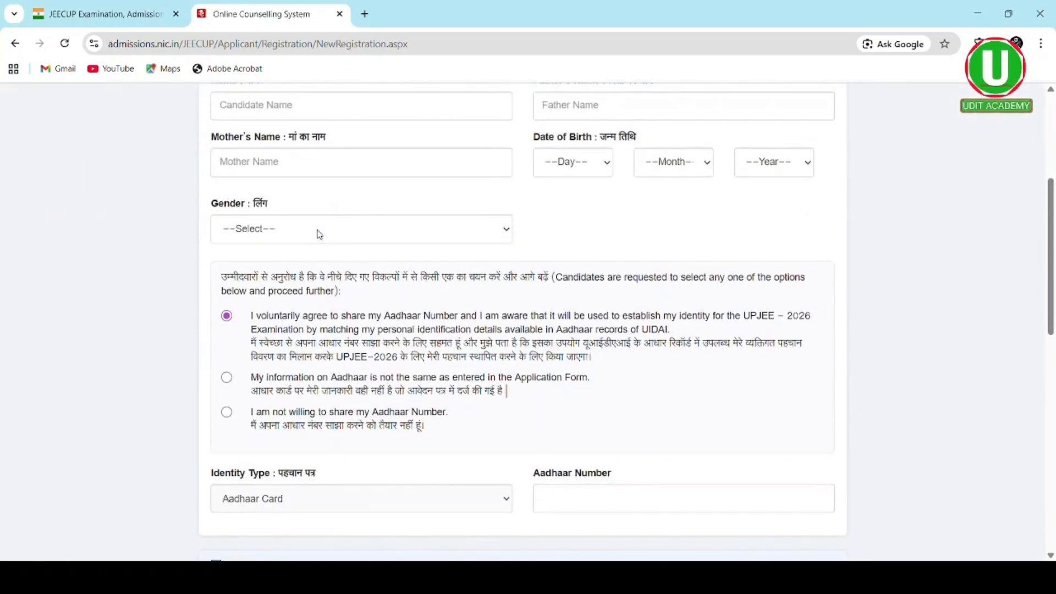
scroll(323, 235, down, 1)
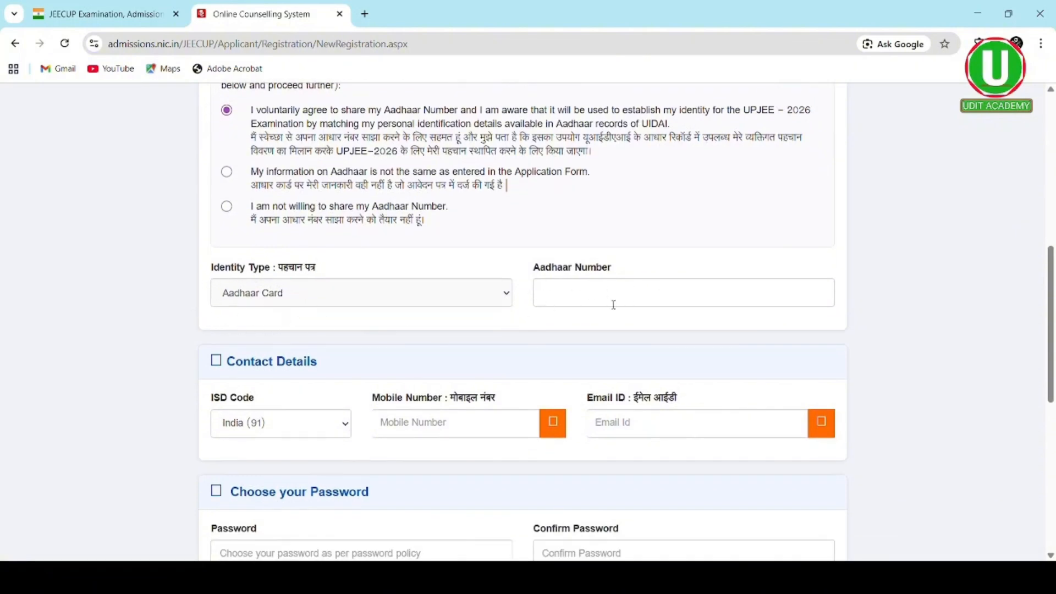
scroll(403, 414, down, 2)
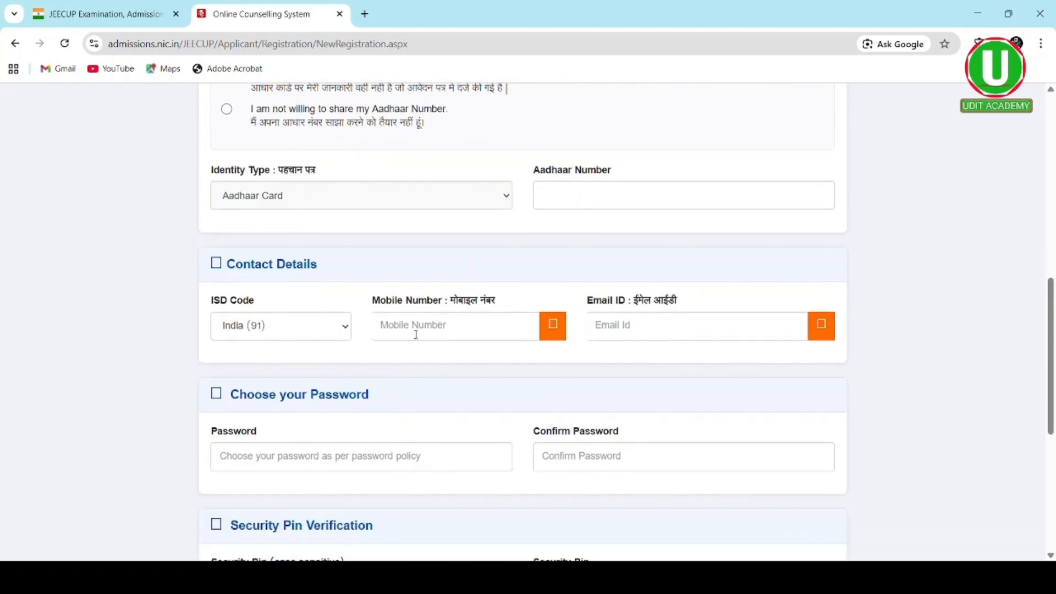
- Step through the Mobile, Email, Password and Confirm Password fields without filling them
click(416, 334)
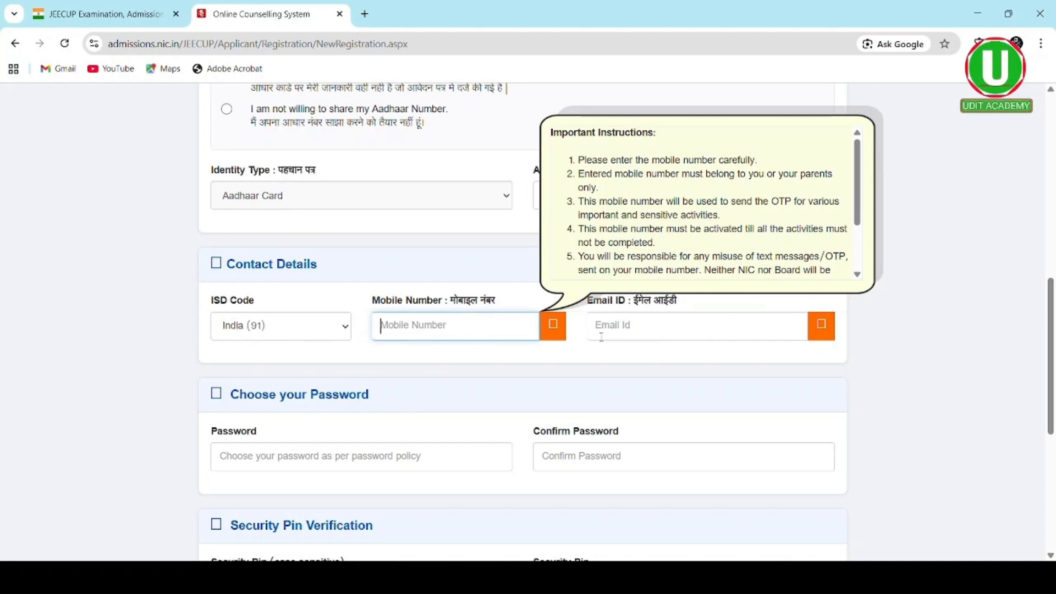
click(601, 337)
scroll(601, 337, down, 2)
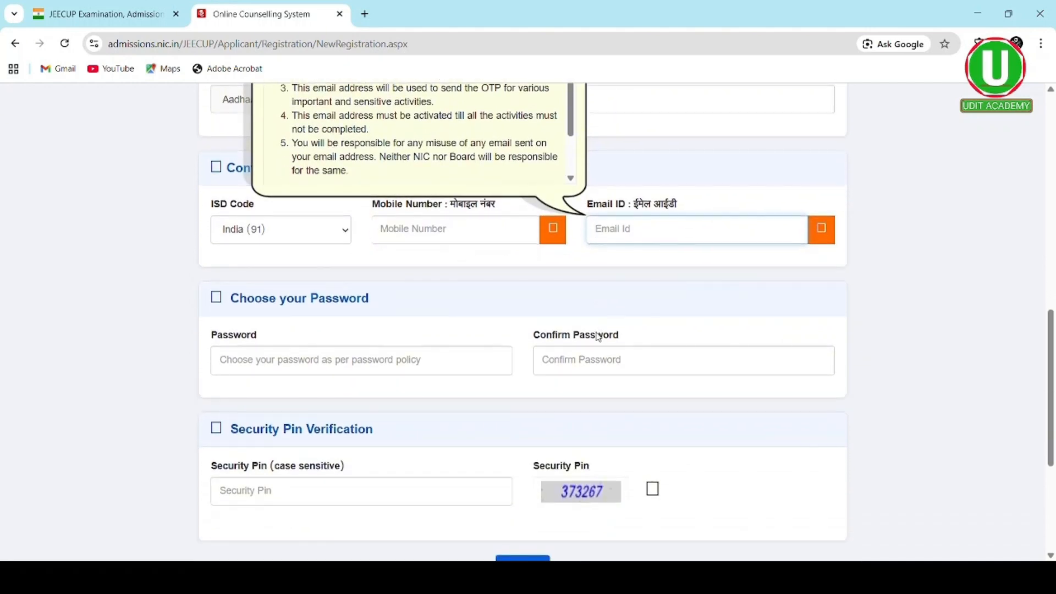
scroll(598, 336, down, 1)
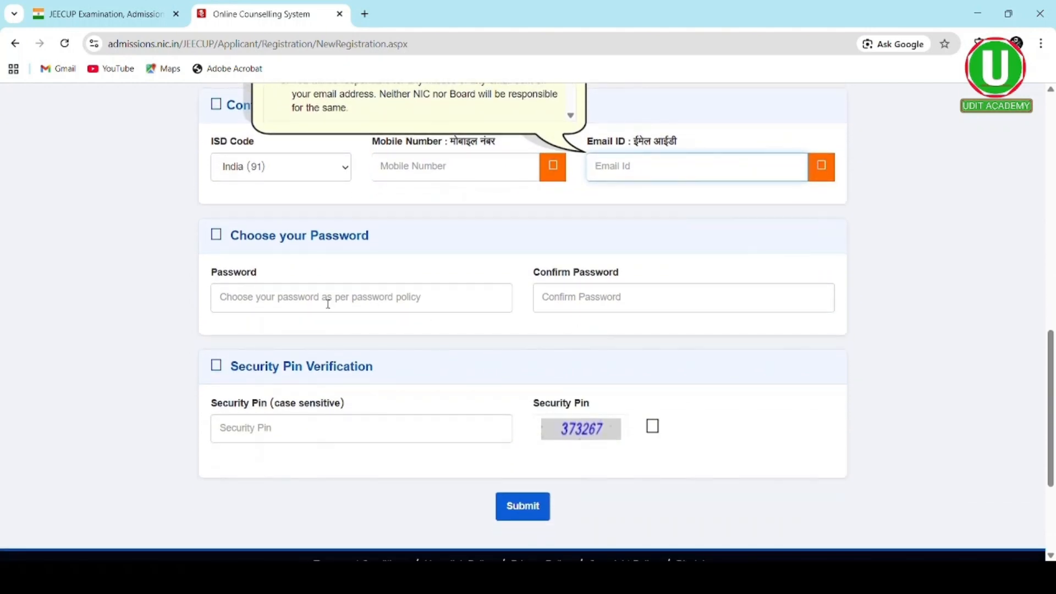
click(327, 303)
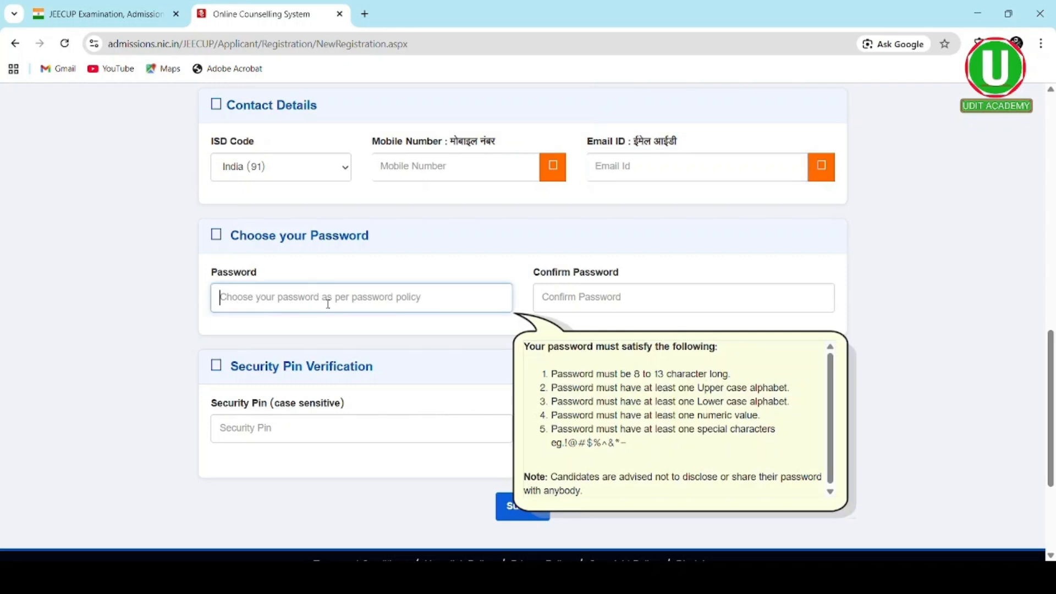
click(568, 290)
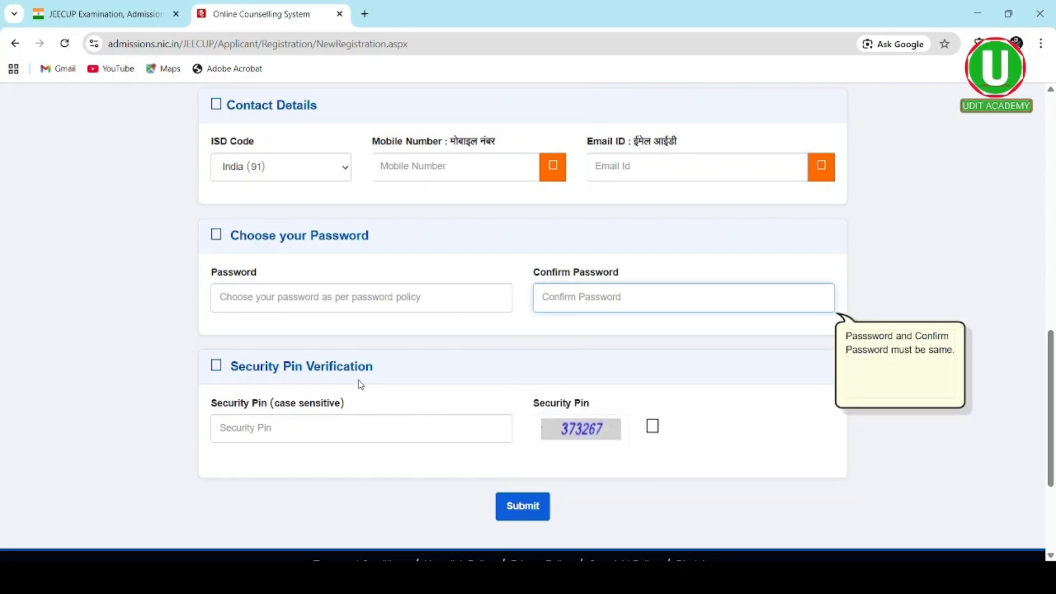
scroll(356, 385, down, 1)
scroll(354, 386, down, 1)
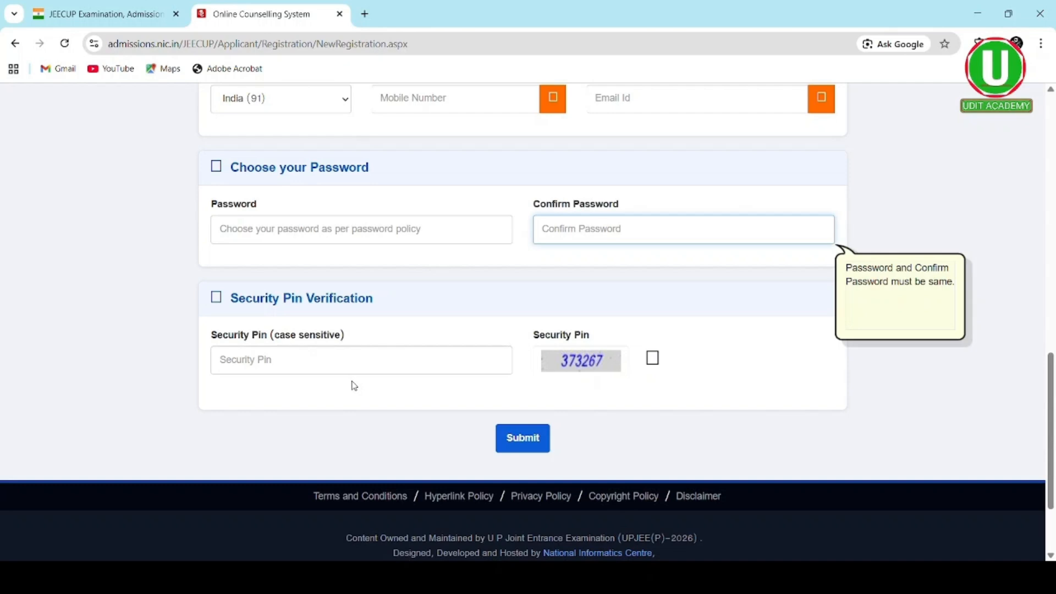
- Visit the Security Pin field, then close the unfilled registration form tab
scroll(354, 386, down, 1)
click(317, 359)
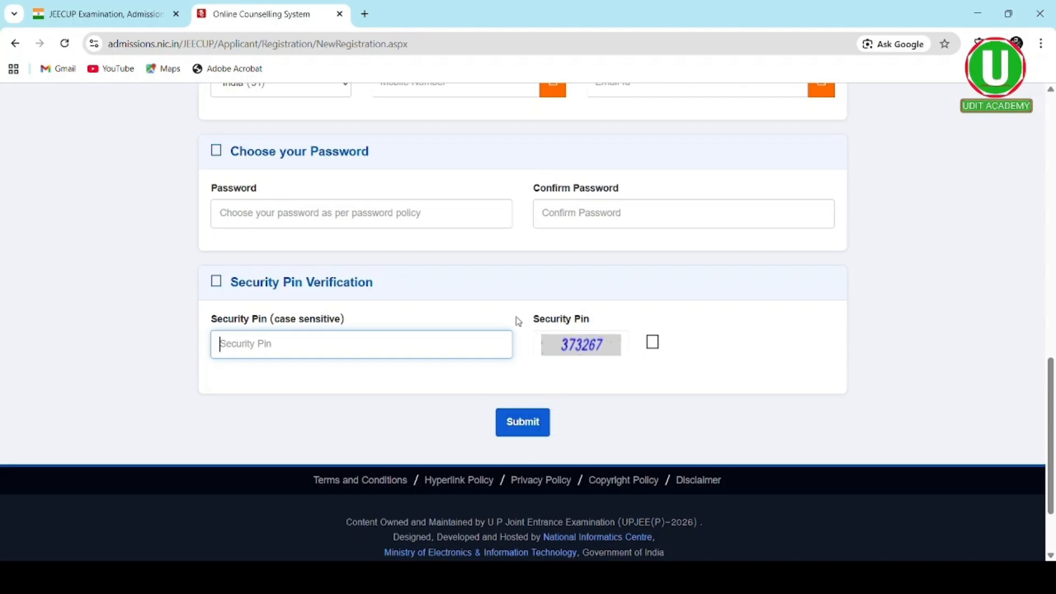
scroll(519, 322, up, 15)
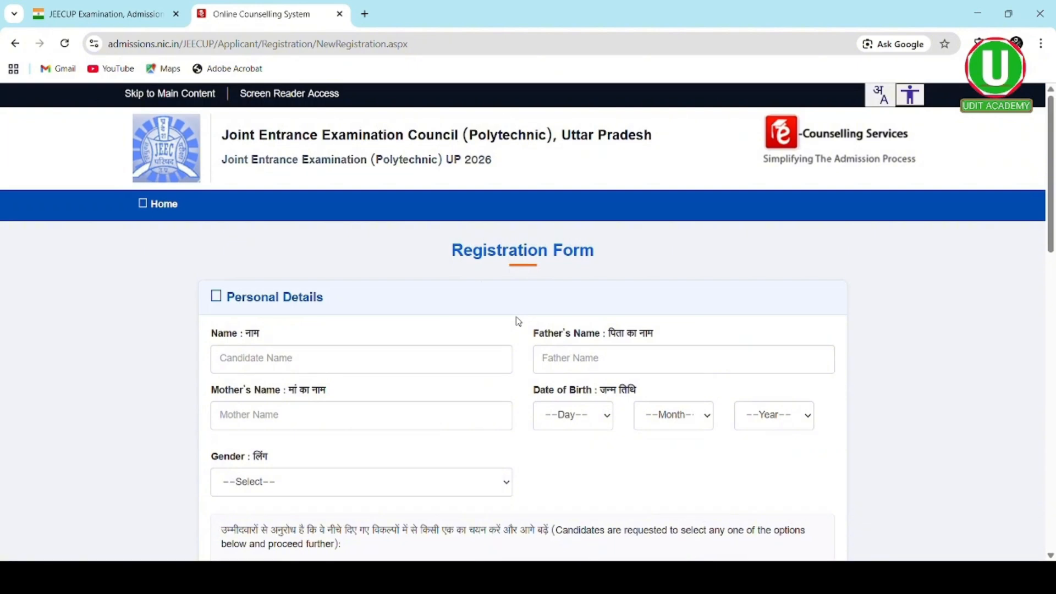
click(339, 13)
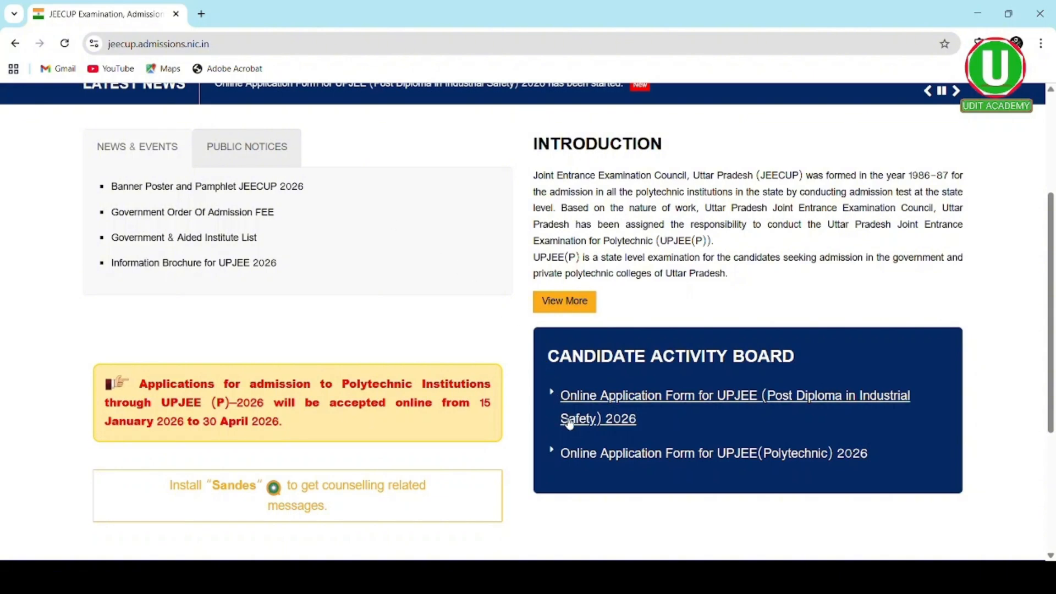
- Reopen the UPJEE (Polytechnic) 2026 application form and scroll to its Sign In button
click(588, 455)
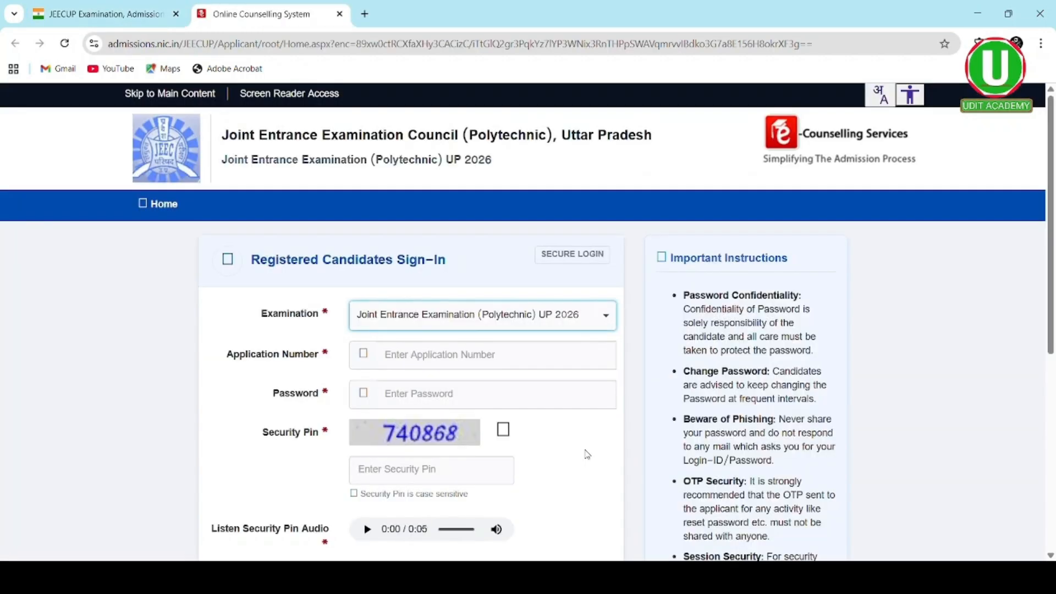
scroll(522, 370, down, 1)
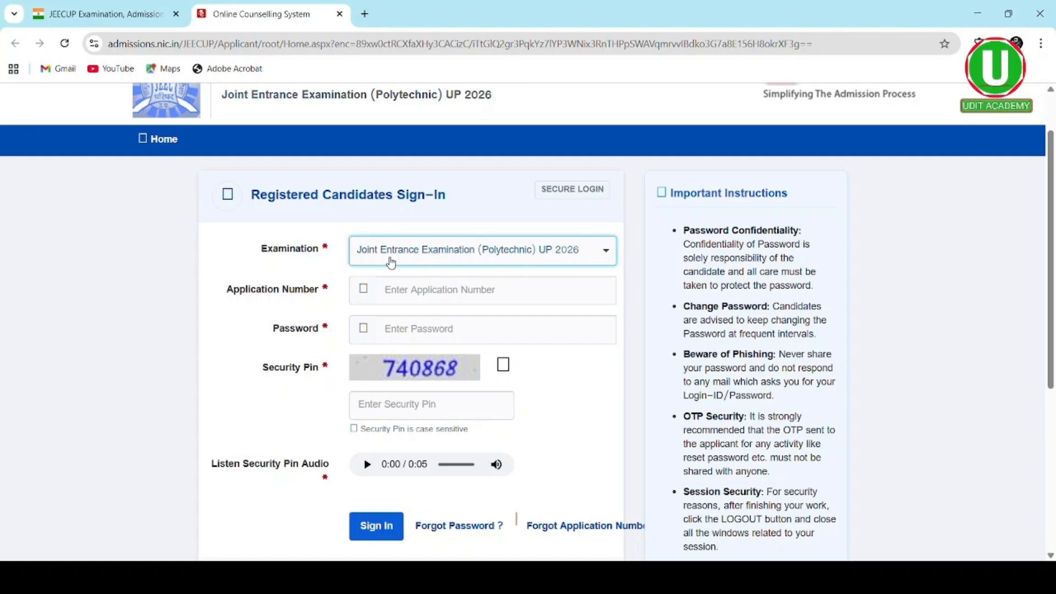
- Select Joint Entrance Examination (Polytechnic) UP 2026 and enter the candidate's application number
click(605, 252)
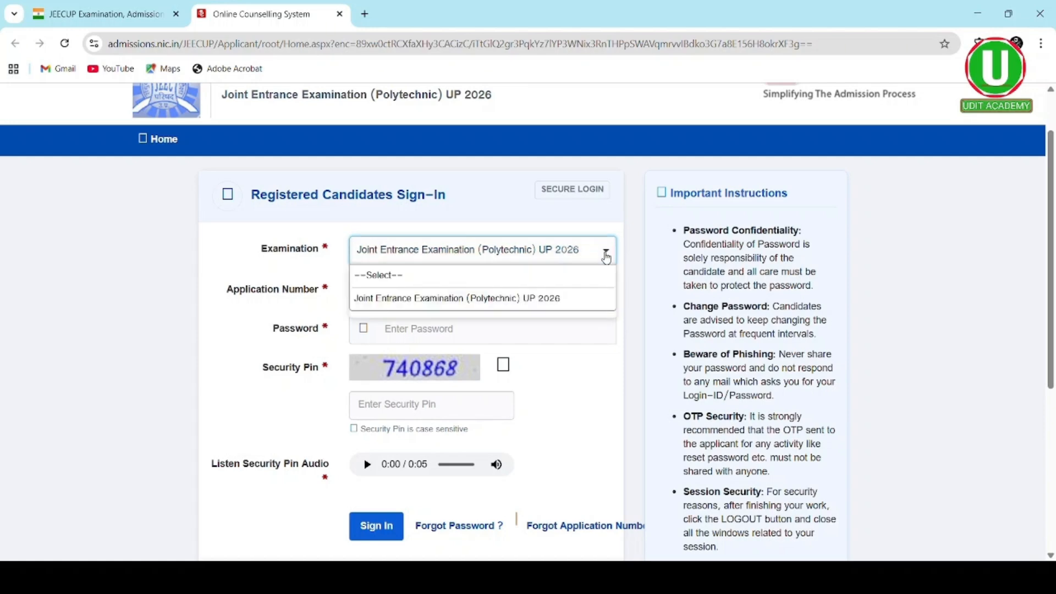
click(514, 298)
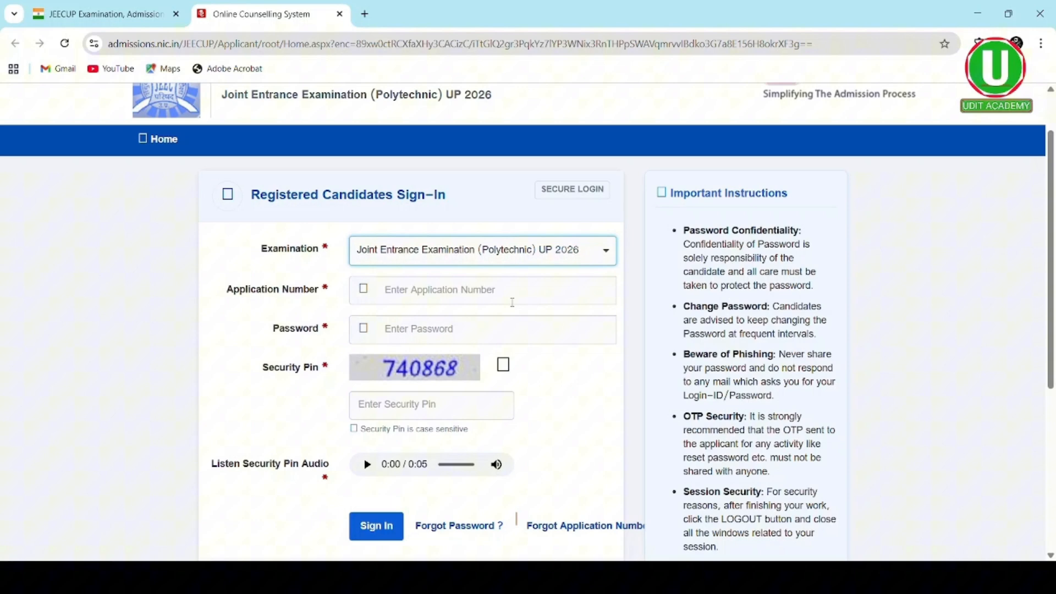
click(461, 293)
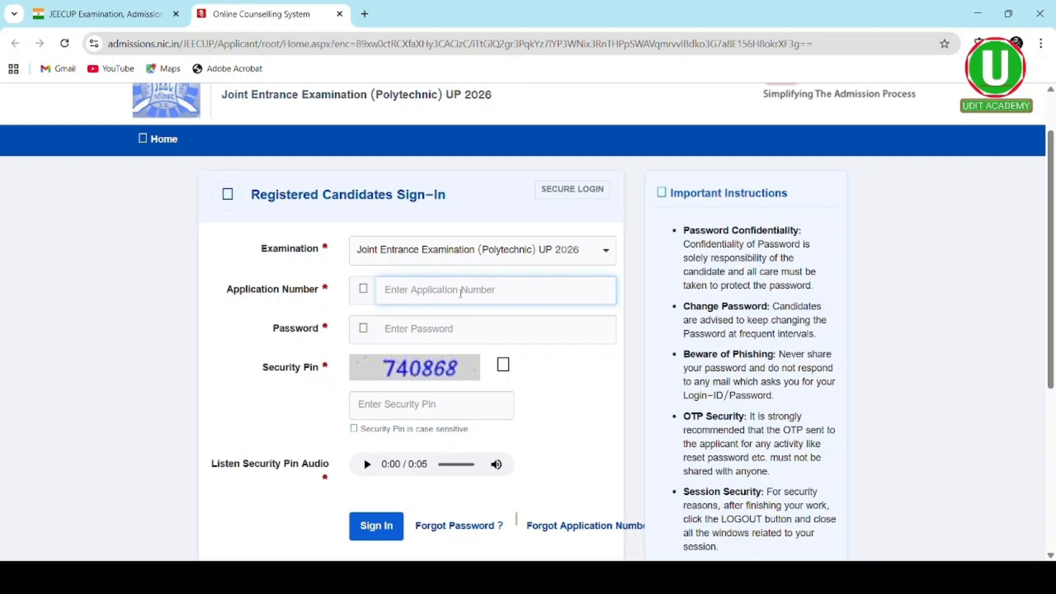
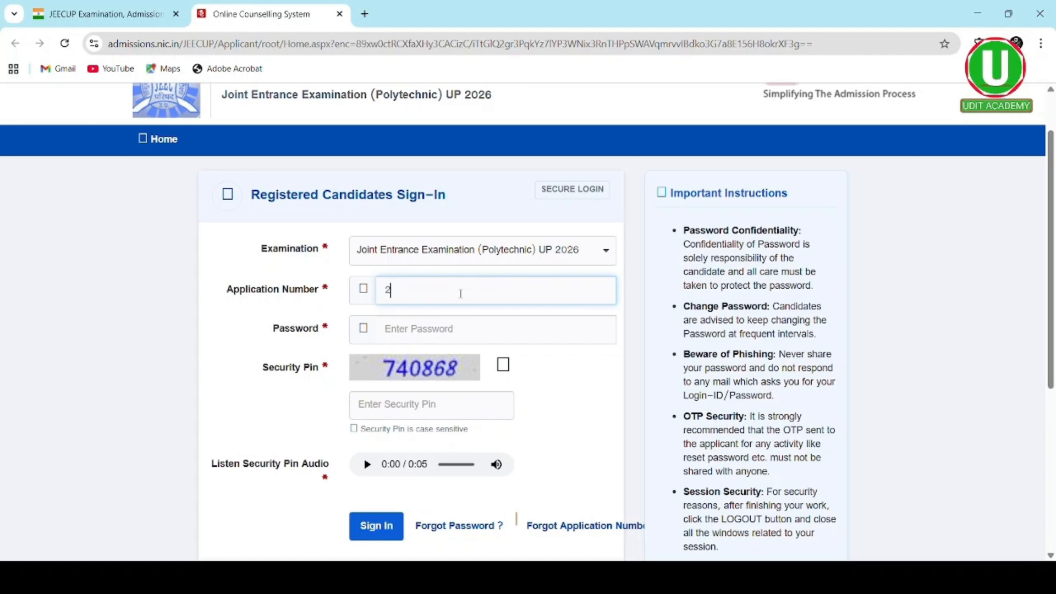
click(366, 293)
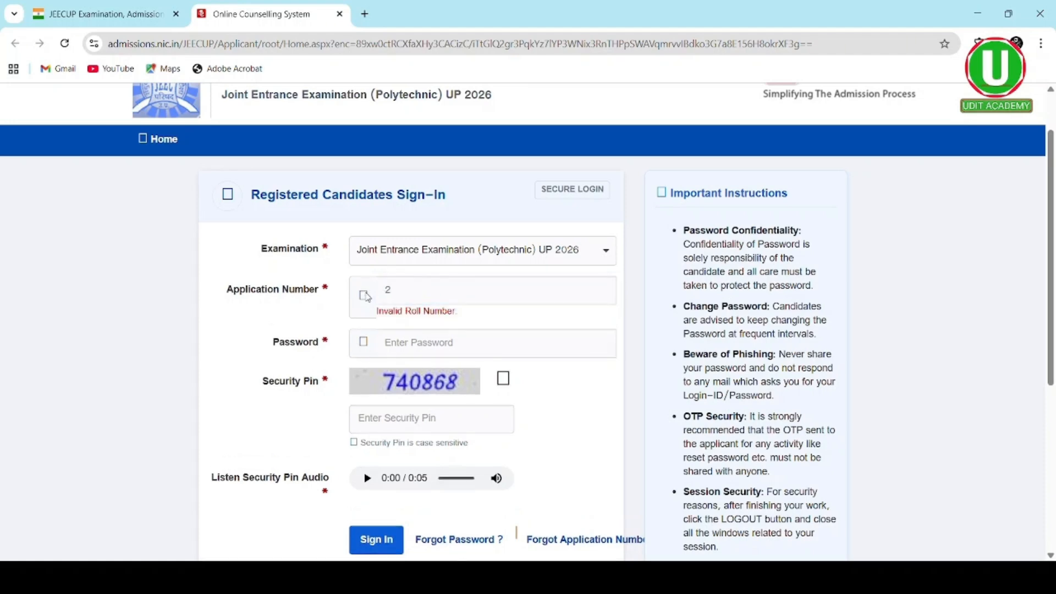
click(405, 297)
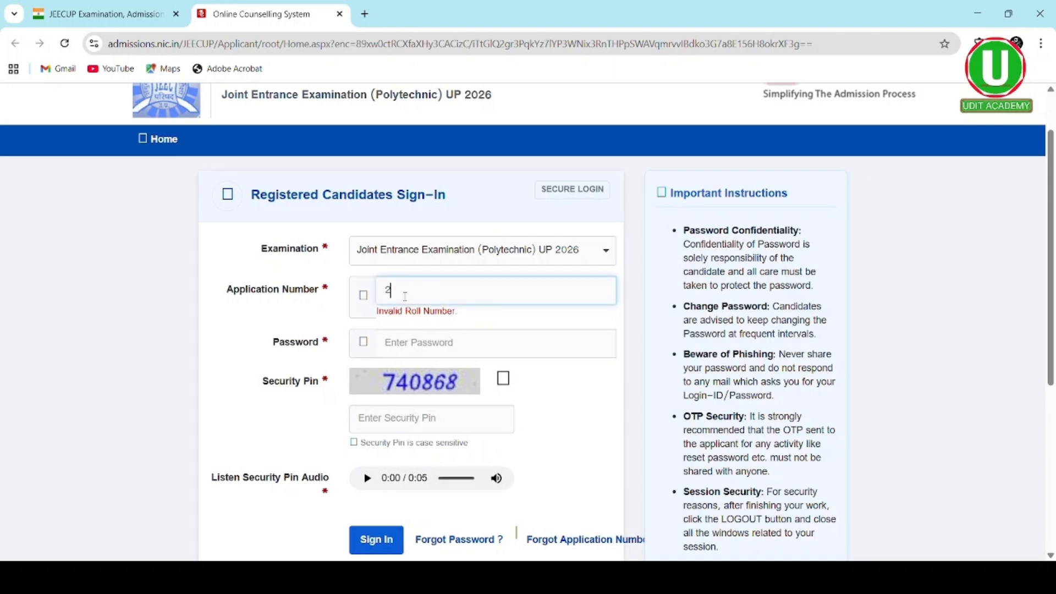
- Enter the account password and security pin, play the pin audio, and sign in
click(411, 344)
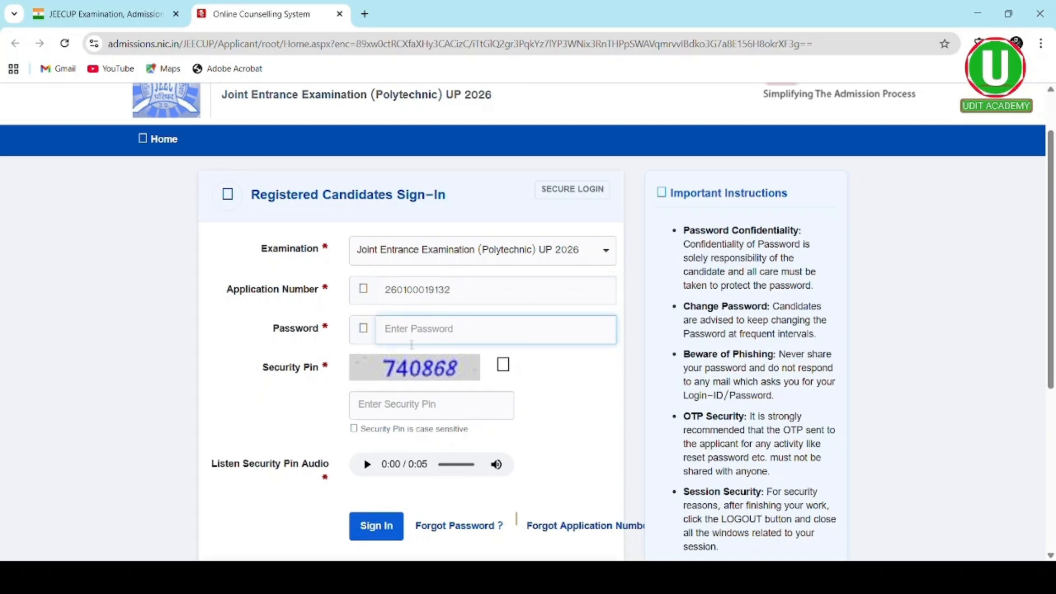
text(••••••••••••••)
click(427, 408)
text(7)
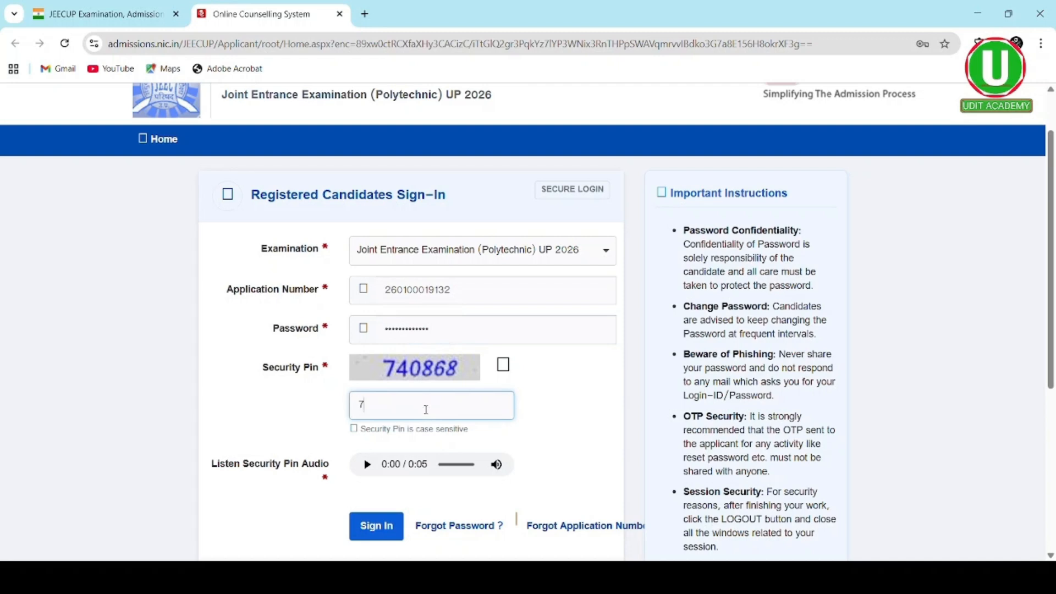
text(40868)
click(369, 469)
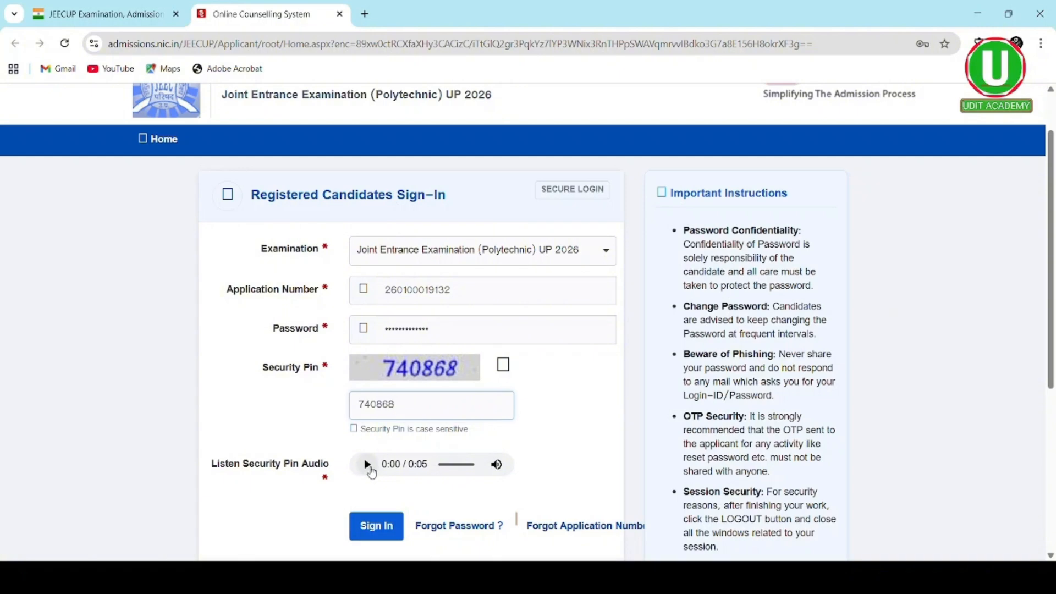
click(370, 469)
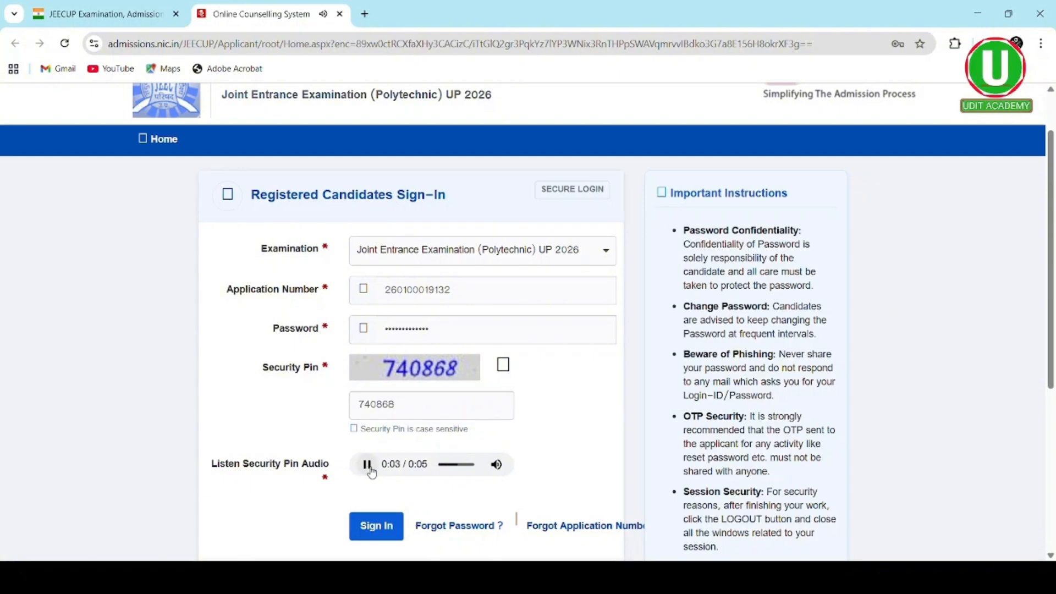
click(385, 526)
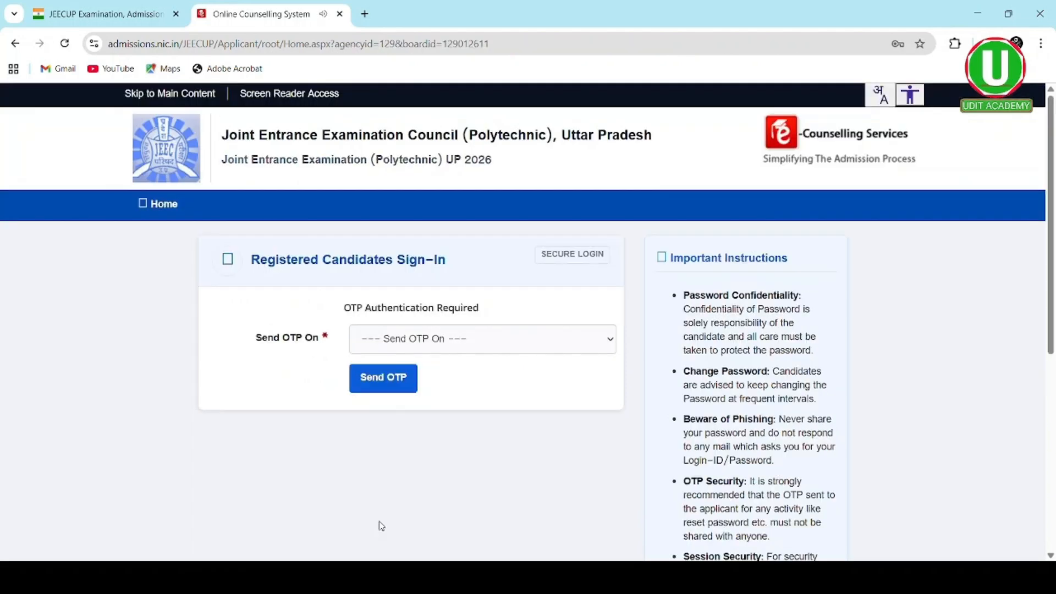
- Have the OTP sent to the registered mobile number and log in with it
click(609, 345)
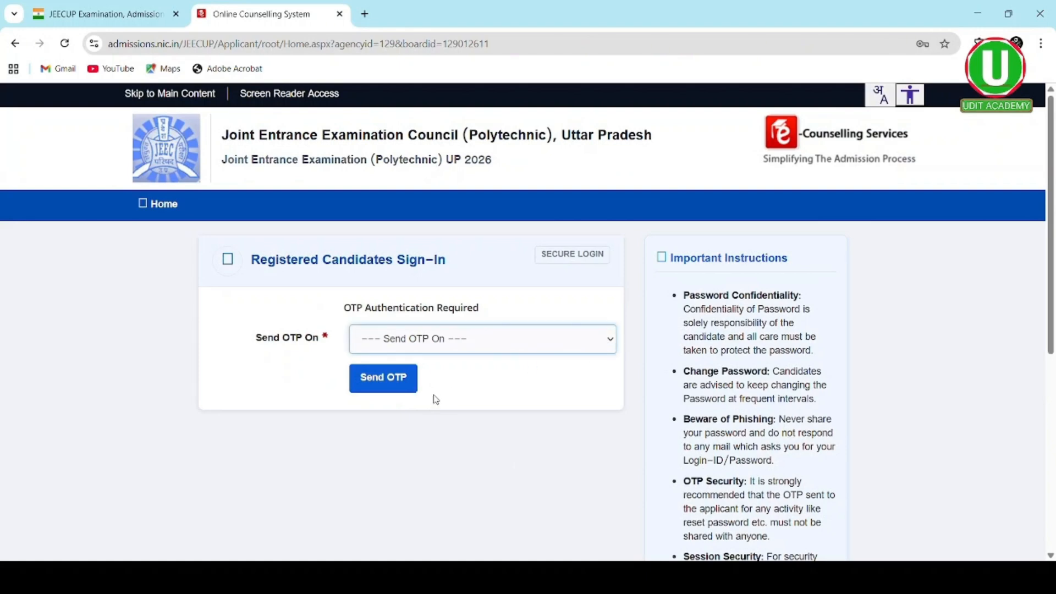
key(Down)
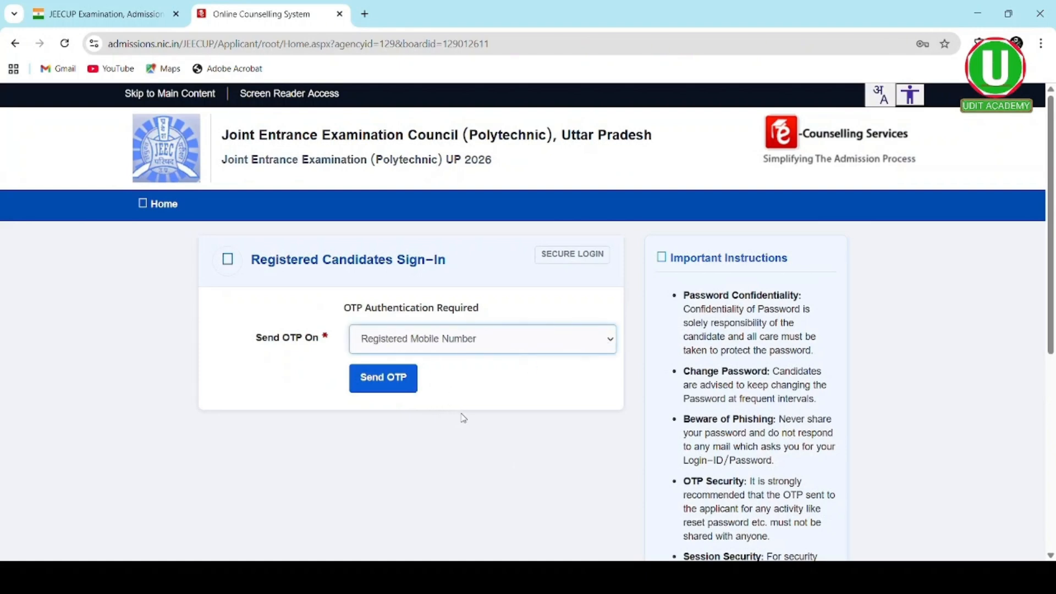
click(404, 385)
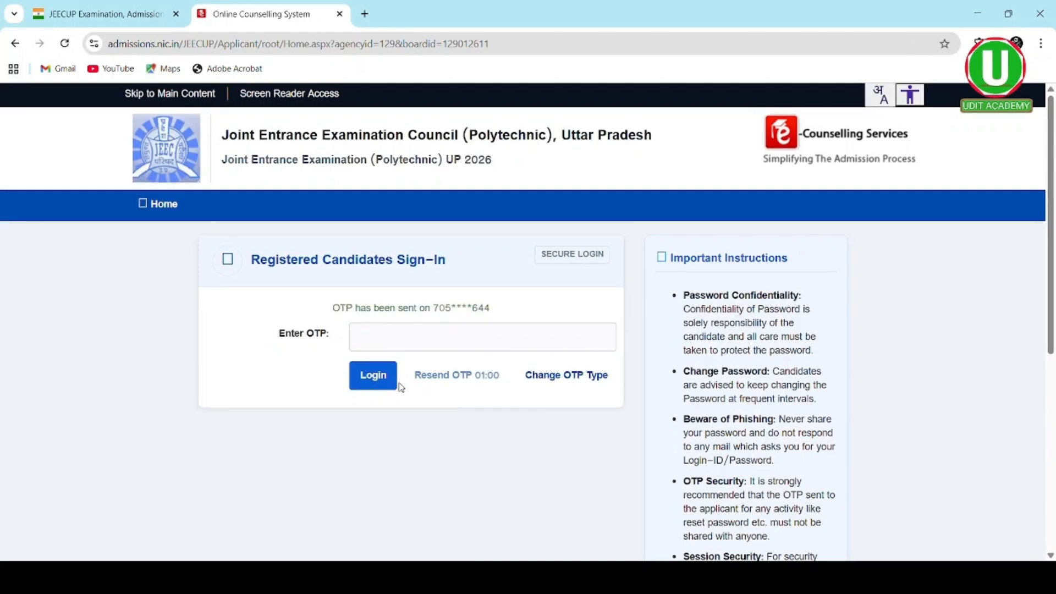
click(386, 338)
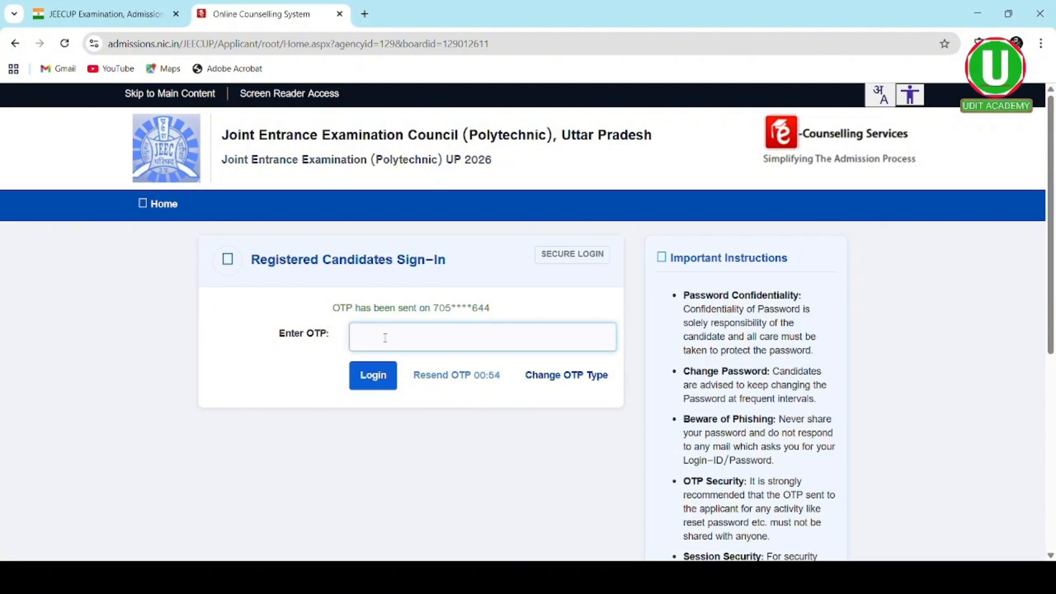
text(••••••)
click(371, 374)
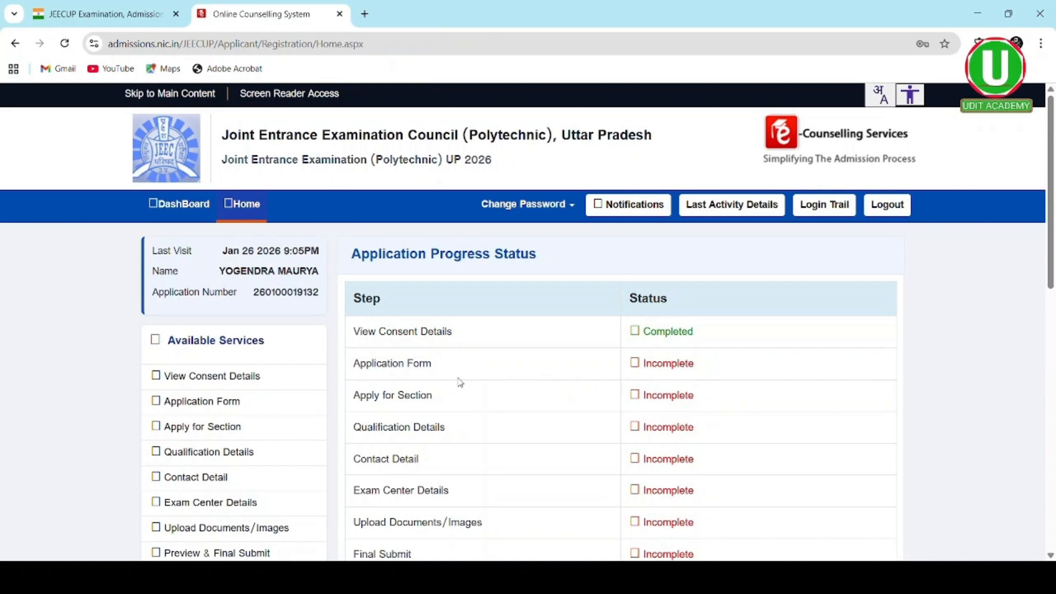
scroll(460, 383, down, 2)
scroll(460, 383, down, 1)
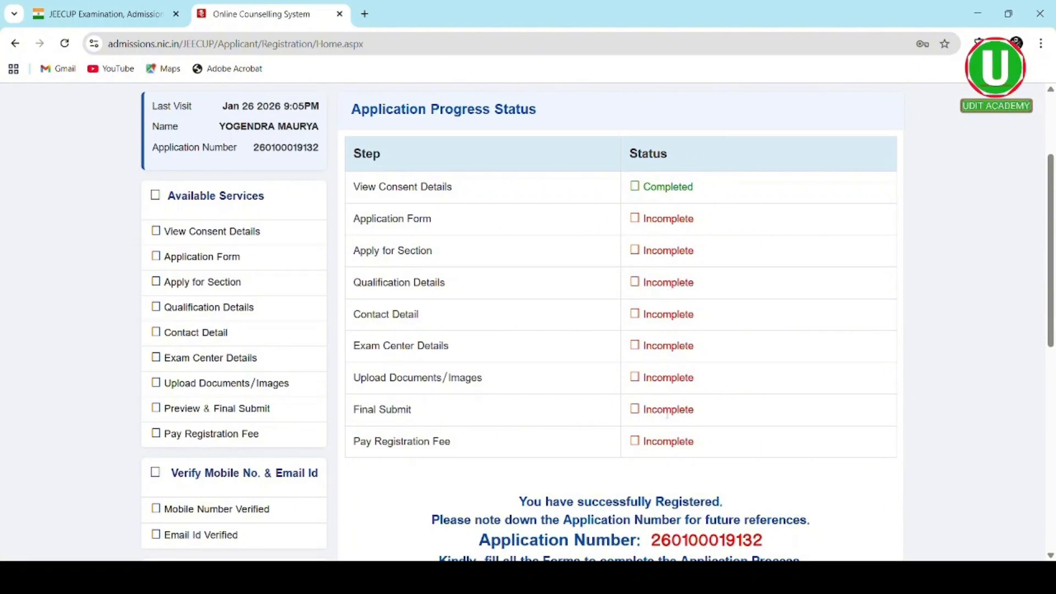
scroll(668, 416, down, 2)
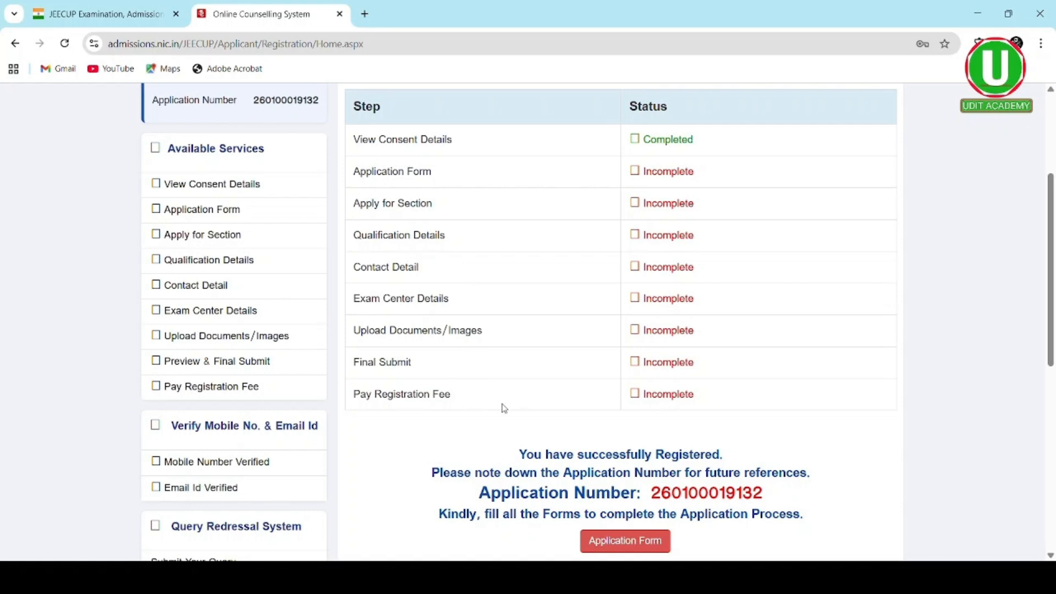
- Open the Application Form, check the pre-filled parents' names, and set Nationality to Indian
click(602, 550)
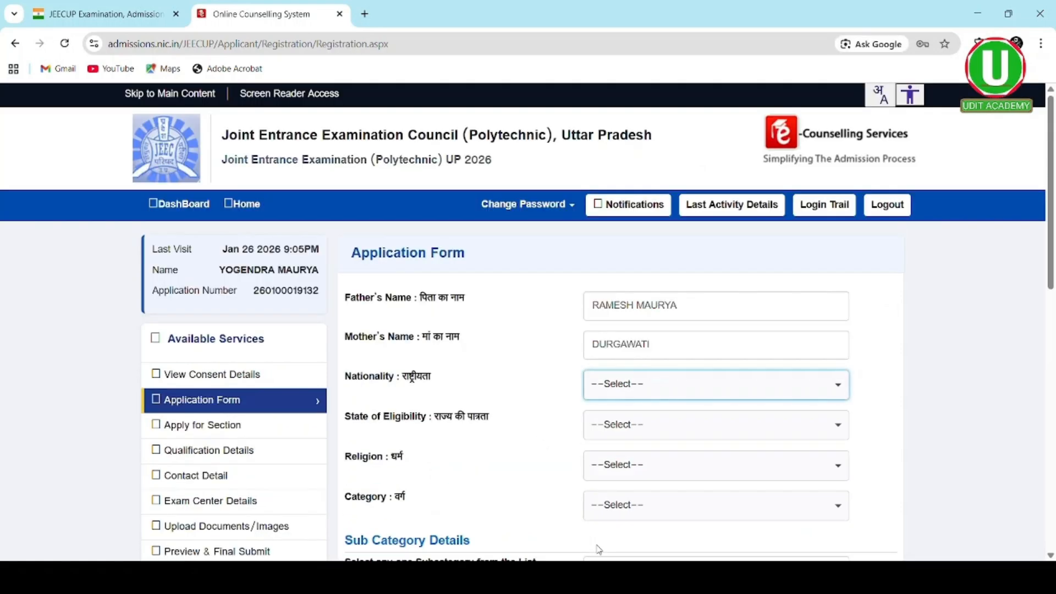
scroll(668, 385, down, 1)
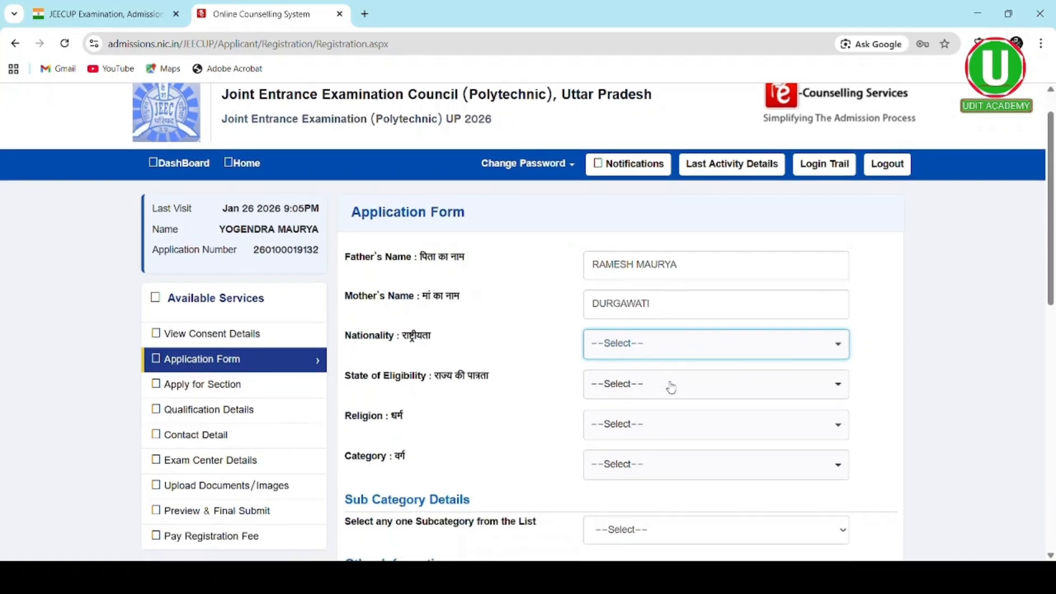
drag(681, 265, 591, 263)
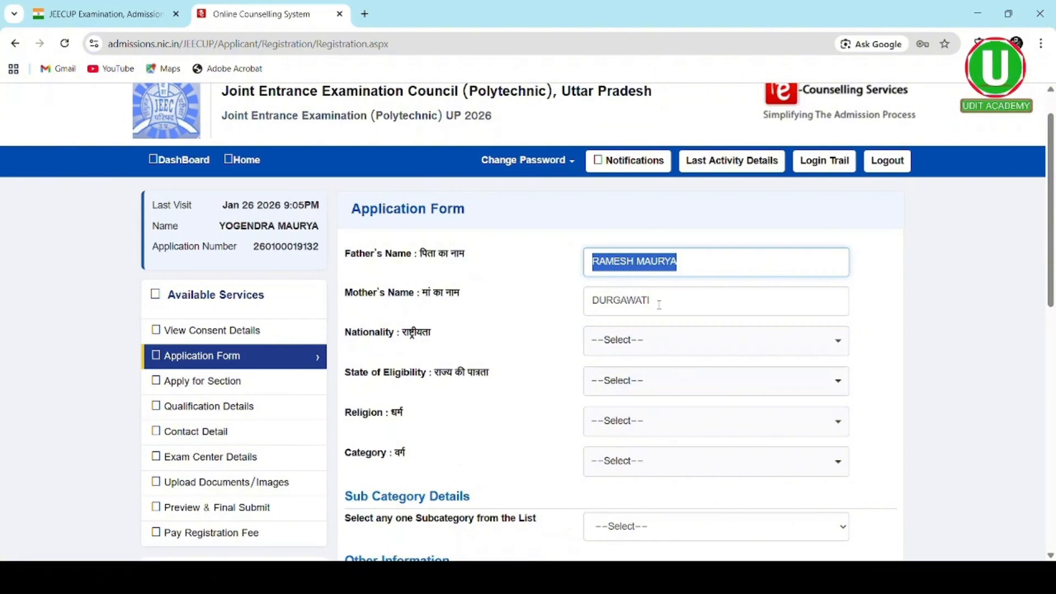
drag(657, 304, 596, 306)
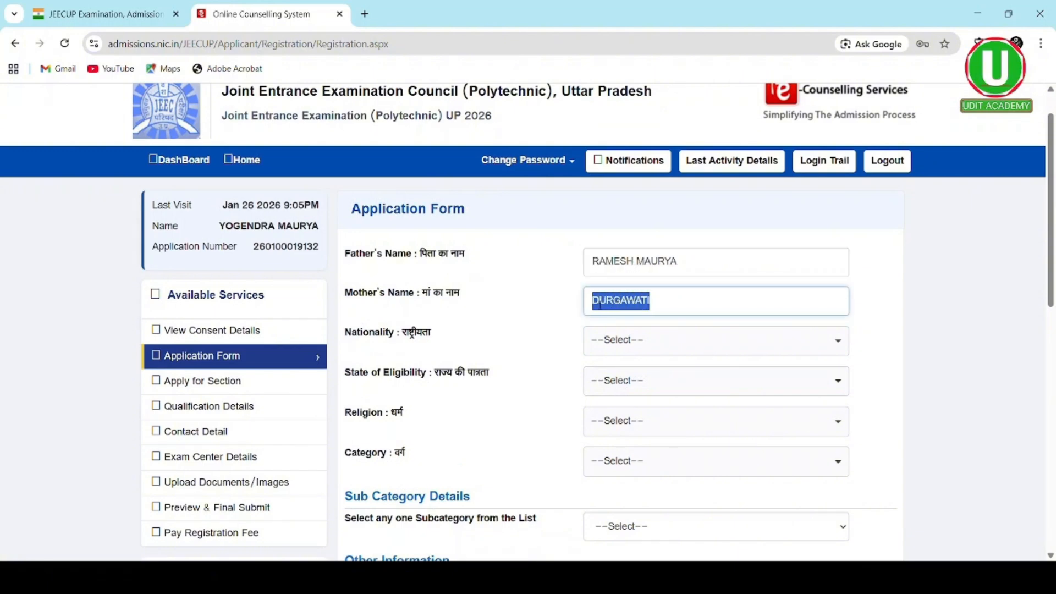
click(676, 349)
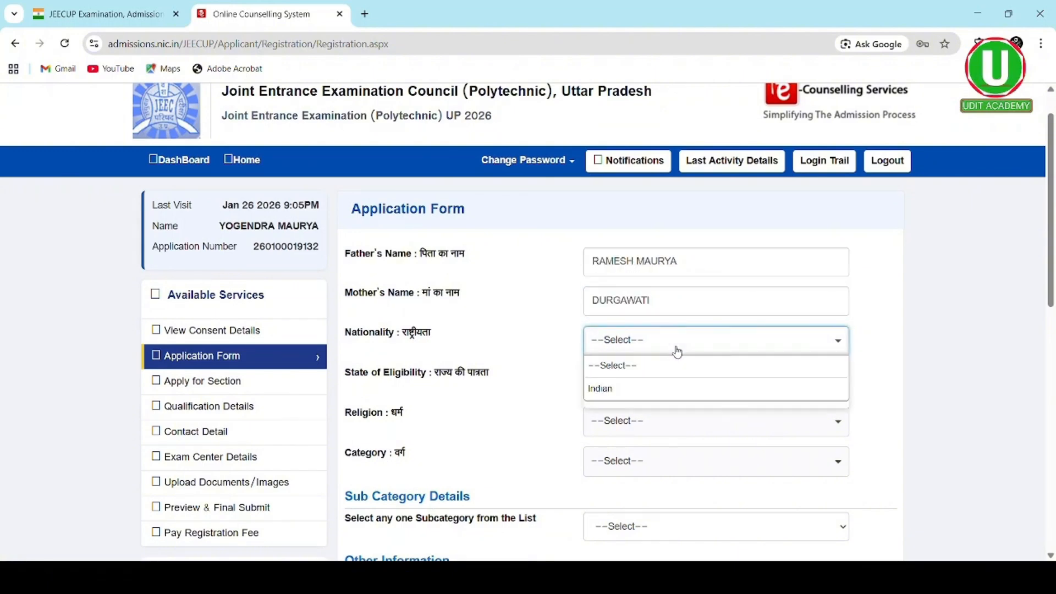
click(644, 390)
scroll(644, 390, down, 2)
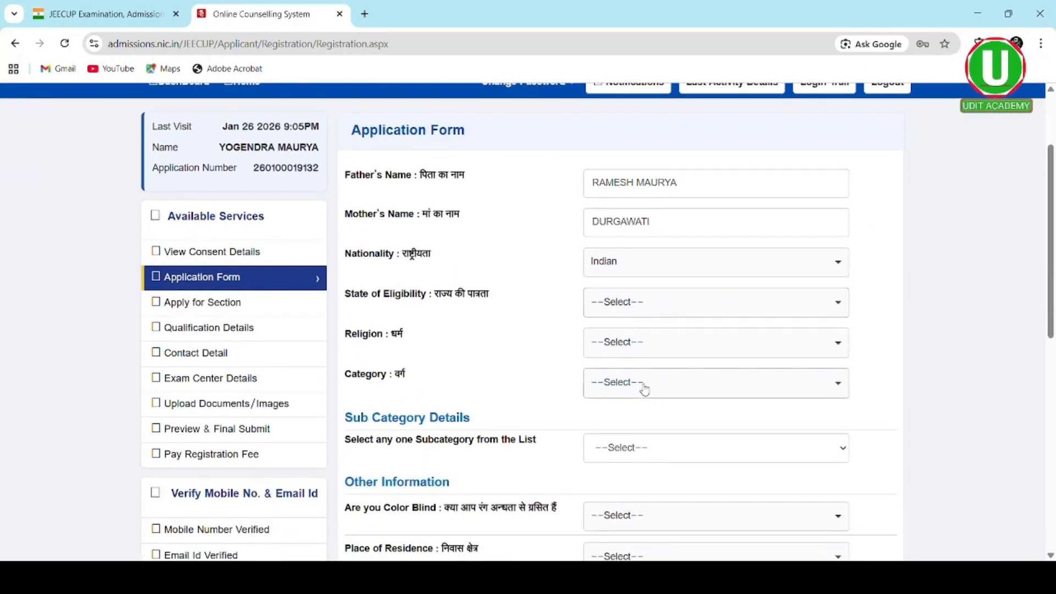
- Set State of Eligibility to Domicile of U.P., Religion HINDUISM and Category OBC
click(649, 311)
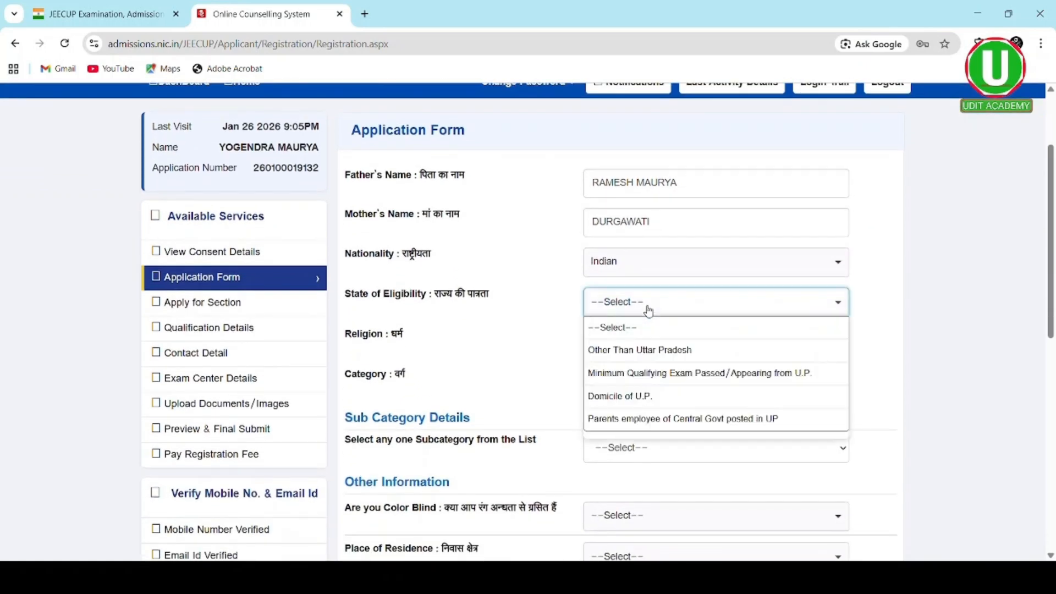
click(660, 398)
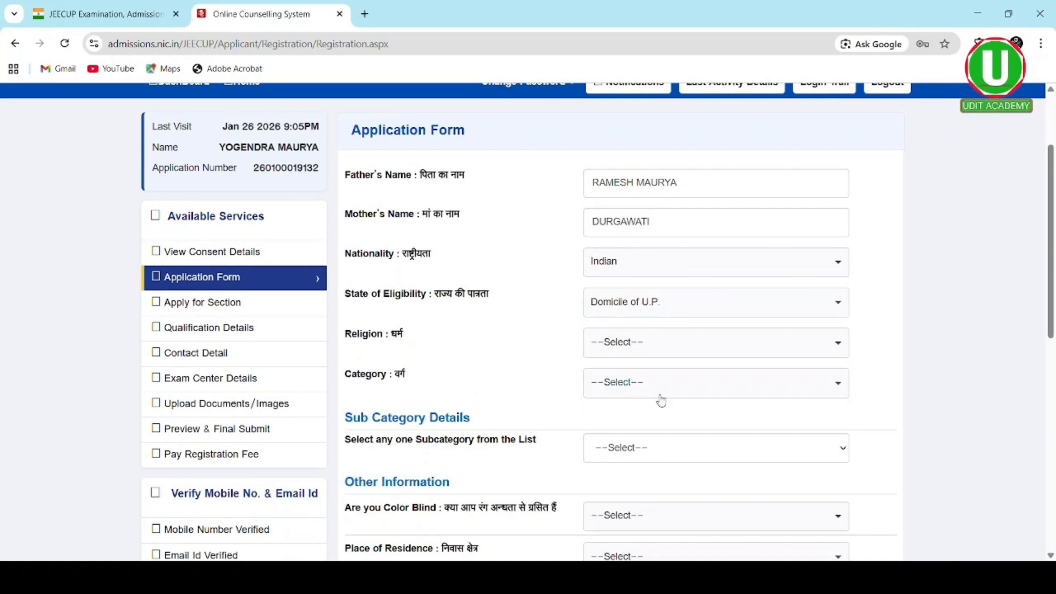
click(659, 353)
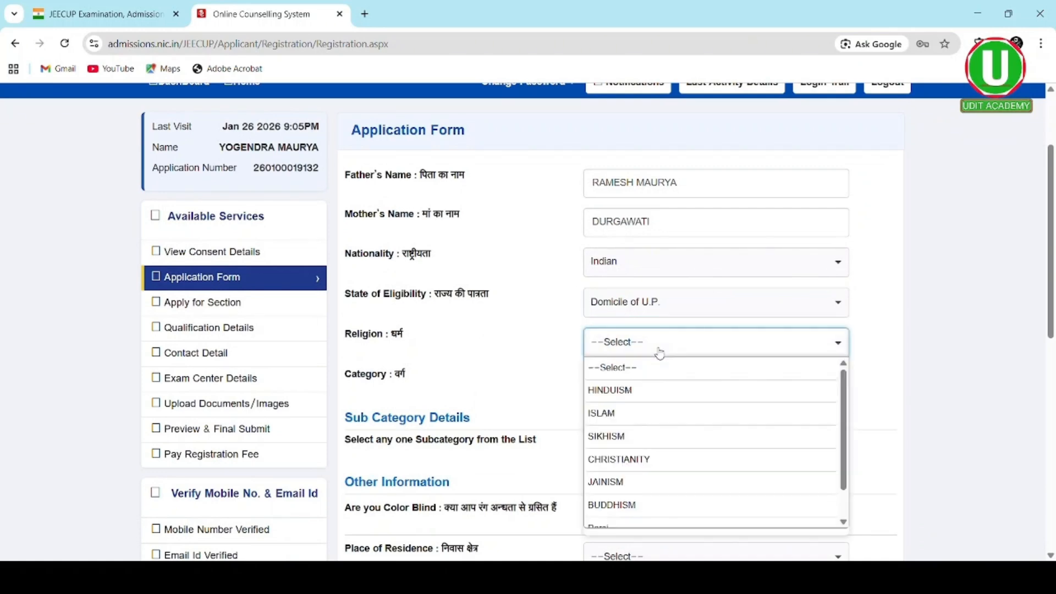
click(647, 400)
click(647, 397)
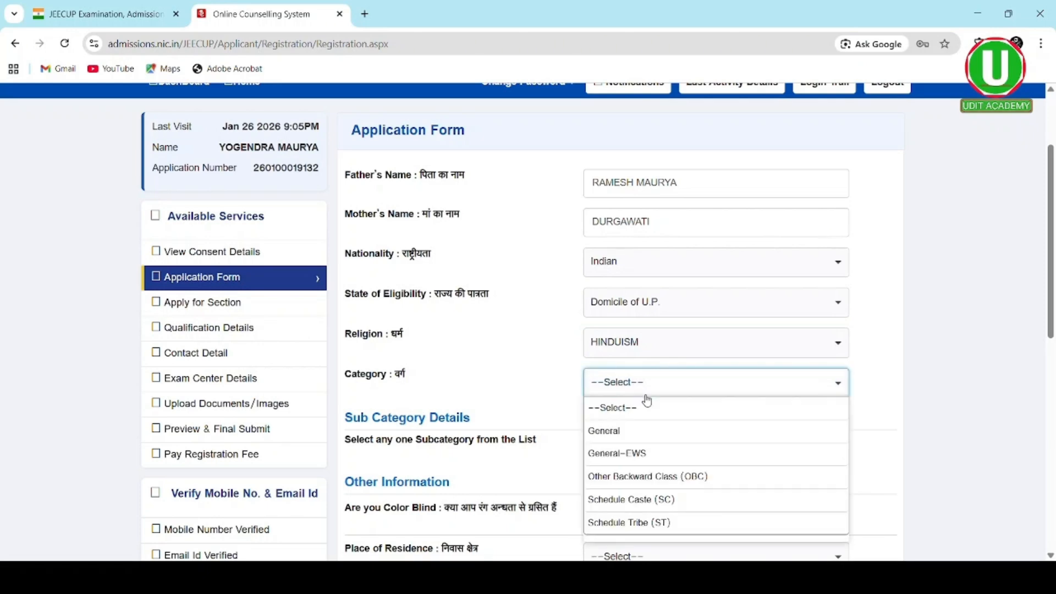
click(644, 476)
scroll(644, 427, down, 2)
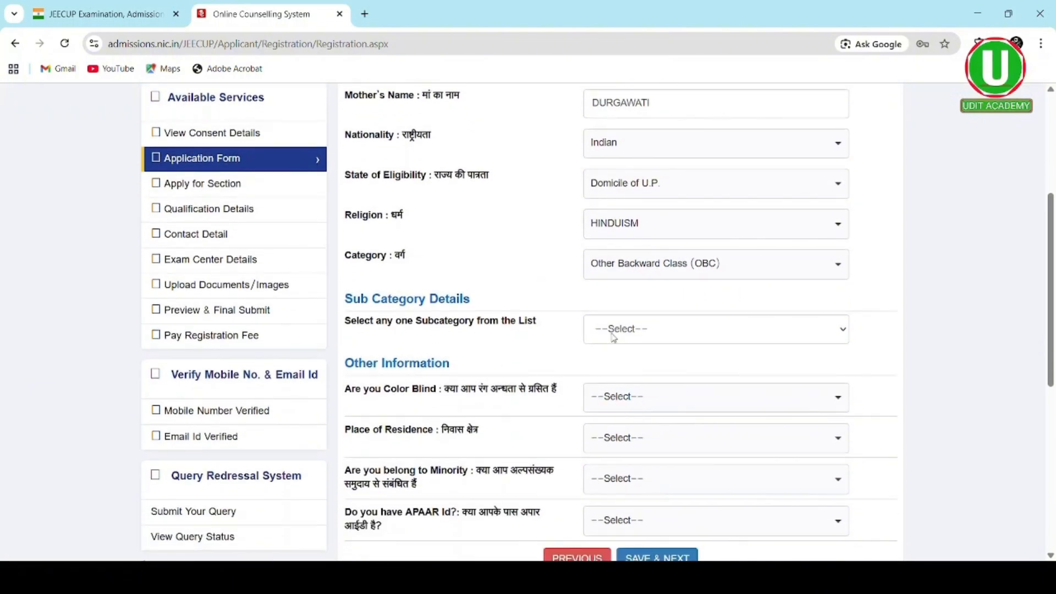
click(635, 341)
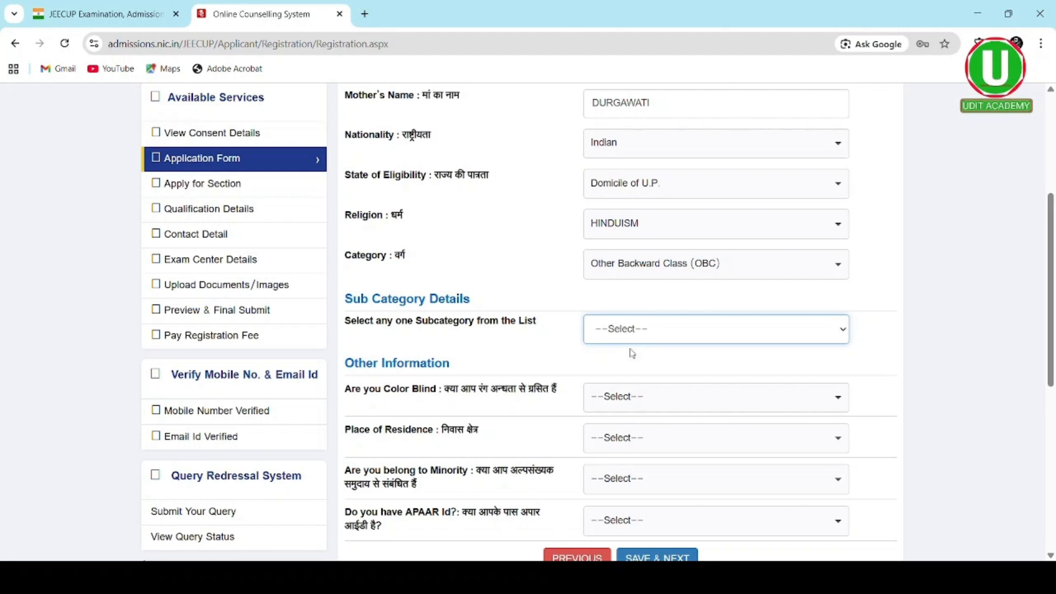
- Set subcategory Not Applicable, colour blind No, residence Rural and minority No
click(628, 456)
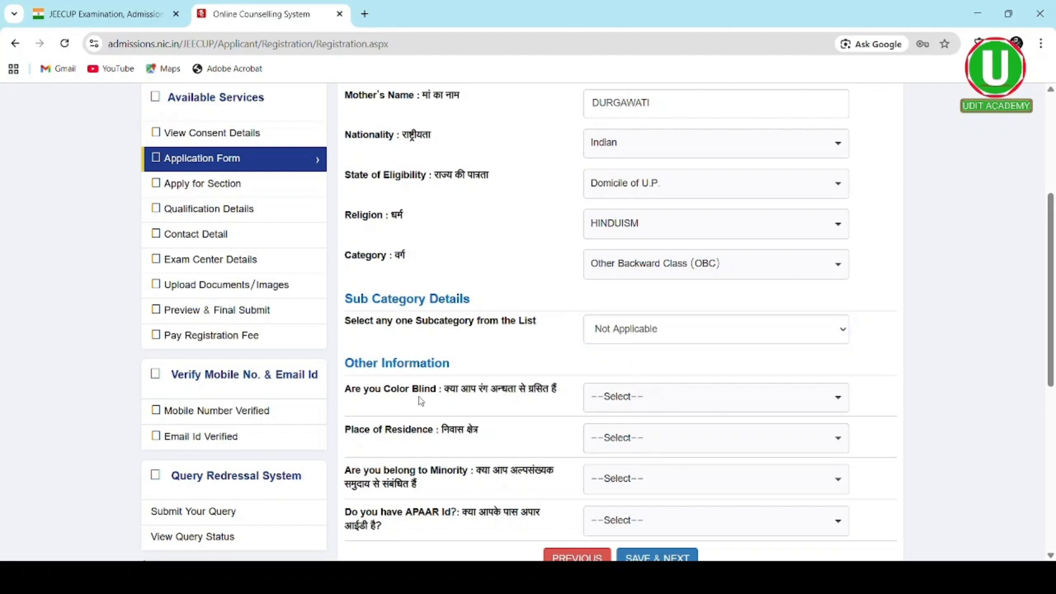
click(717, 396)
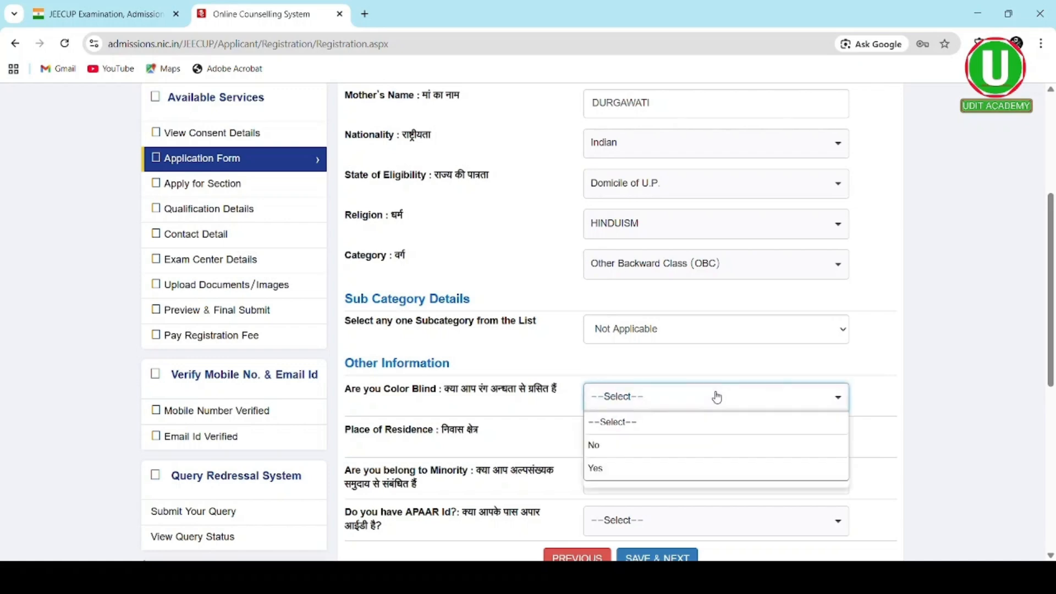
click(670, 446)
scroll(670, 453, down, 1)
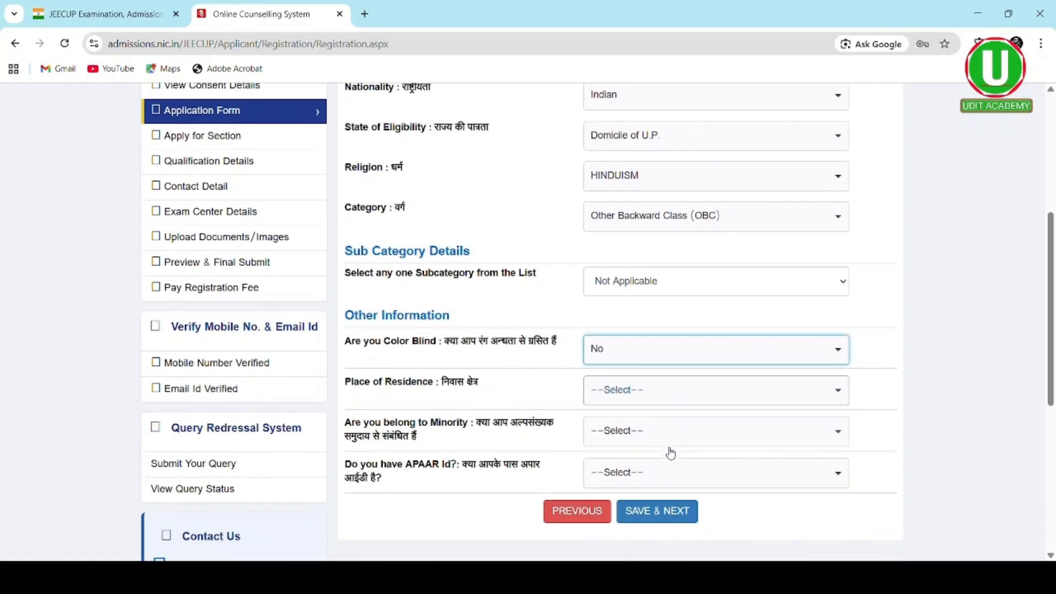
scroll(670, 453, down, 2)
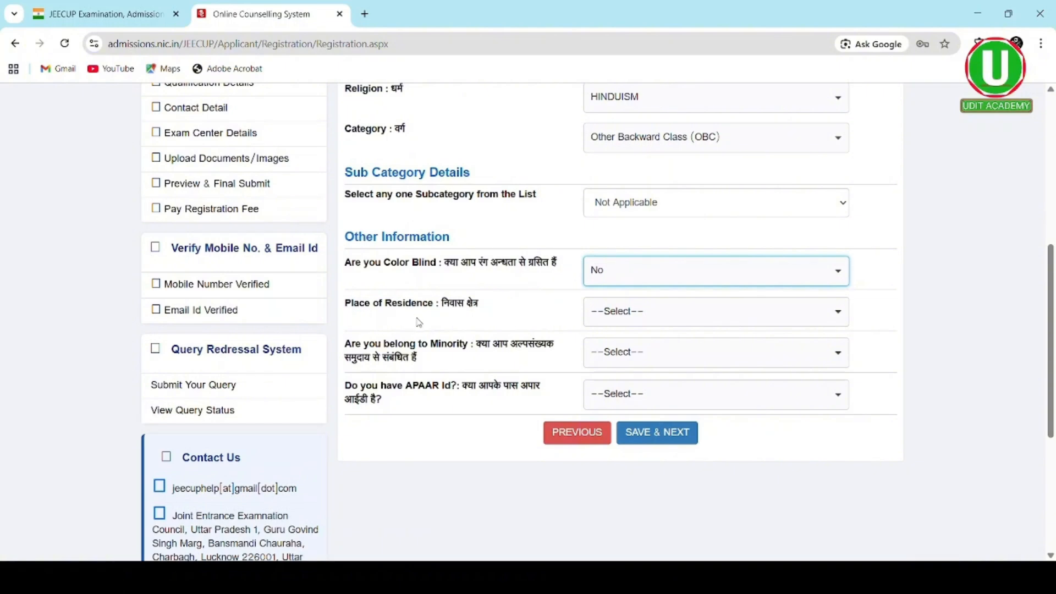
click(662, 314)
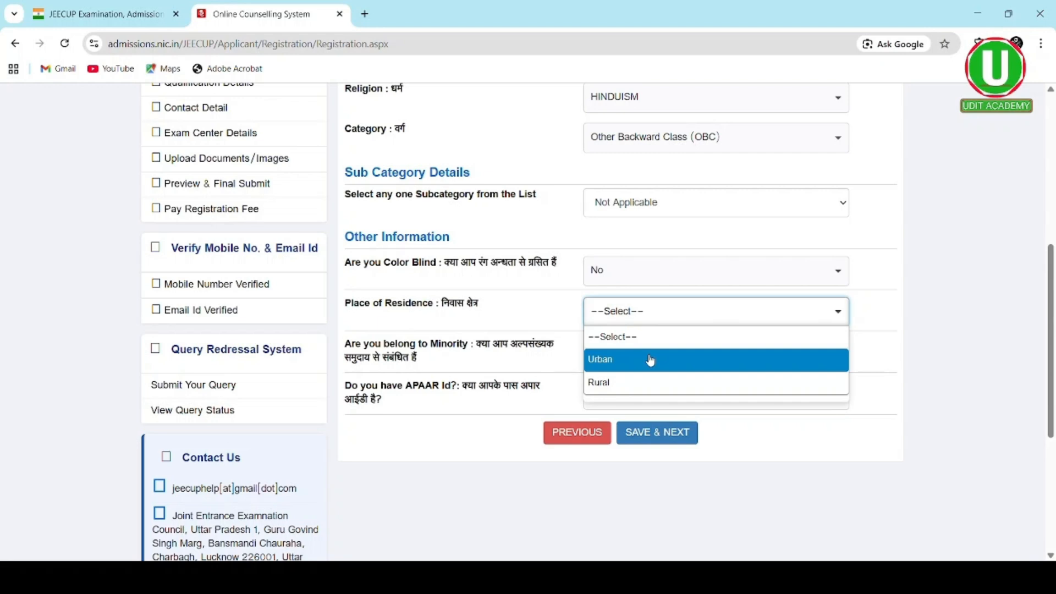
click(651, 381)
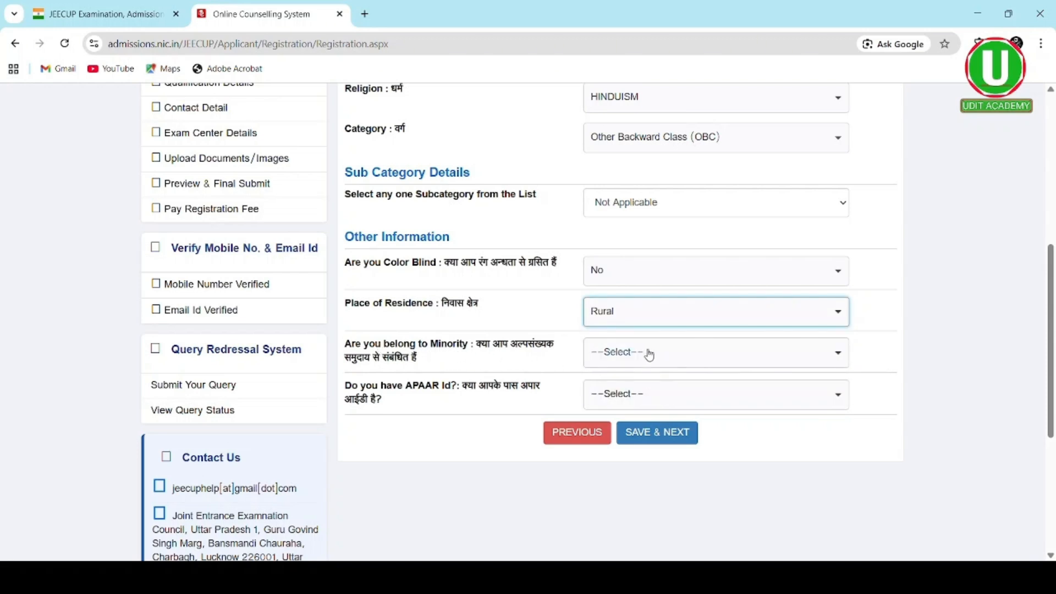
click(666, 359)
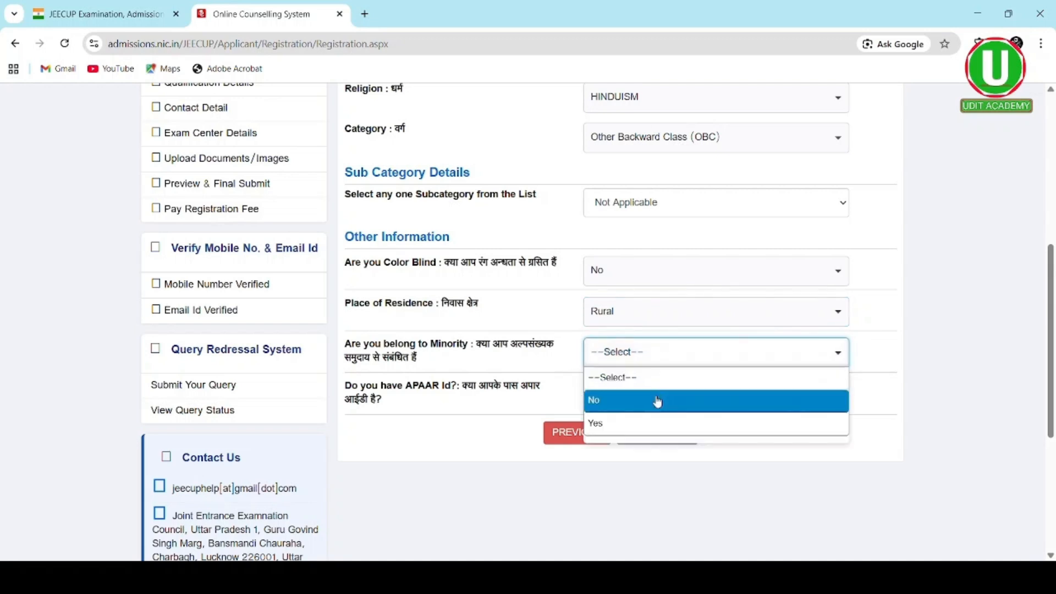
click(658, 400)
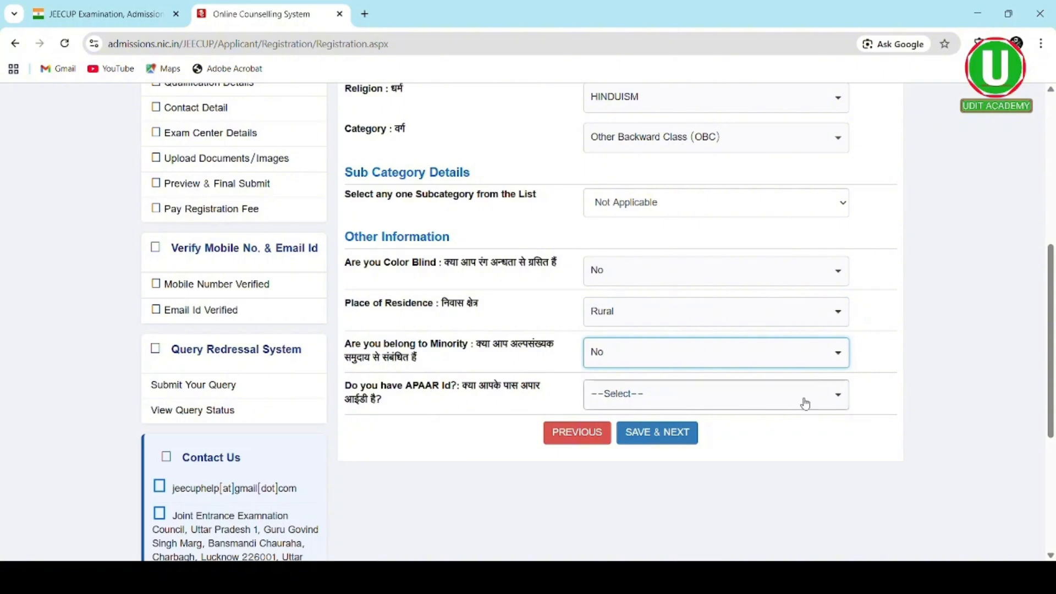
- Answer No for APAAR Id, then SAVE & NEXT and confirm Yes
click(840, 404)
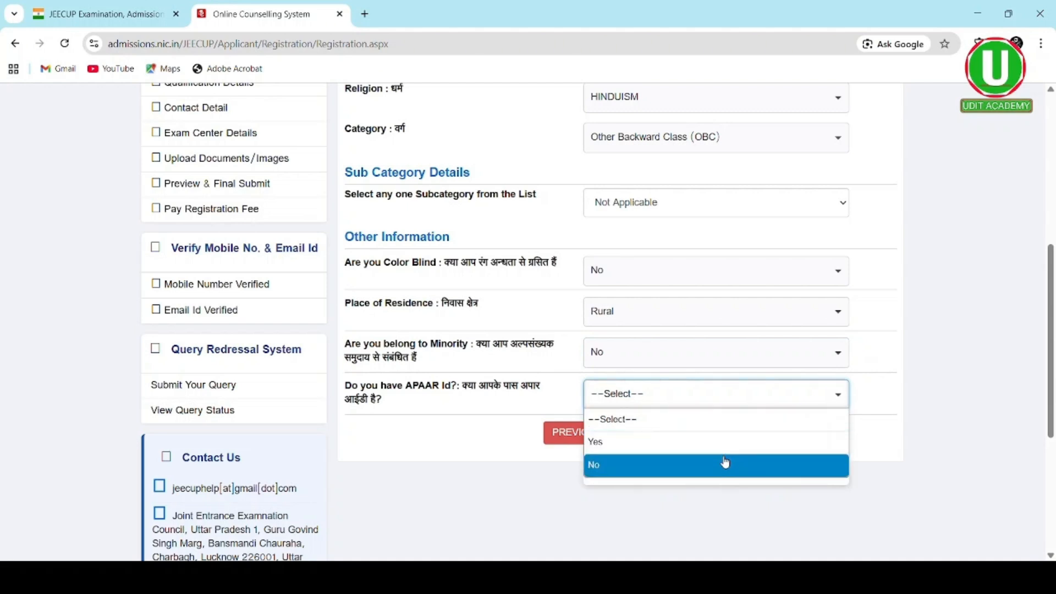
click(725, 463)
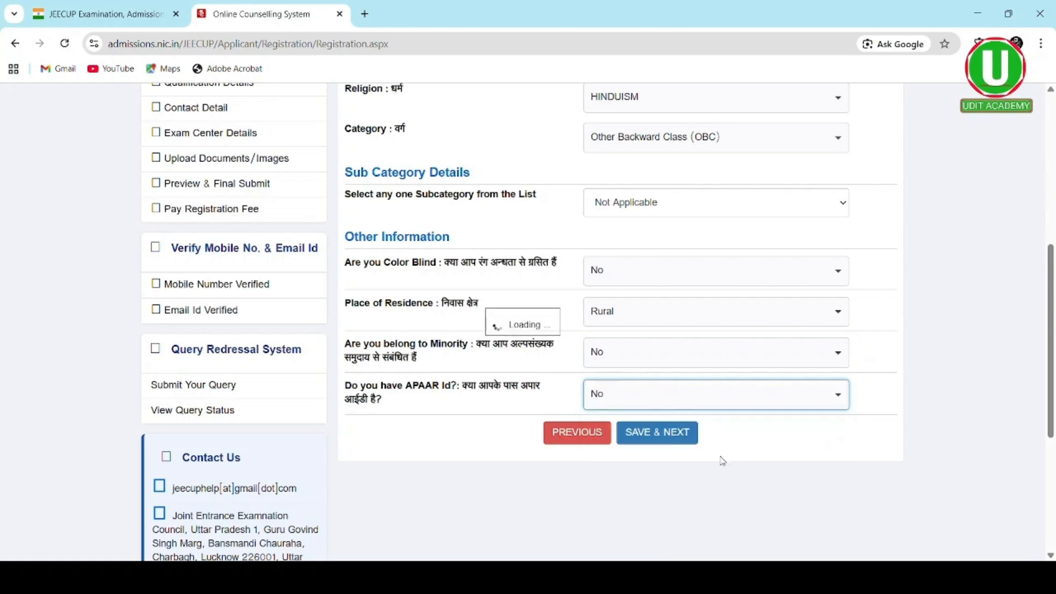
click(675, 442)
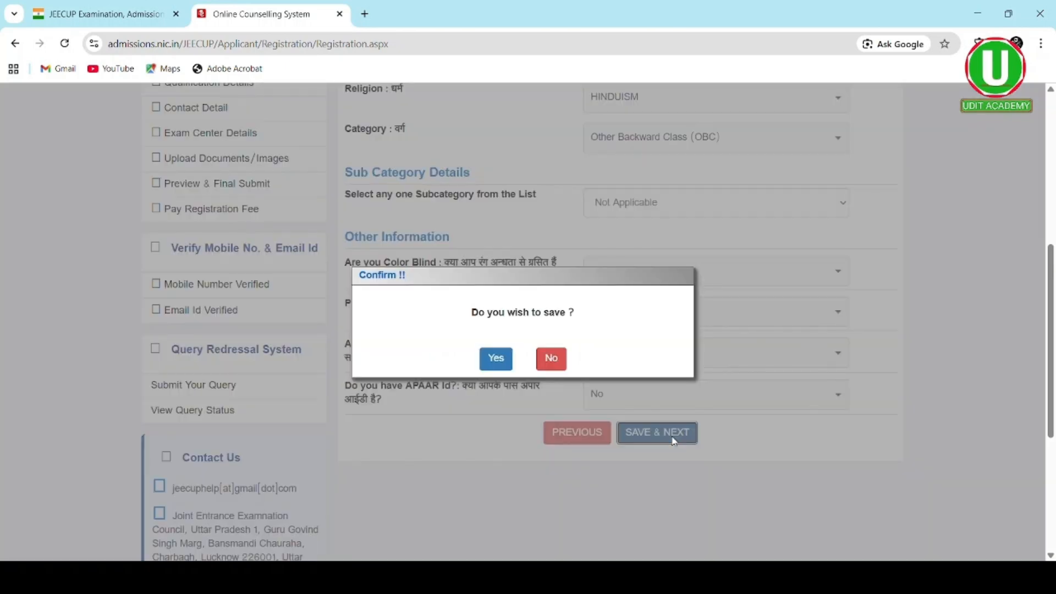
click(489, 364)
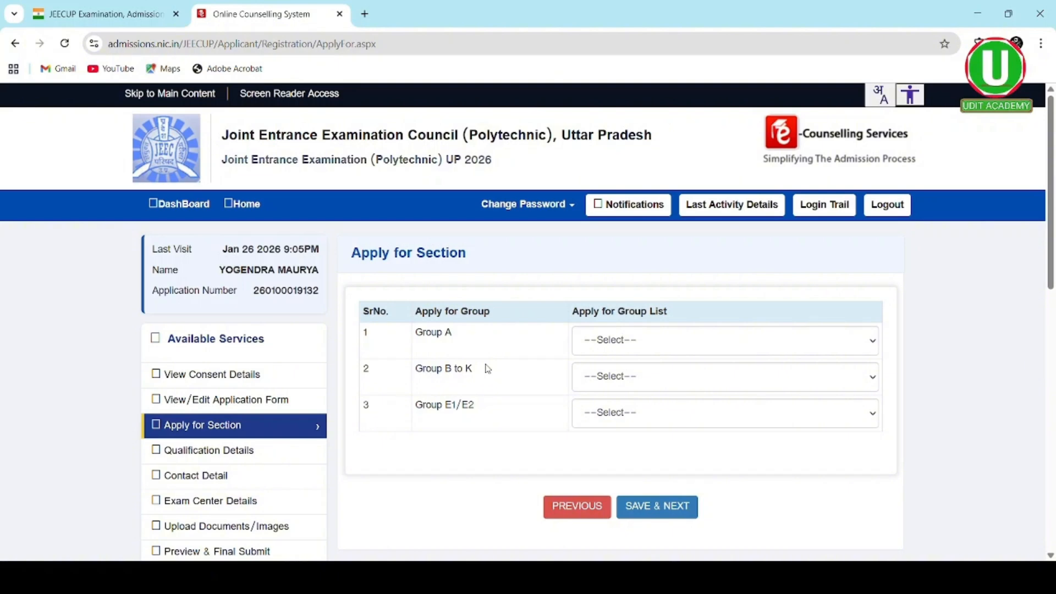
- Choose Group E1 (Bio) with its Rs.300 fee and submit the group section
scroll(488, 369, down, 2)
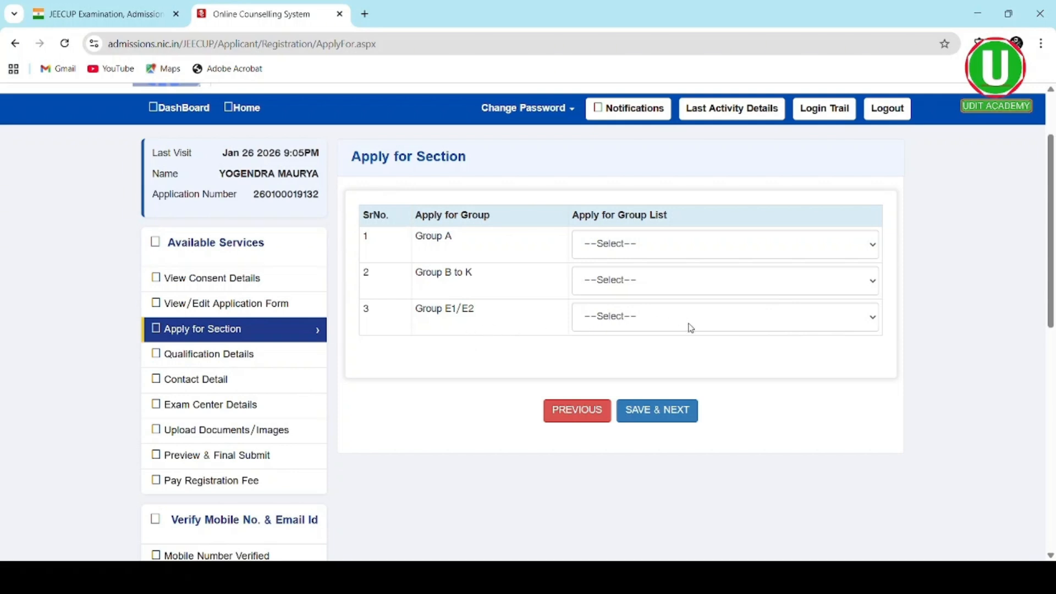
click(874, 320)
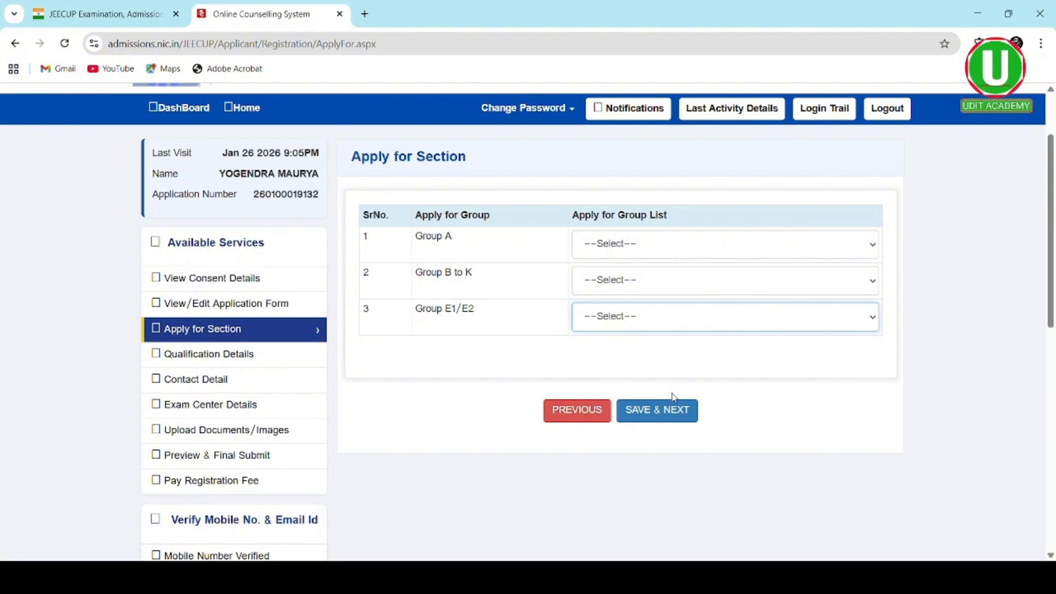
key(Down)
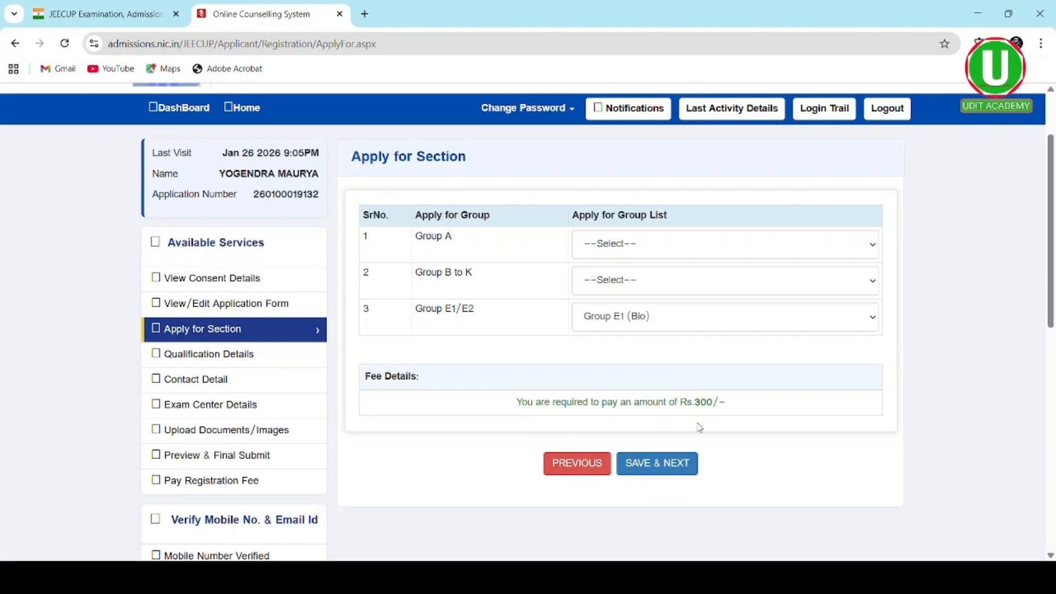
click(661, 463)
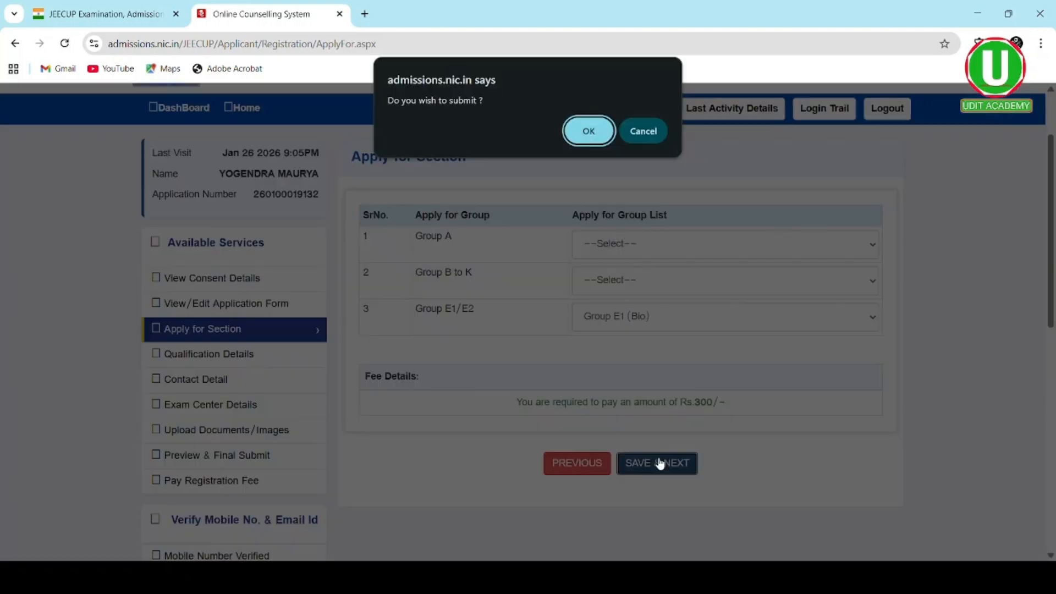
click(587, 131)
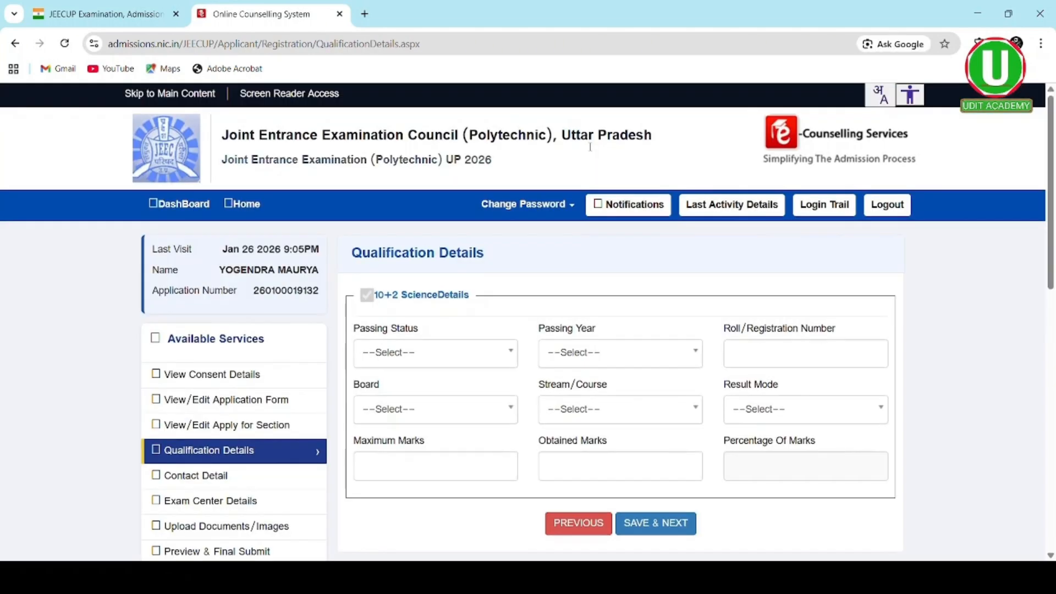
- Set the 10+2 Science passing status to Passed and the passing year to 2017
scroll(568, 272, down, 2)
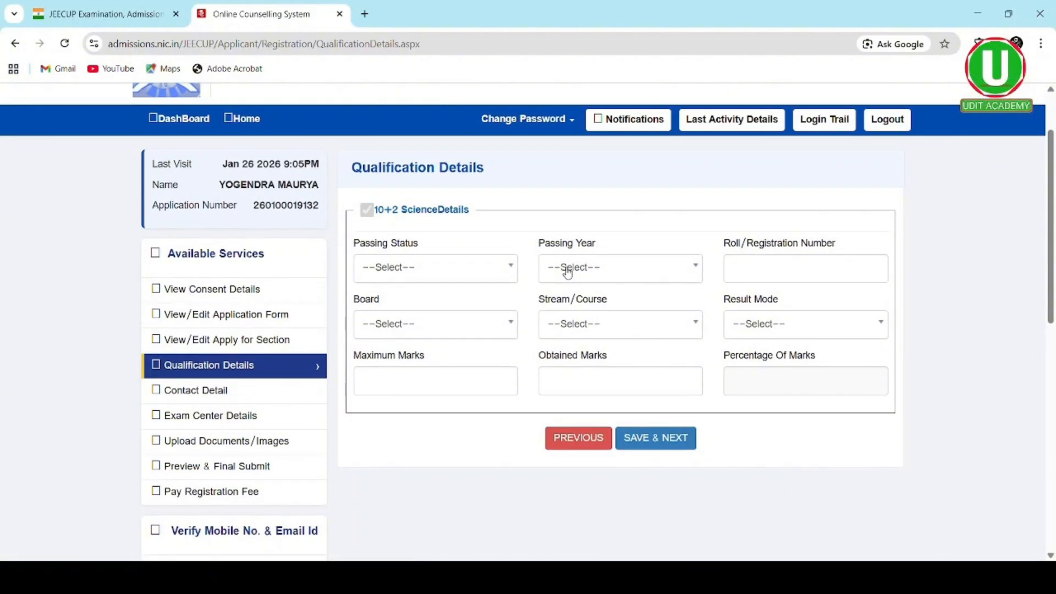
scroll(567, 272, down, 1)
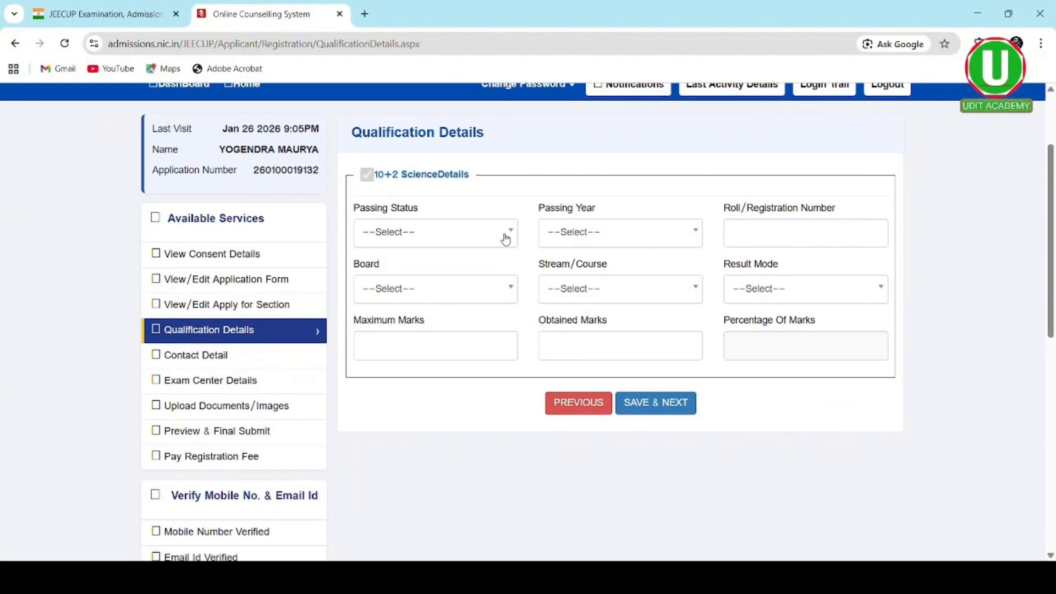
click(506, 236)
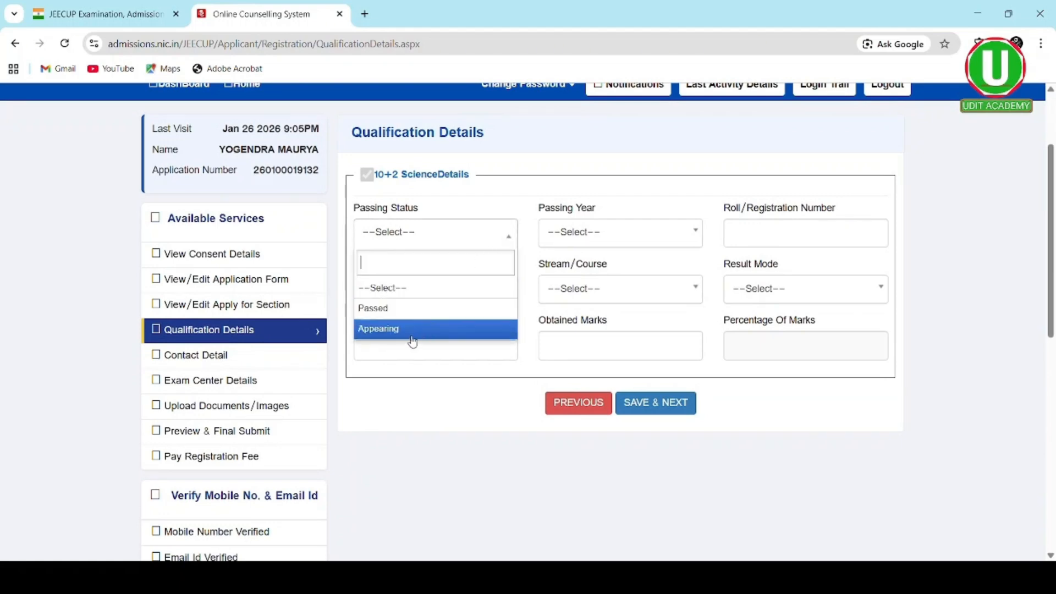
click(415, 309)
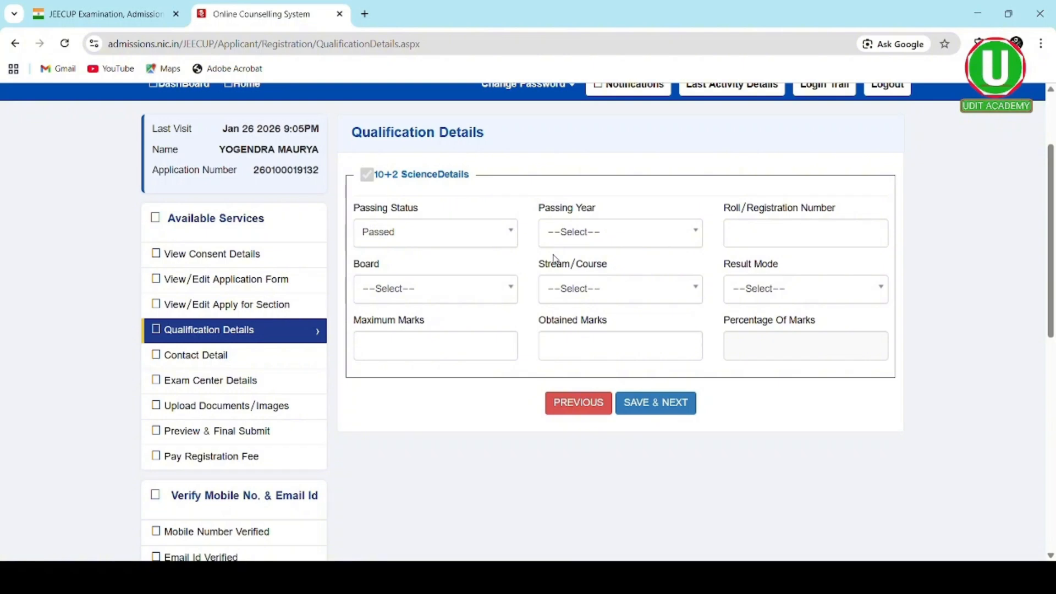
click(686, 241)
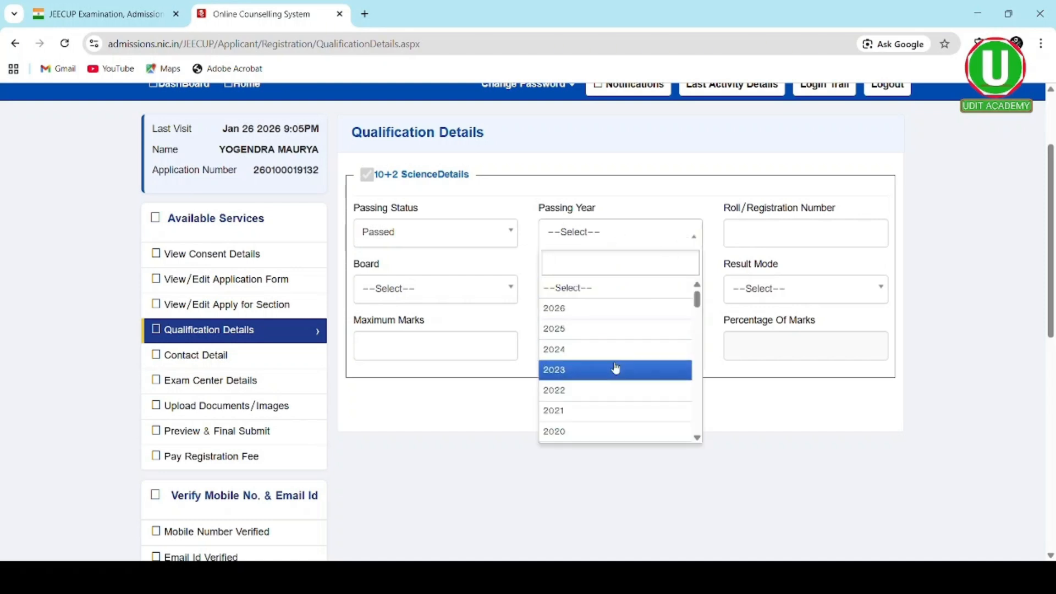
scroll(616, 368, down, 2)
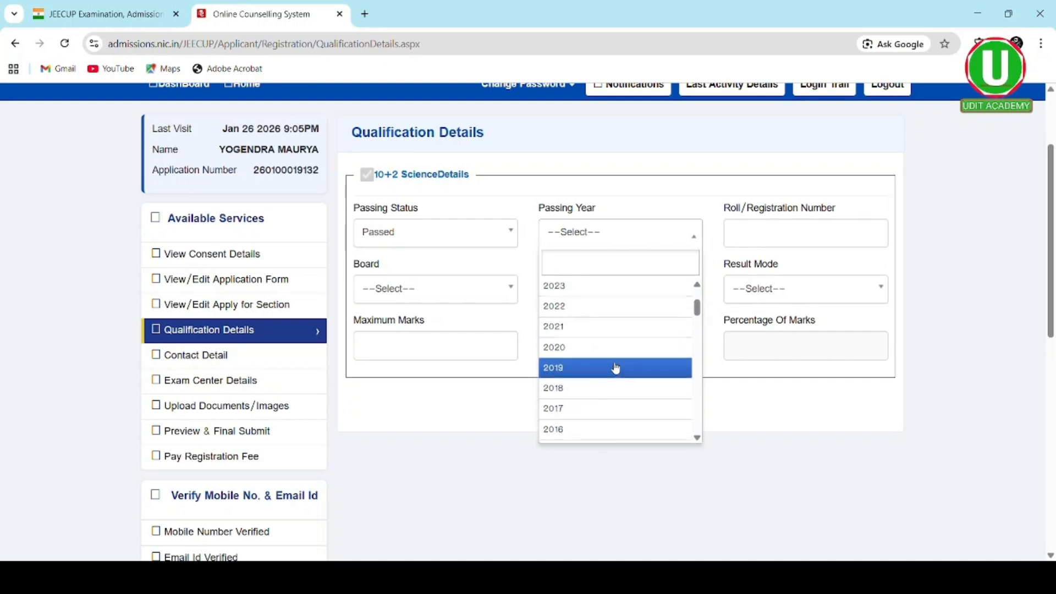
scroll(616, 368, down, 2)
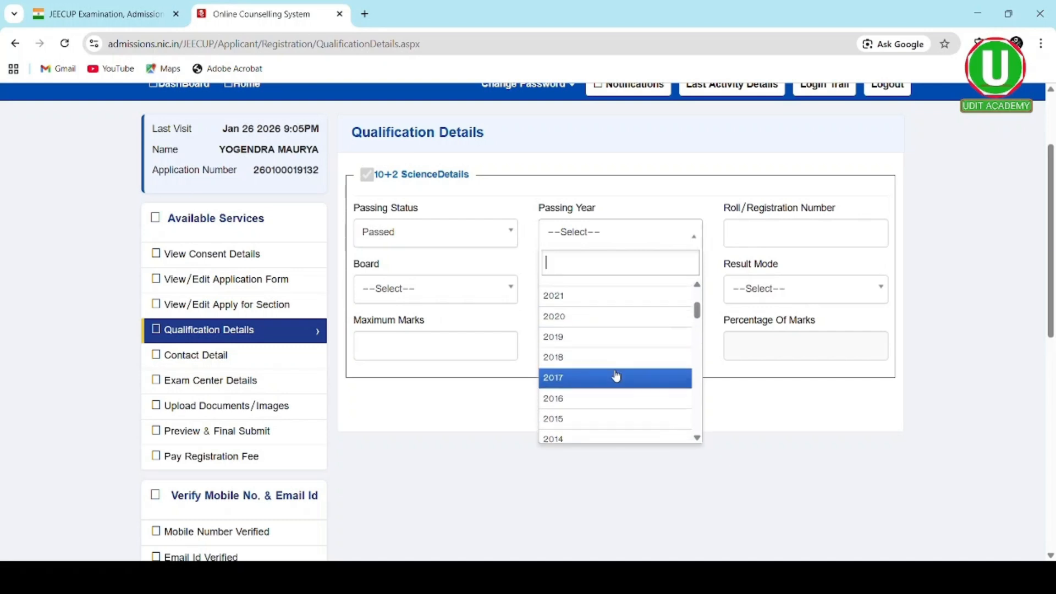
click(615, 377)
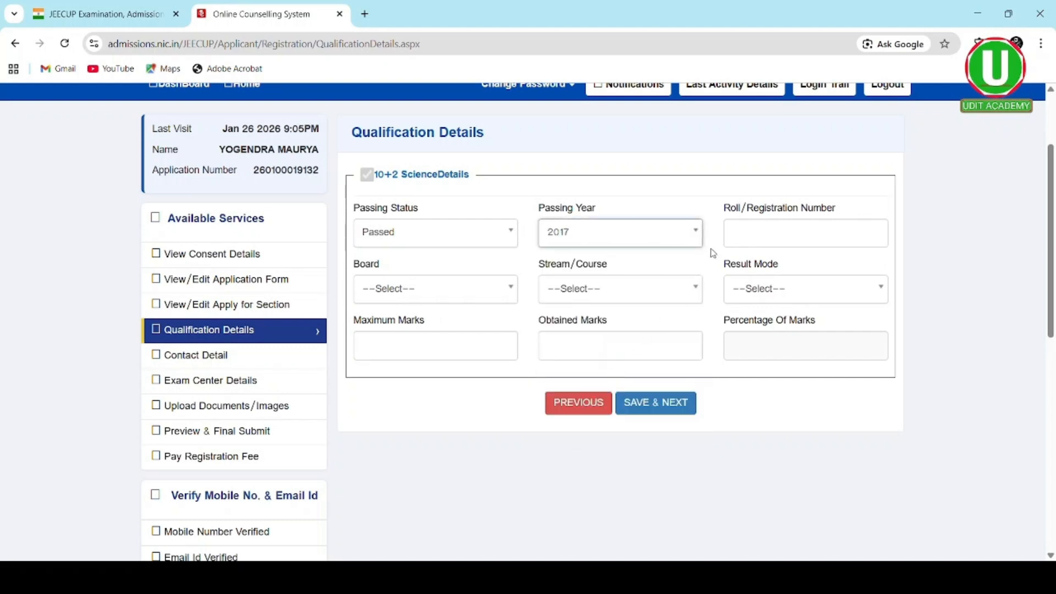
click(739, 240)
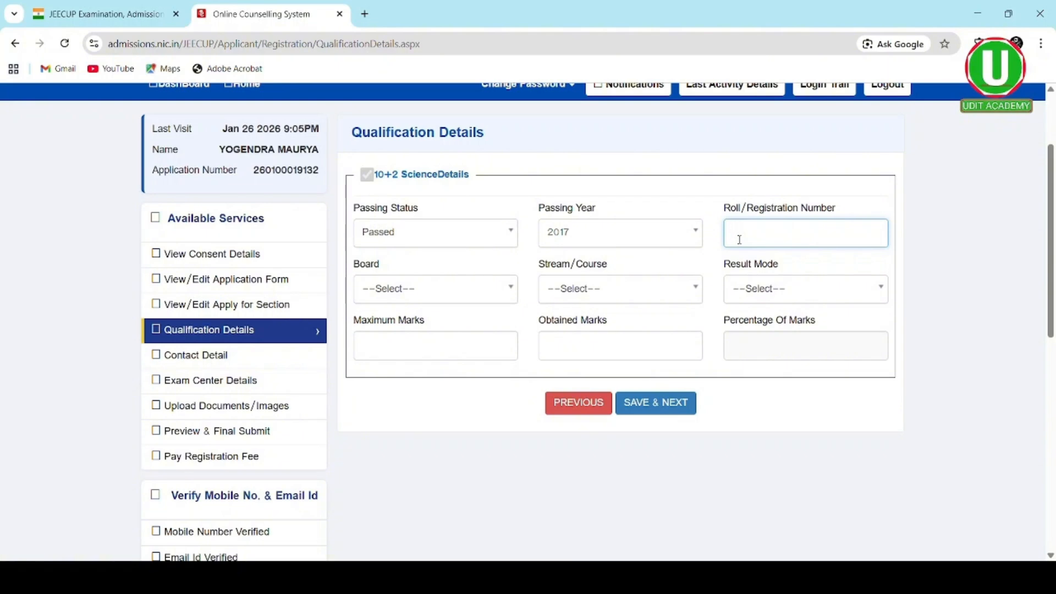
- Enter the roll number, choose U P Board, stream 10+2 Science (Bio) and Percentage mode
click(456, 295)
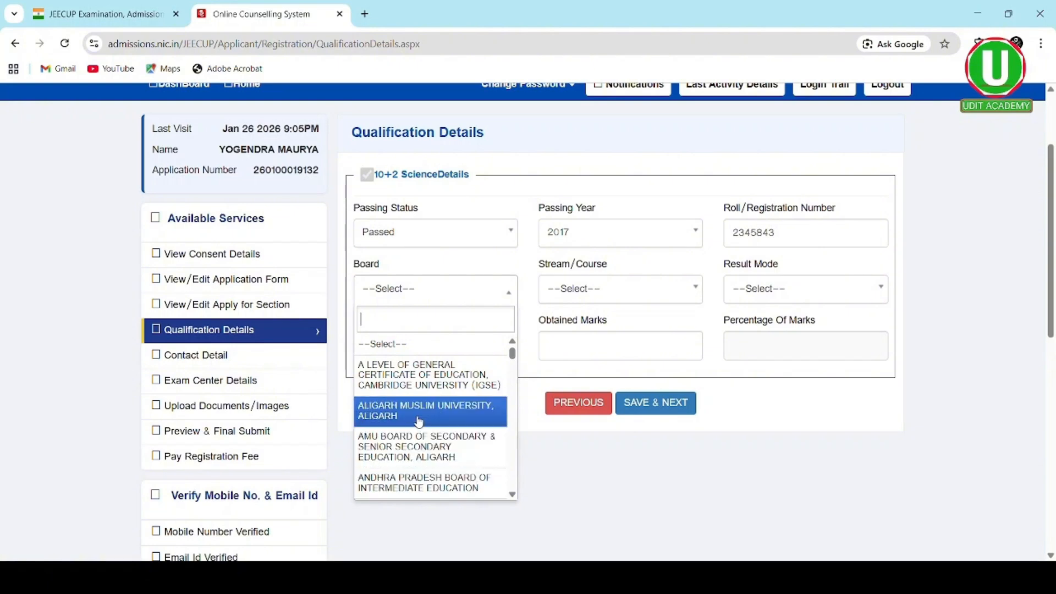
scroll(419, 421, down, 3)
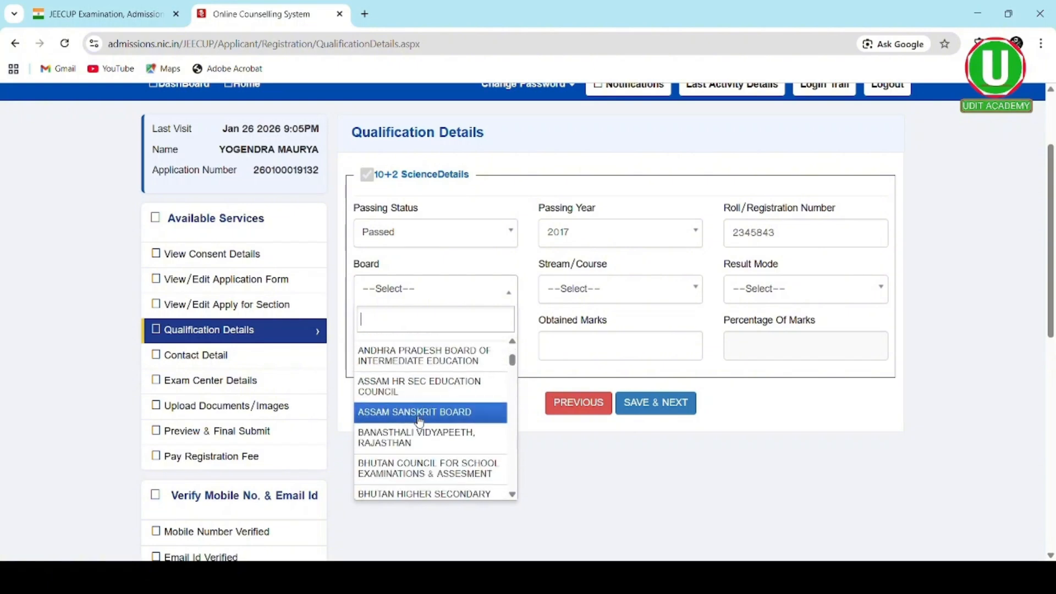
scroll(419, 421, down, 15)
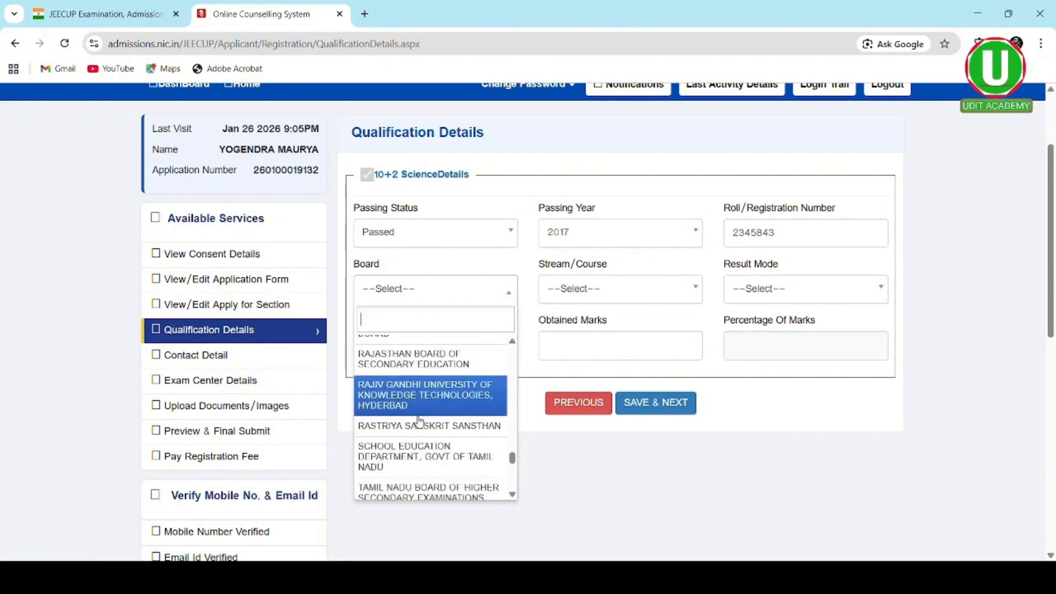
scroll(419, 421, down, 5)
scroll(419, 422, up, 3)
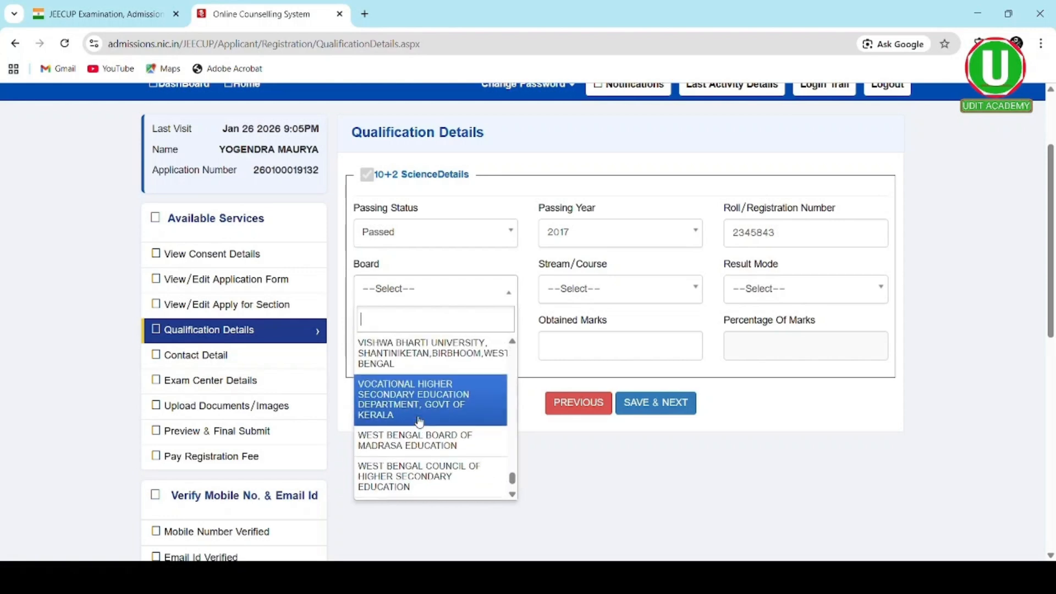
scroll(419, 421, up, 3)
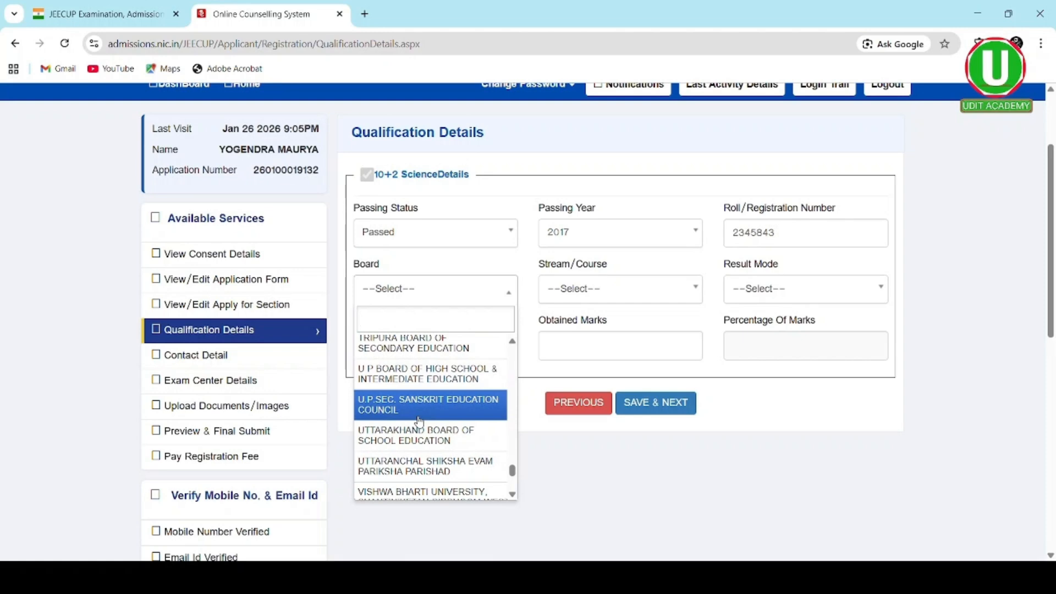
scroll(419, 421, up, 1)
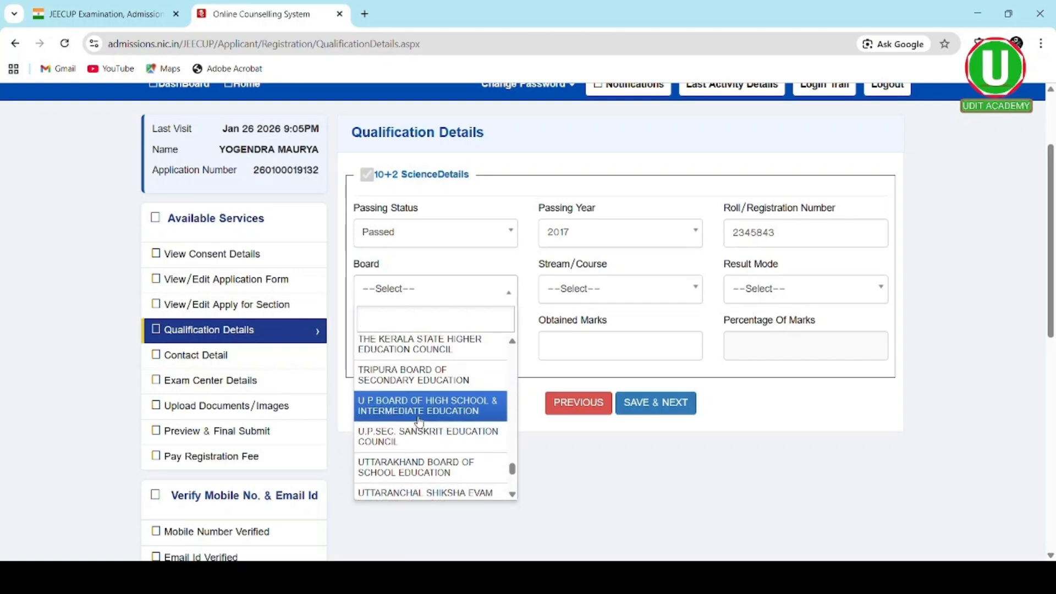
click(419, 421)
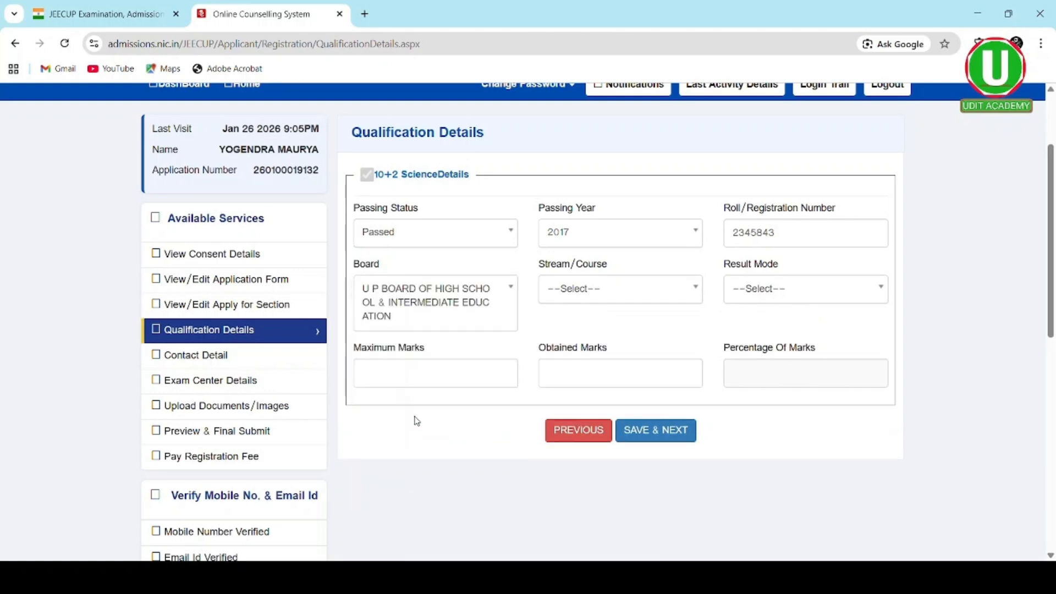
click(654, 296)
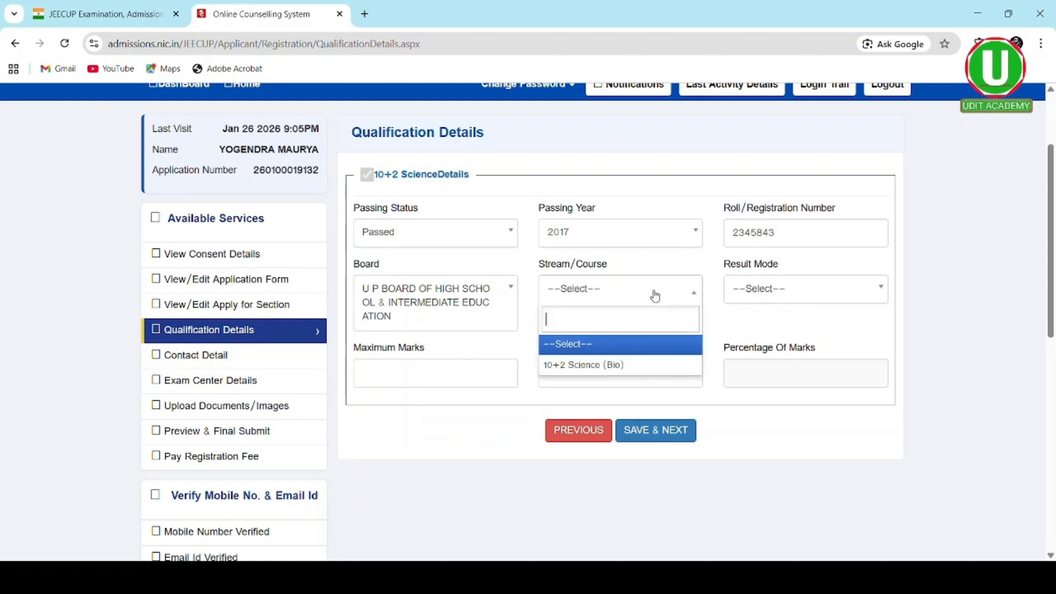
click(614, 365)
click(800, 292)
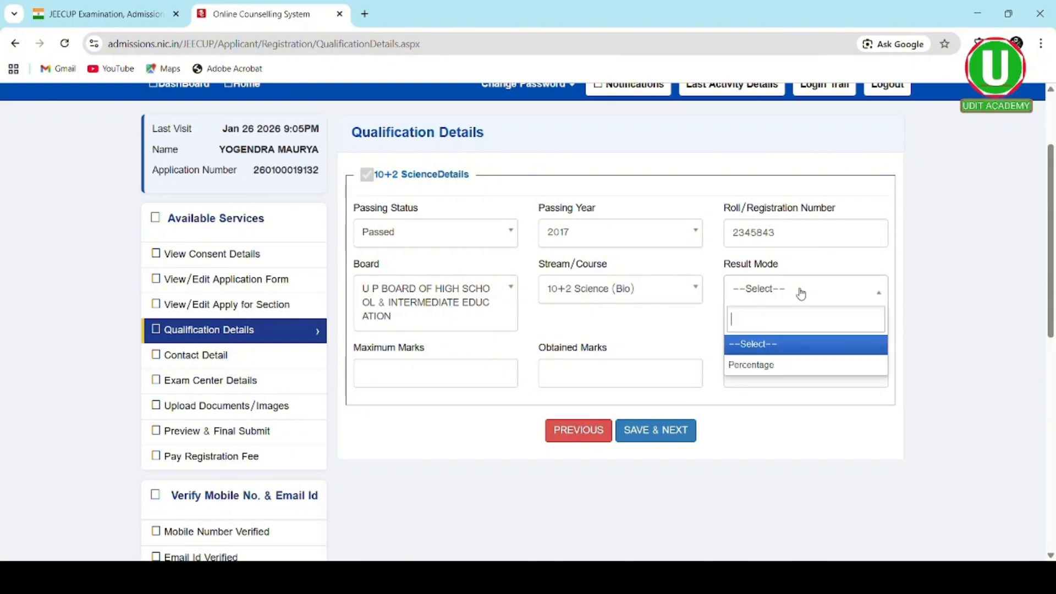
click(767, 366)
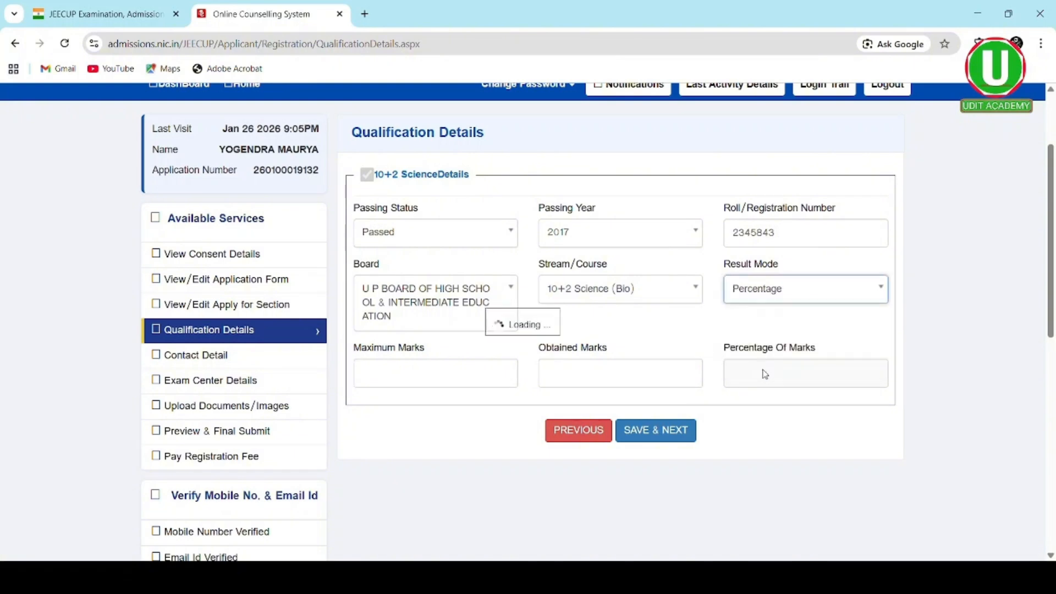
- Enter 327 of 500 marks (65.40%) and save the qualification details
click(456, 376)
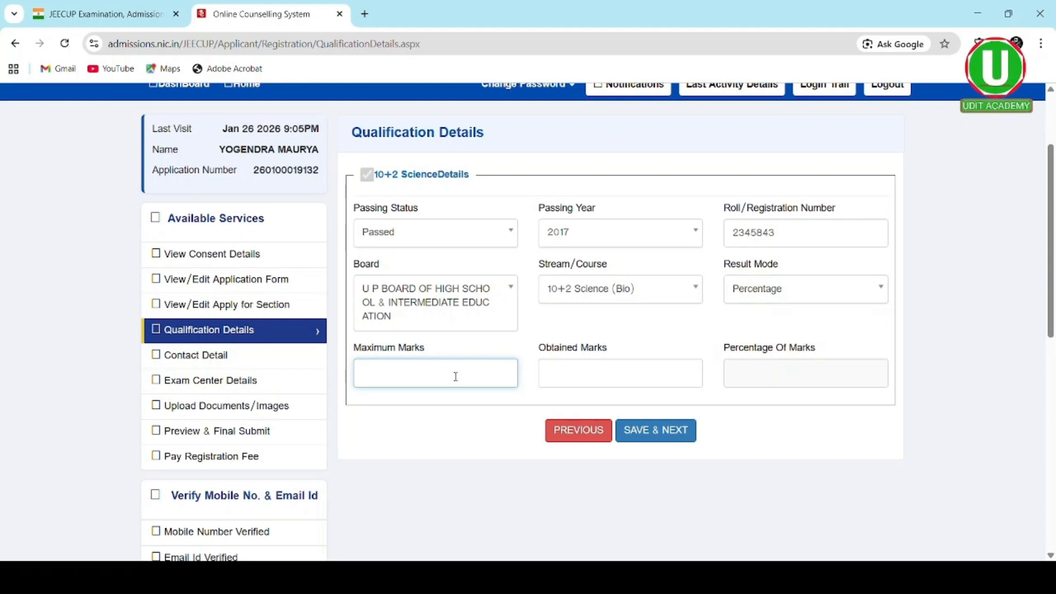
text(500)
click(562, 386)
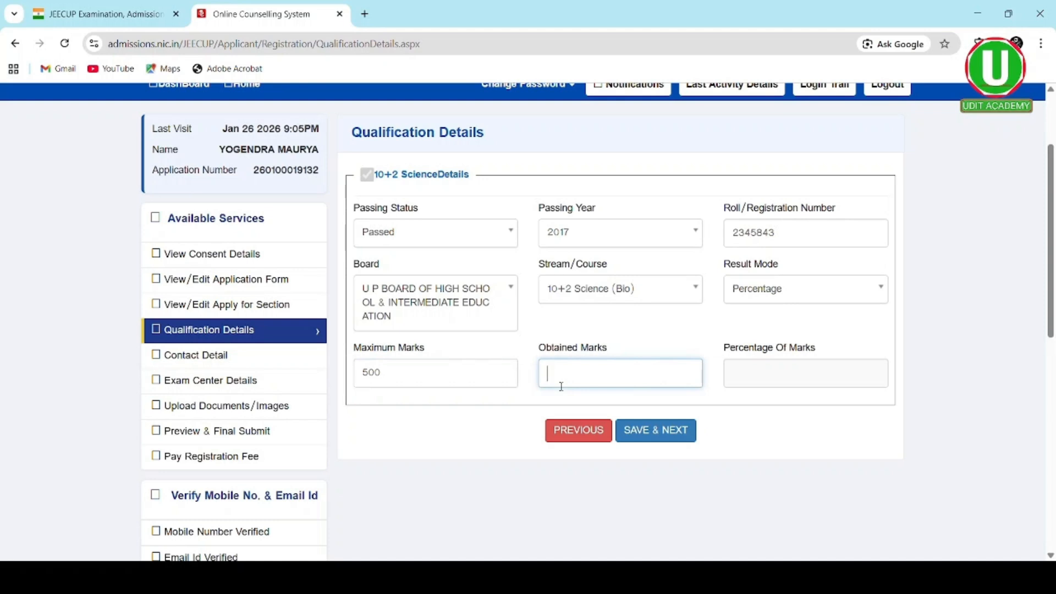
text(327)
click(740, 387)
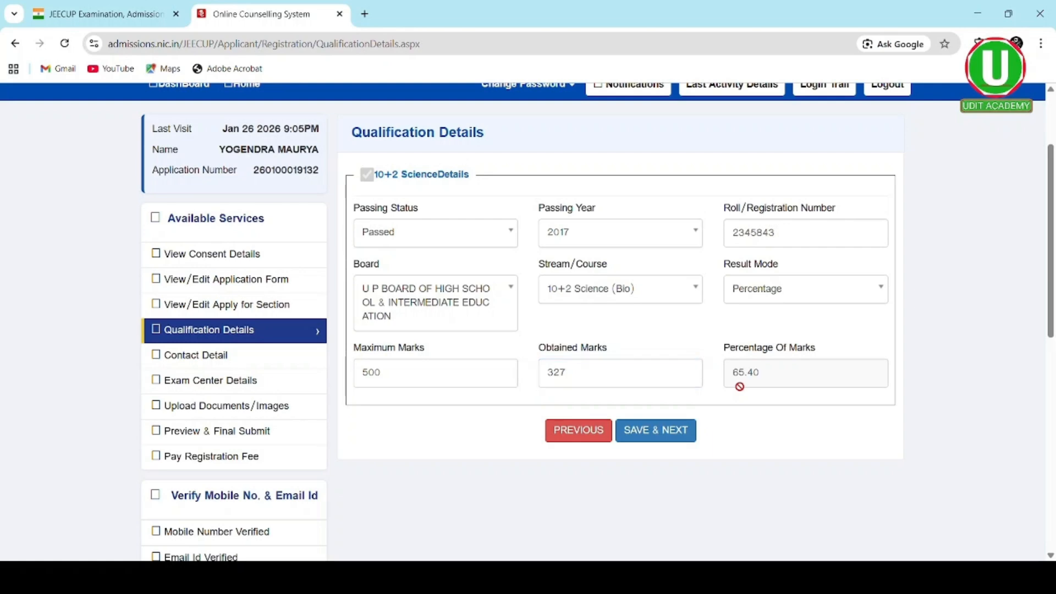
click(633, 437)
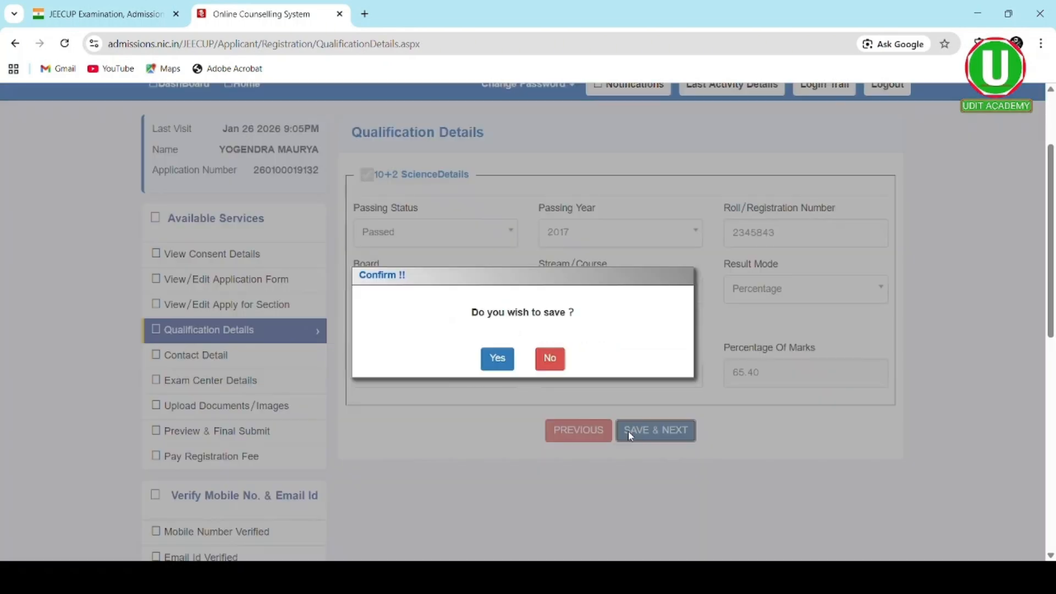
click(496, 358)
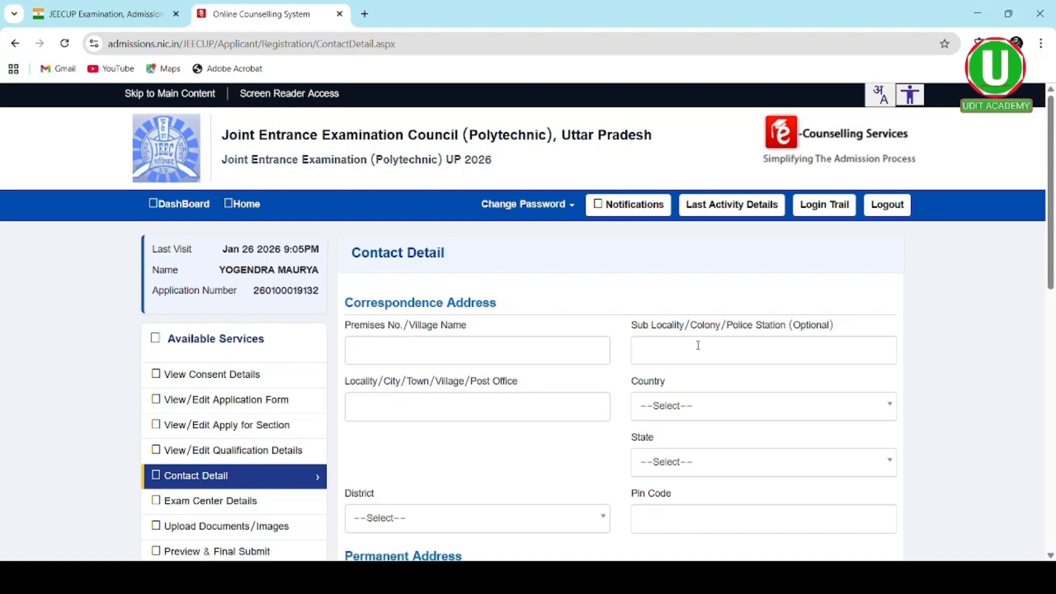
- Fill in the correspondence premises, sub-locality and locality, and set the country to India
scroll(551, 361, down, 1)
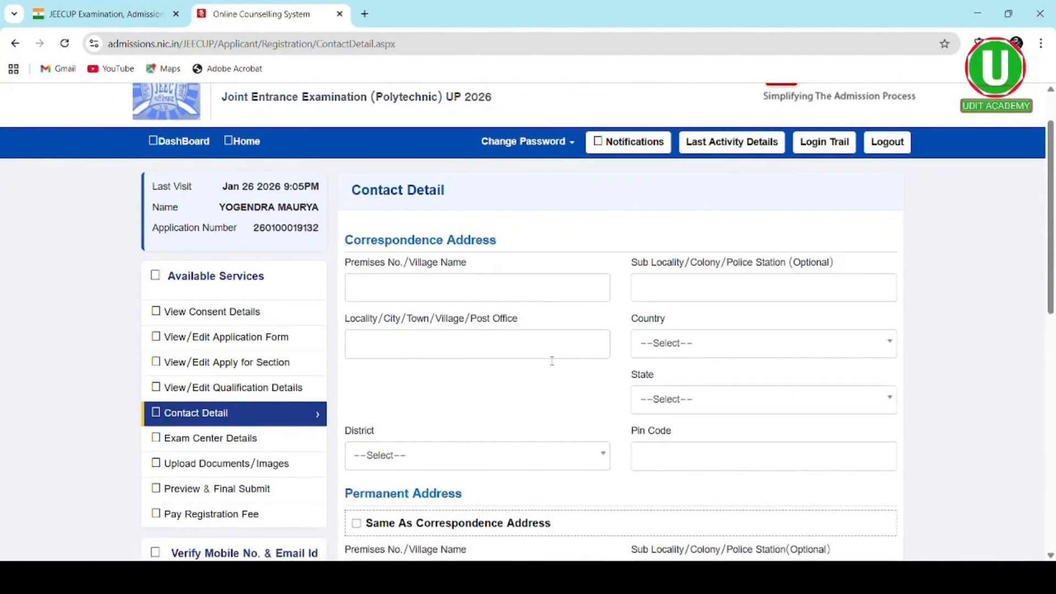
click(441, 297)
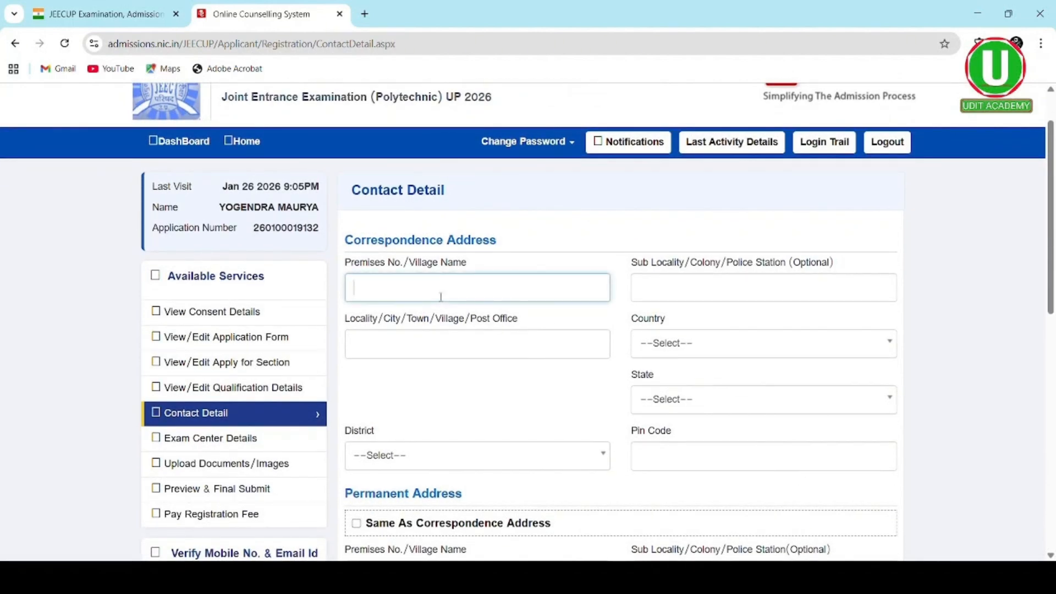
click(663, 298)
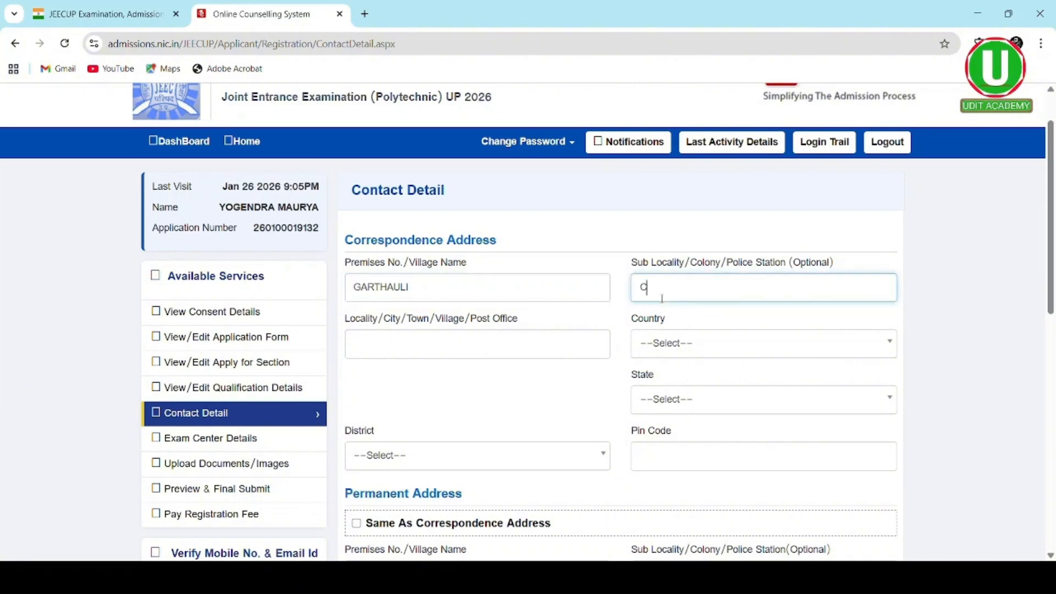
click(433, 352)
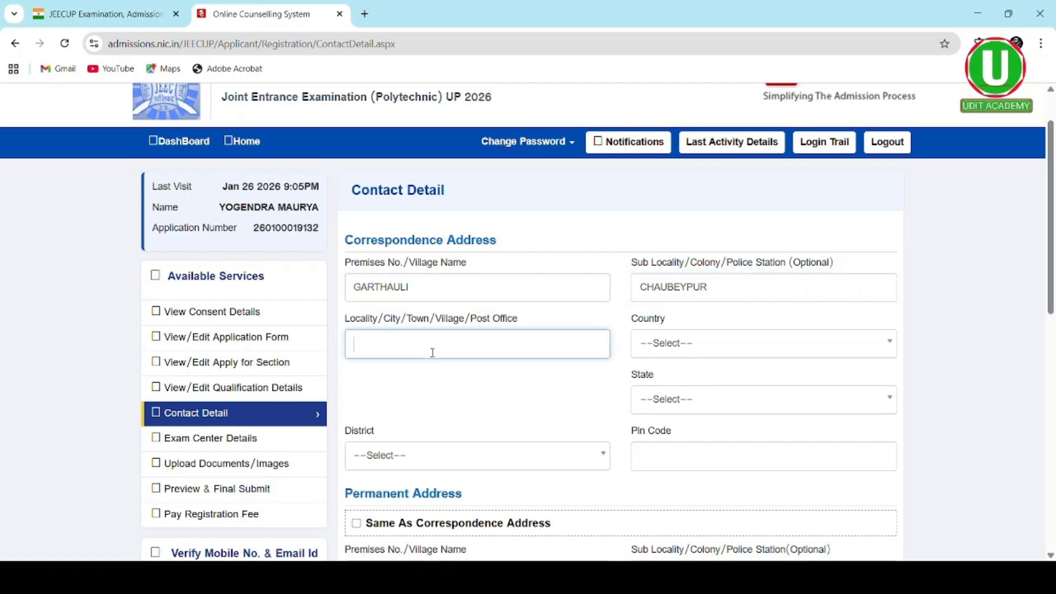
text(VARANASI)
click(698, 361)
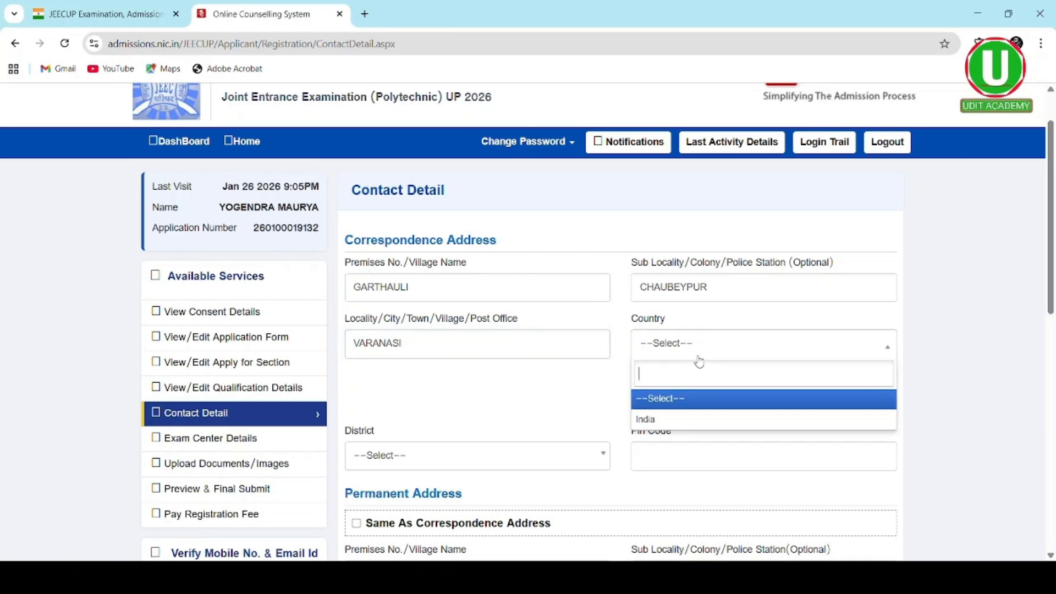
click(703, 419)
- Search the still-empty district list, then enter the correspondence pin code
scroll(519, 384, down, 1)
scroll(520, 385, down, 1)
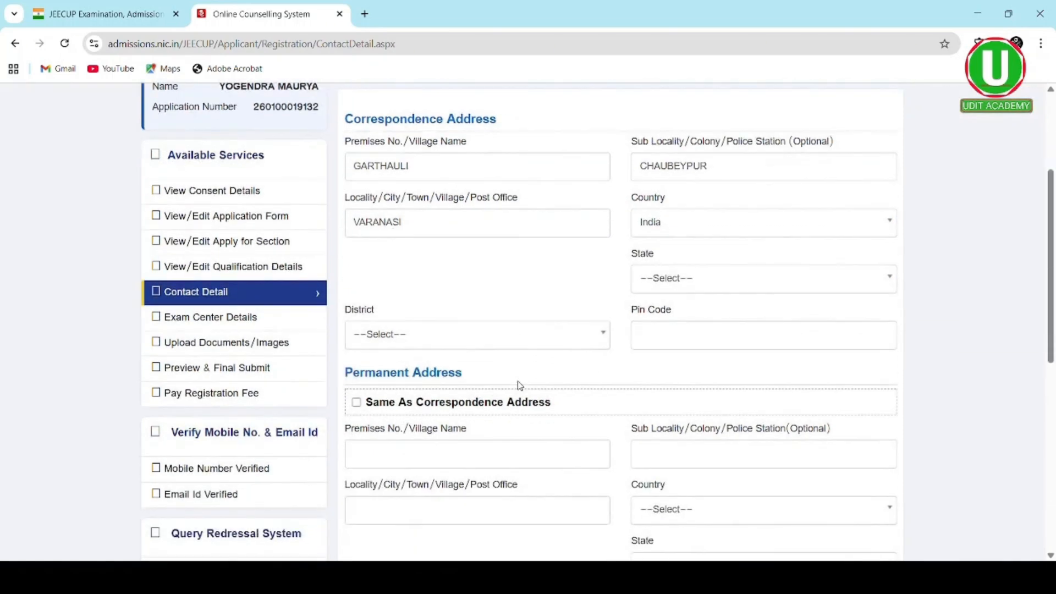
click(505, 347)
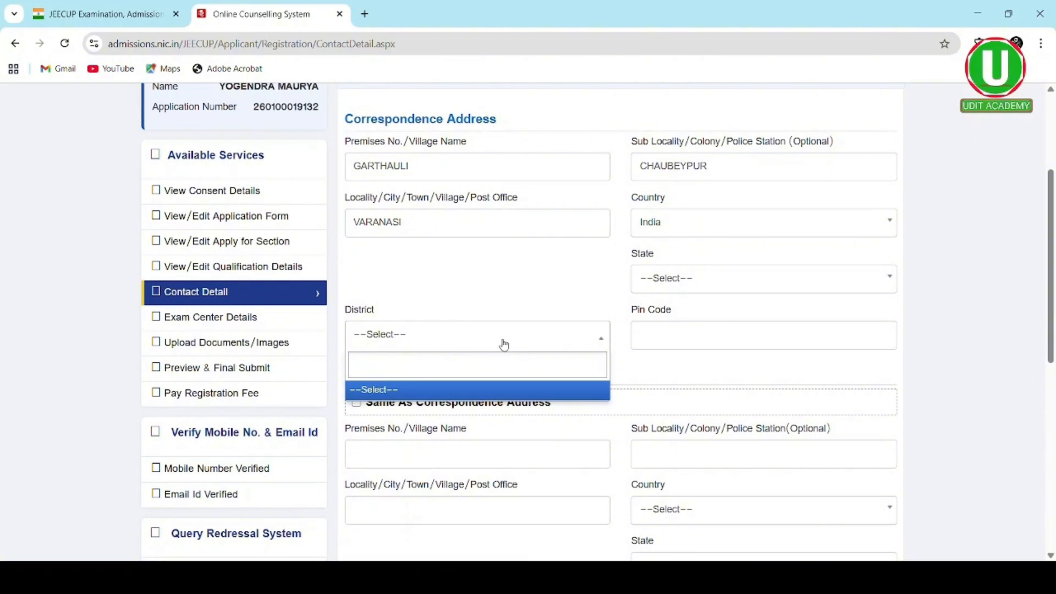
click(501, 345)
click(502, 345)
text(VAR)
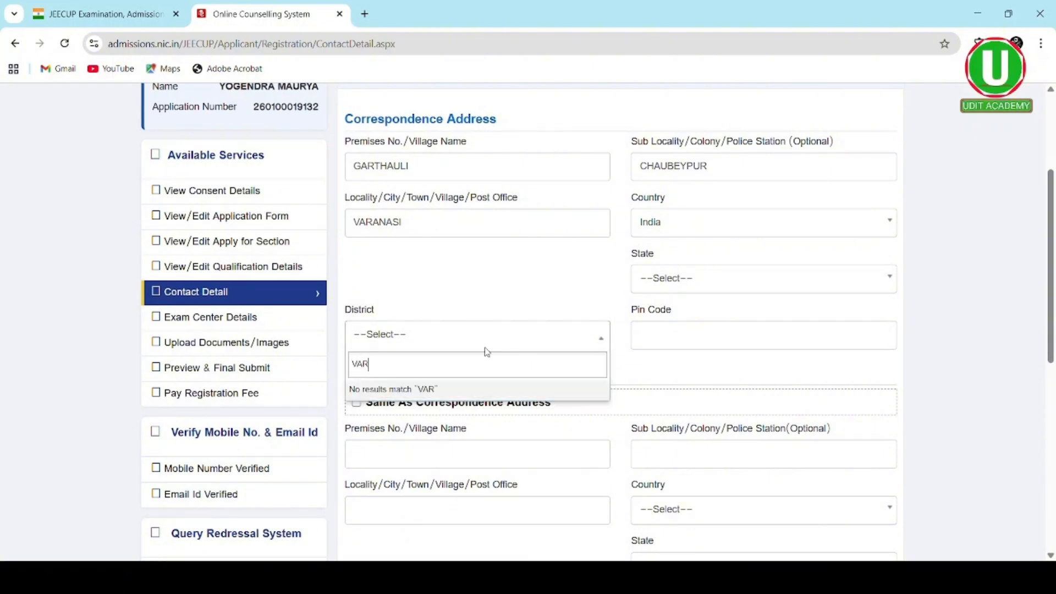
text(ANASI)
click(674, 349)
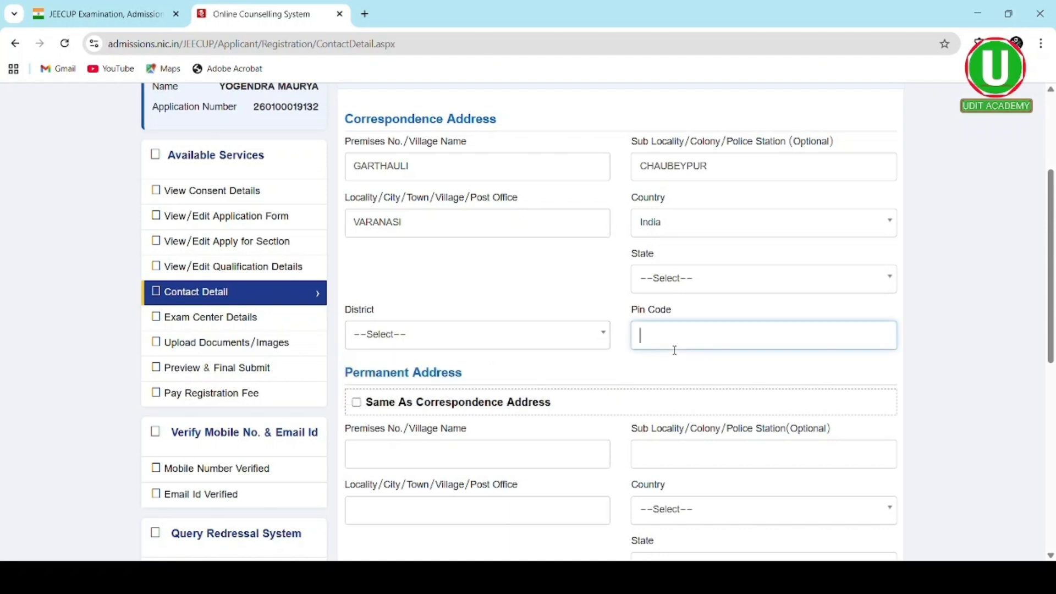
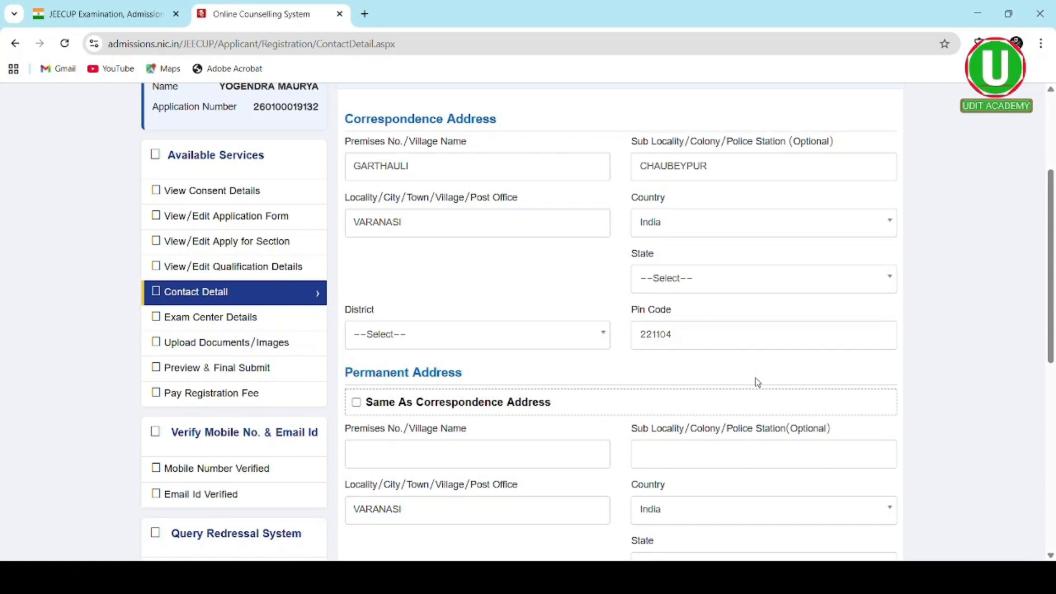
- Try copying the address to permanent, dismissing the 'Kindly select state' alert twice
scroll(512, 385, down, 3)
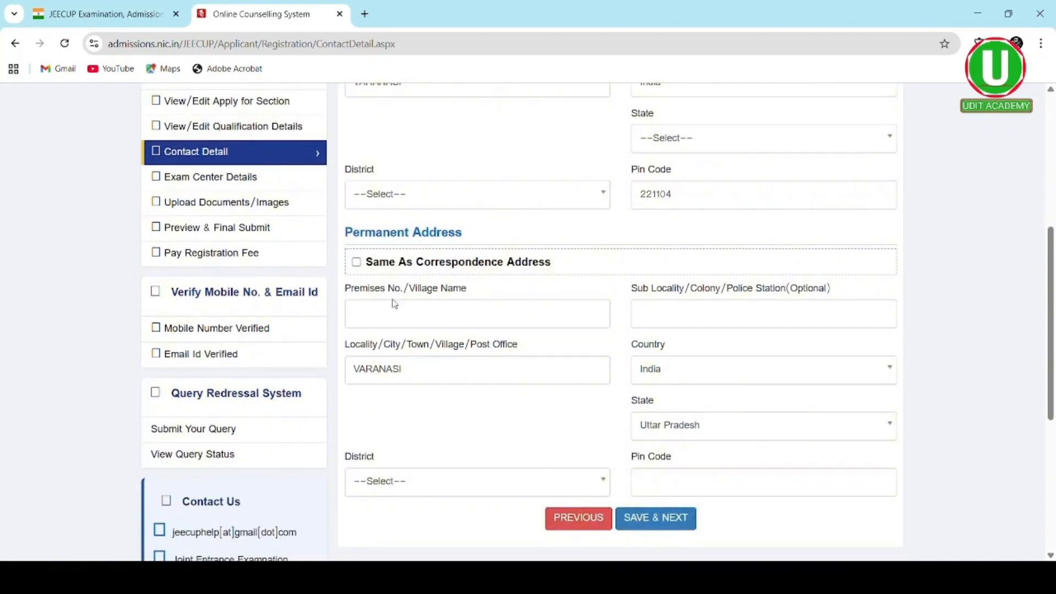
click(356, 263)
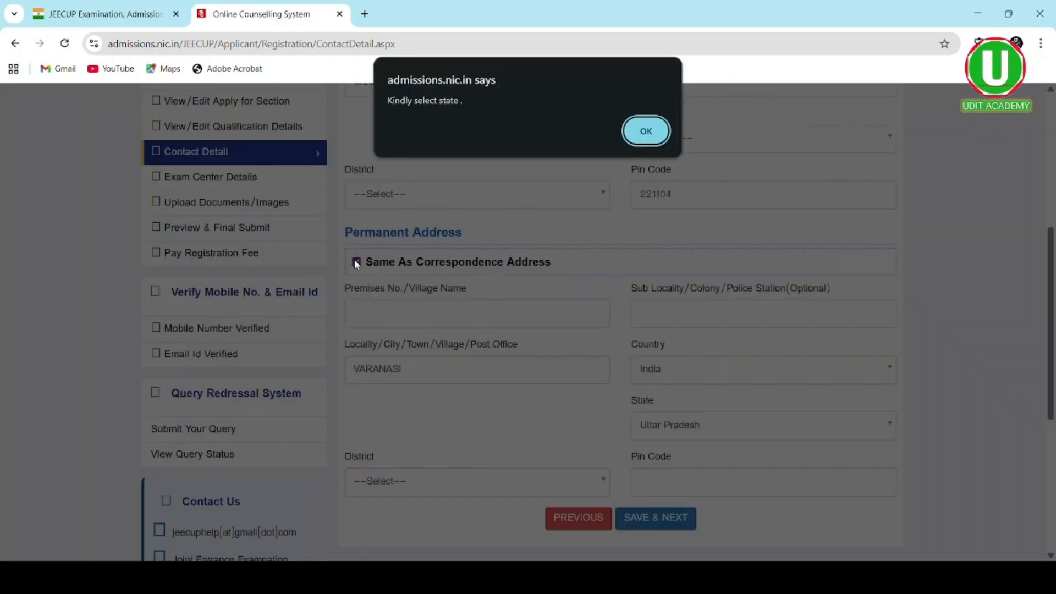
click(646, 131)
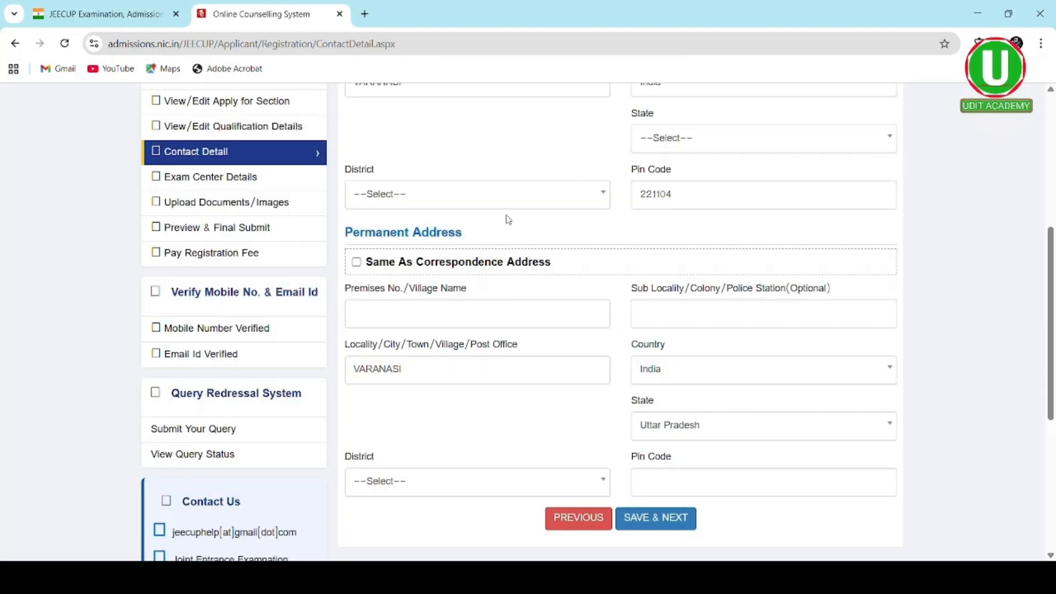
click(357, 264)
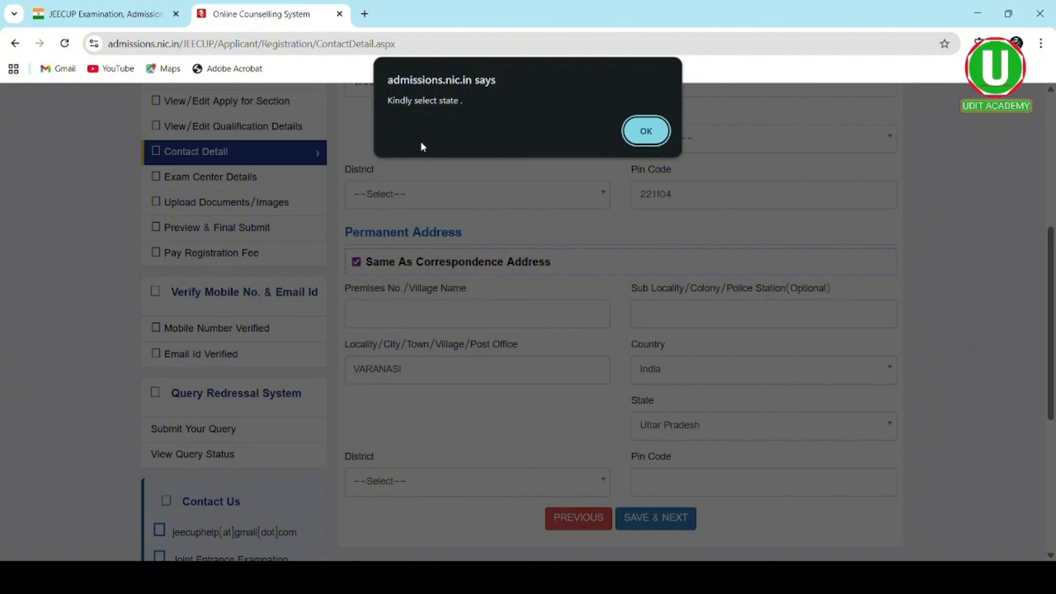
click(648, 134)
- Set the correspondence state to Uttar Pradesh and the district to Varanasi
scroll(608, 182, up, 1)
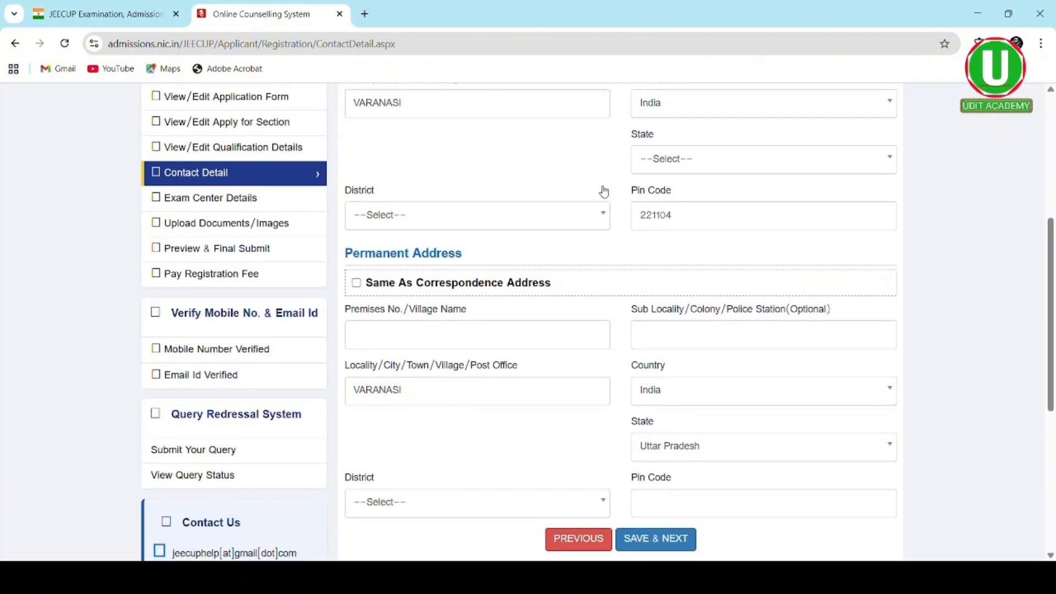
click(605, 250)
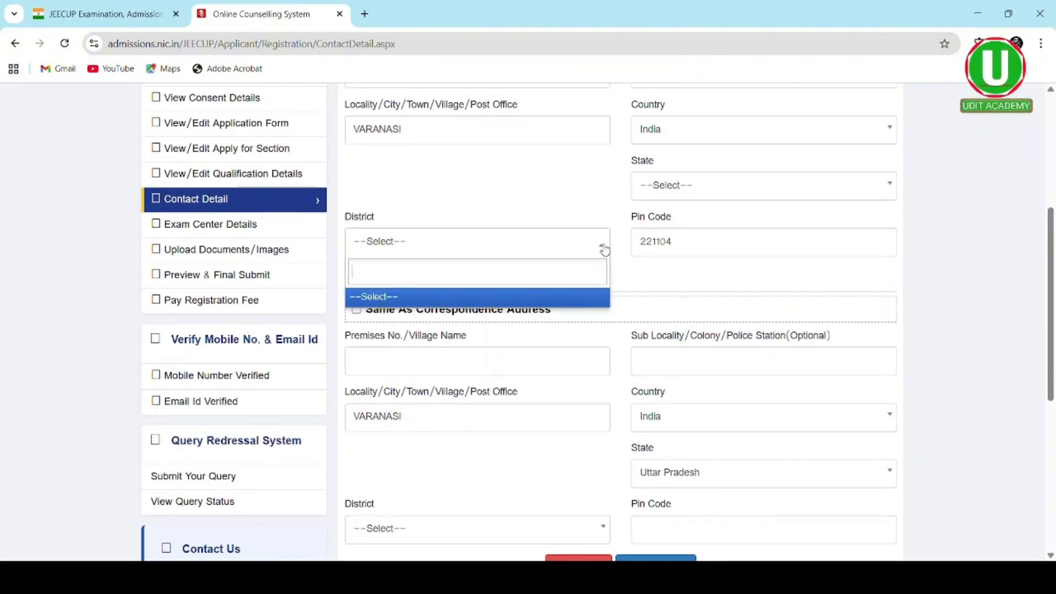
click(776, 193)
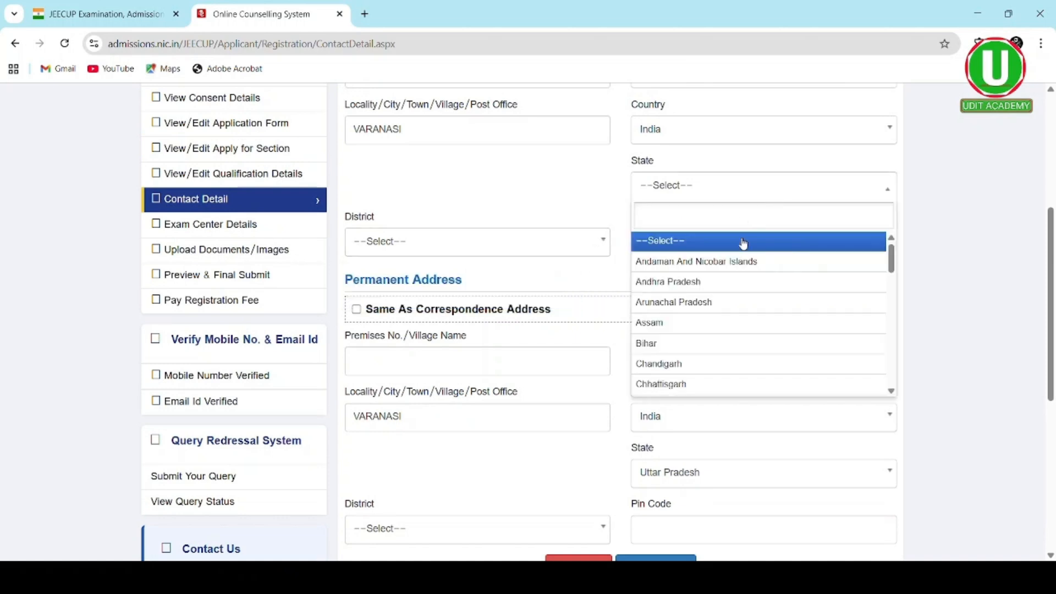
scroll(711, 358, down, 10)
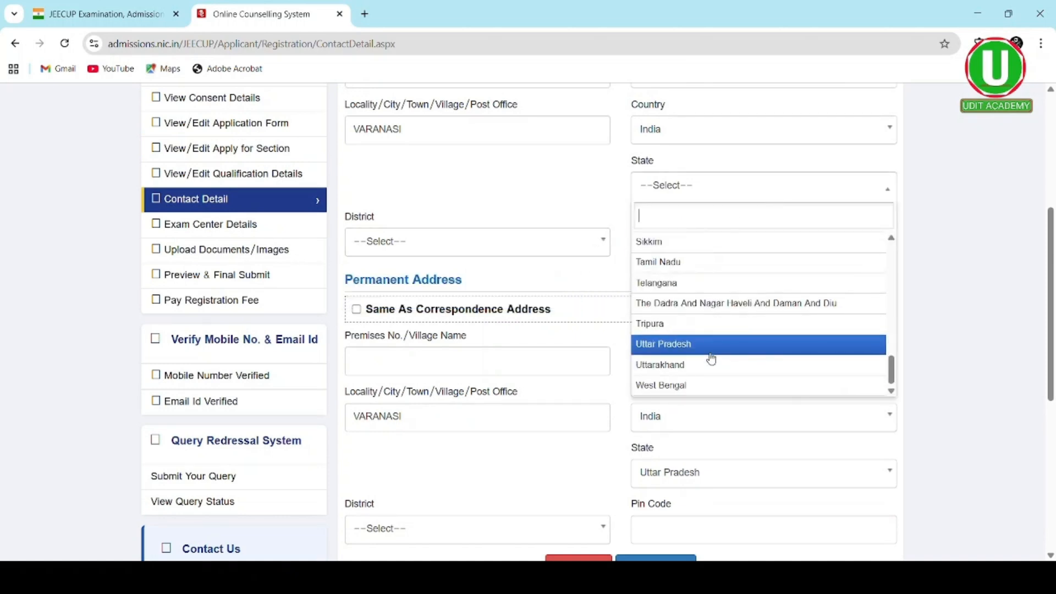
click(683, 345)
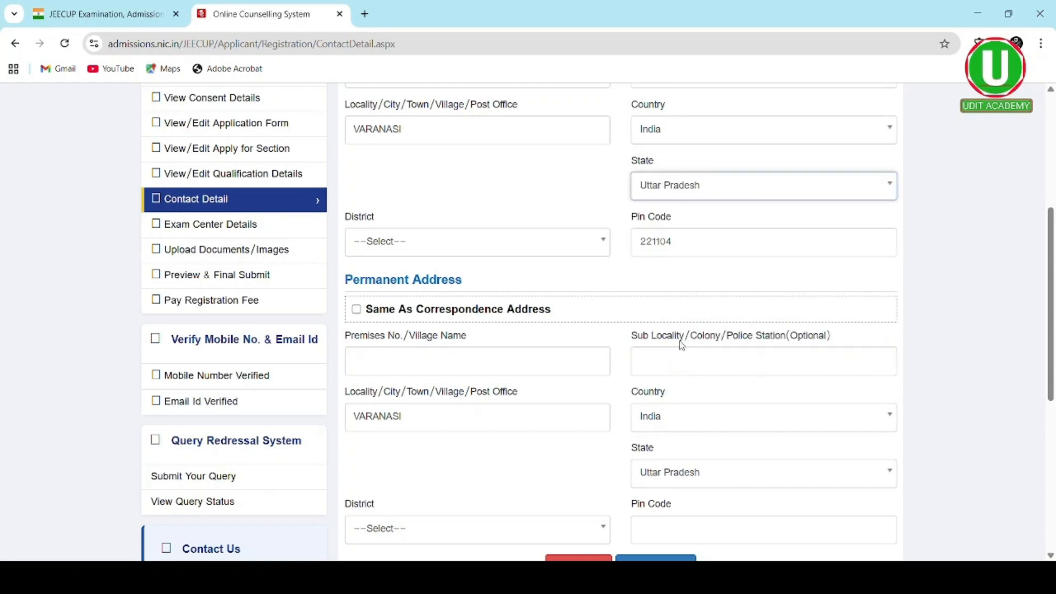
click(468, 254)
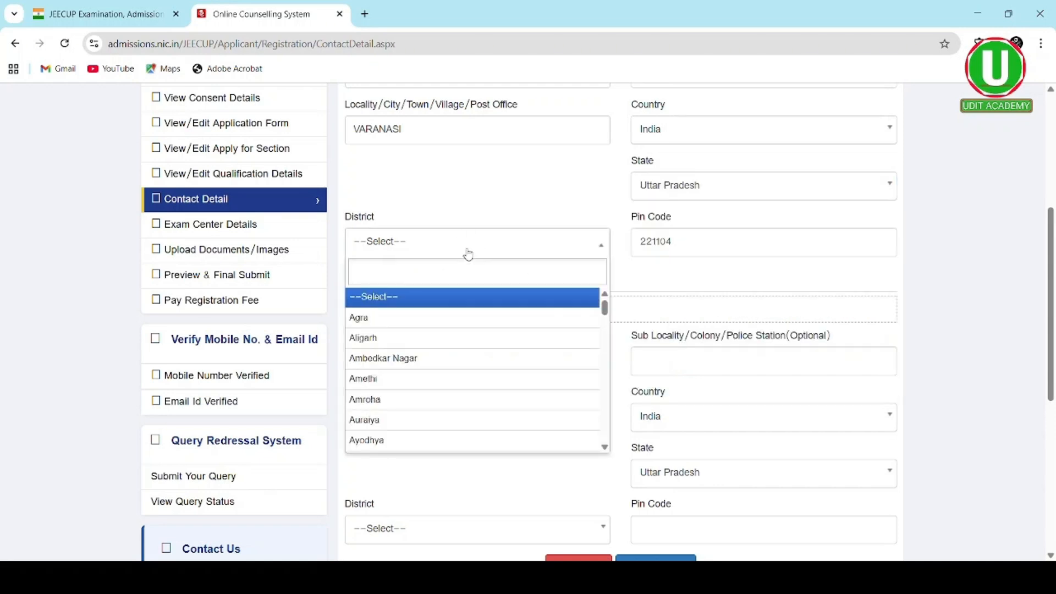
text(VAR)
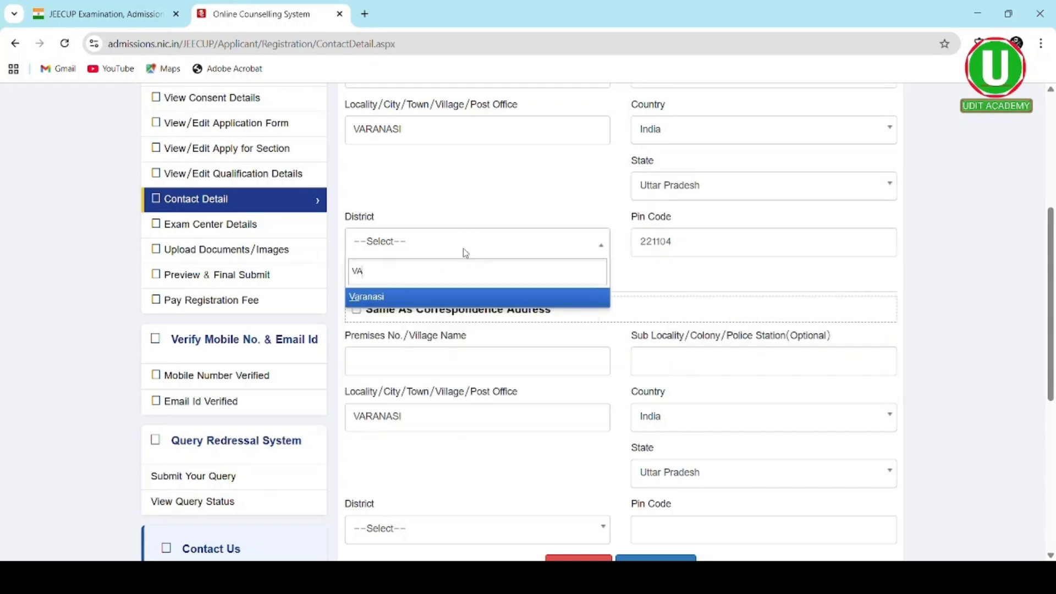
click(463, 300)
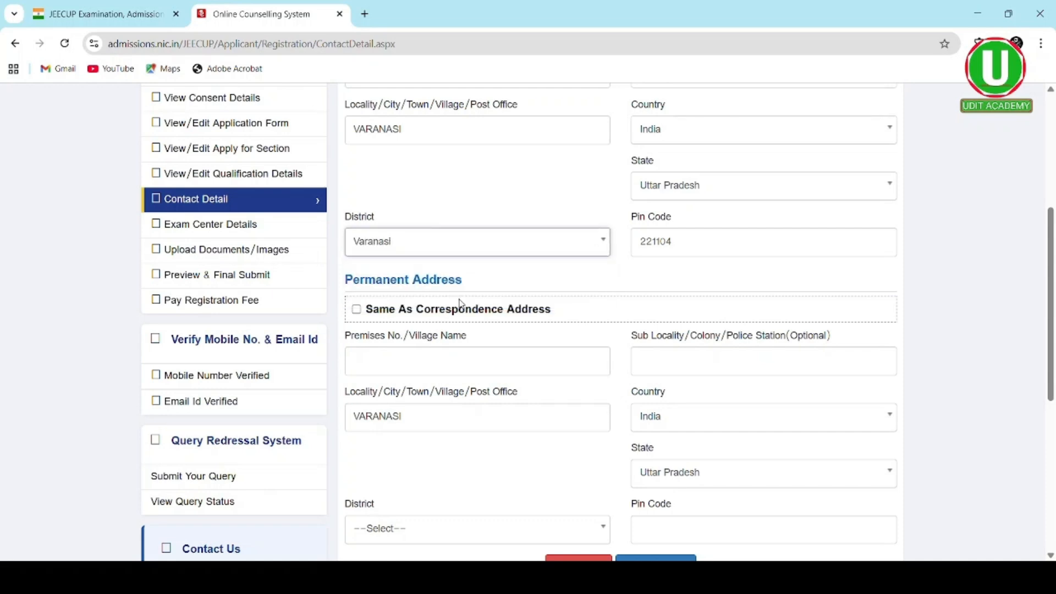
- Make the permanent address same as correspondence and save the contact details
click(357, 311)
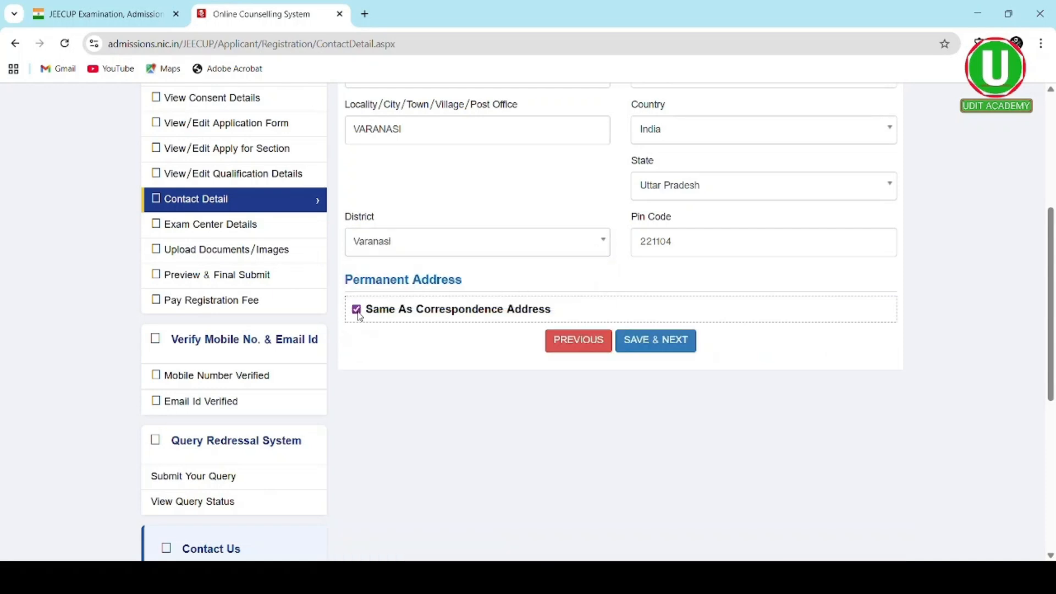
click(631, 344)
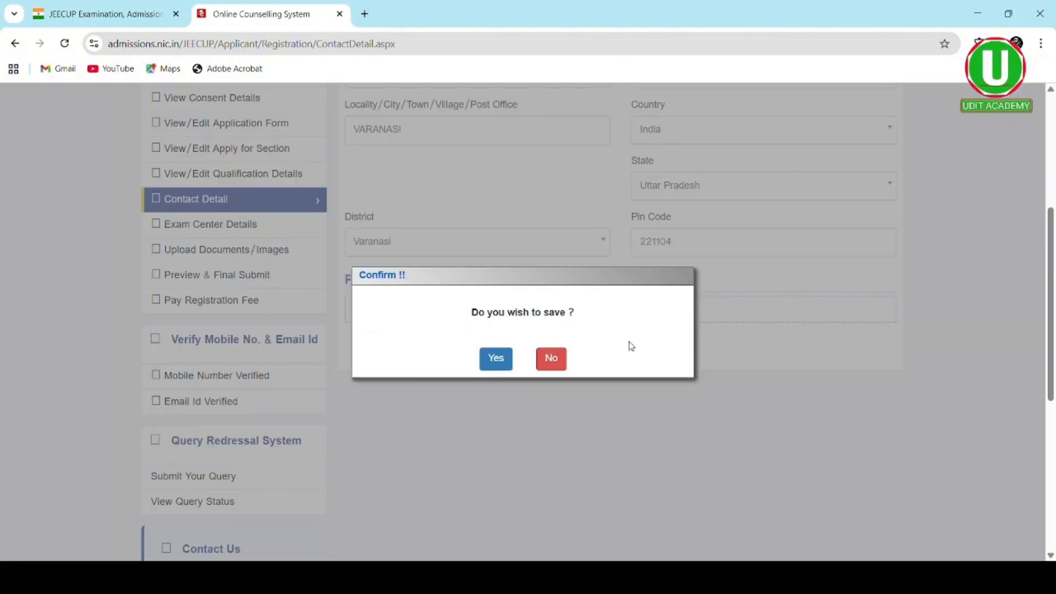
click(494, 365)
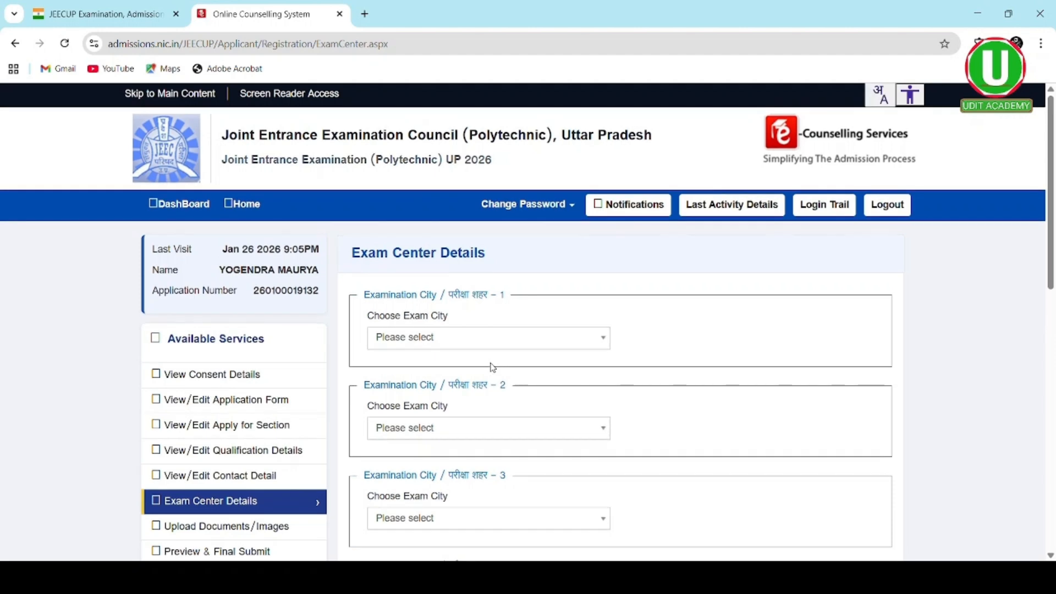
- Choose Varanasi (Kashi) and PrayagRaj as exam cities 1 and 2
scroll(492, 367, down, 2)
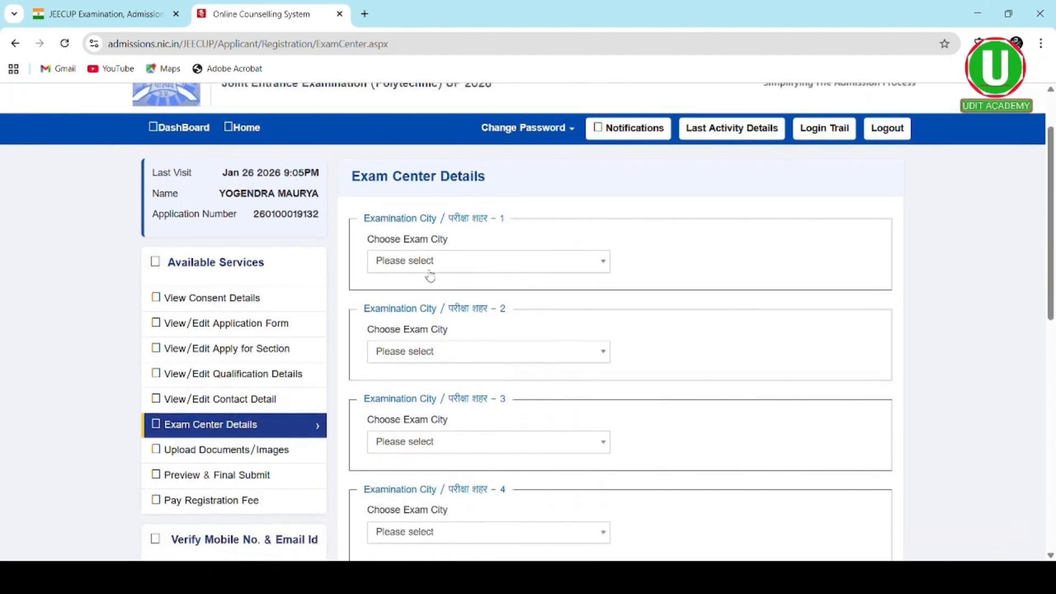
click(596, 267)
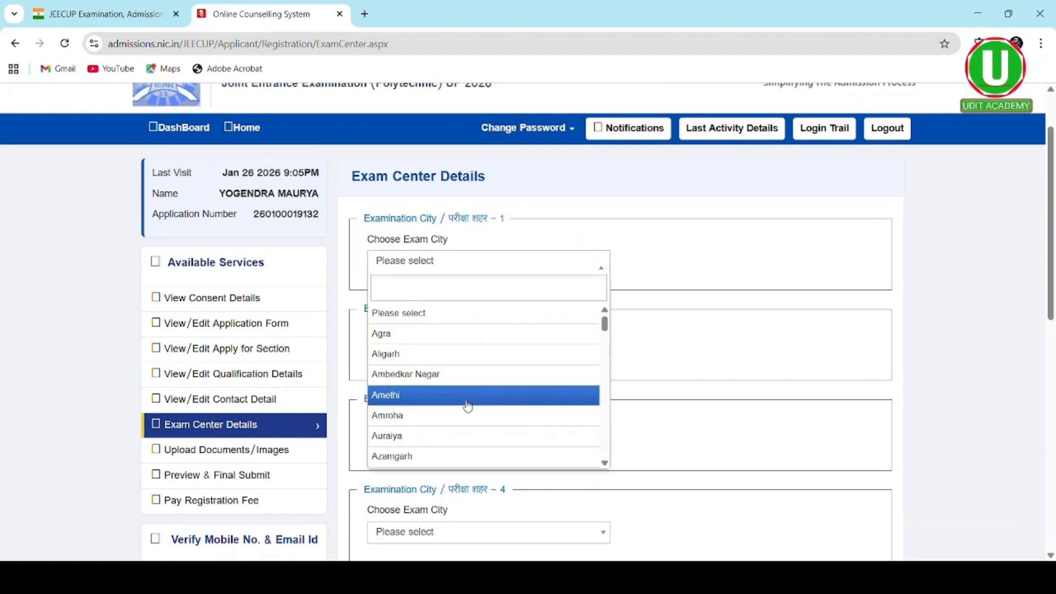
scroll(468, 405, down, 3)
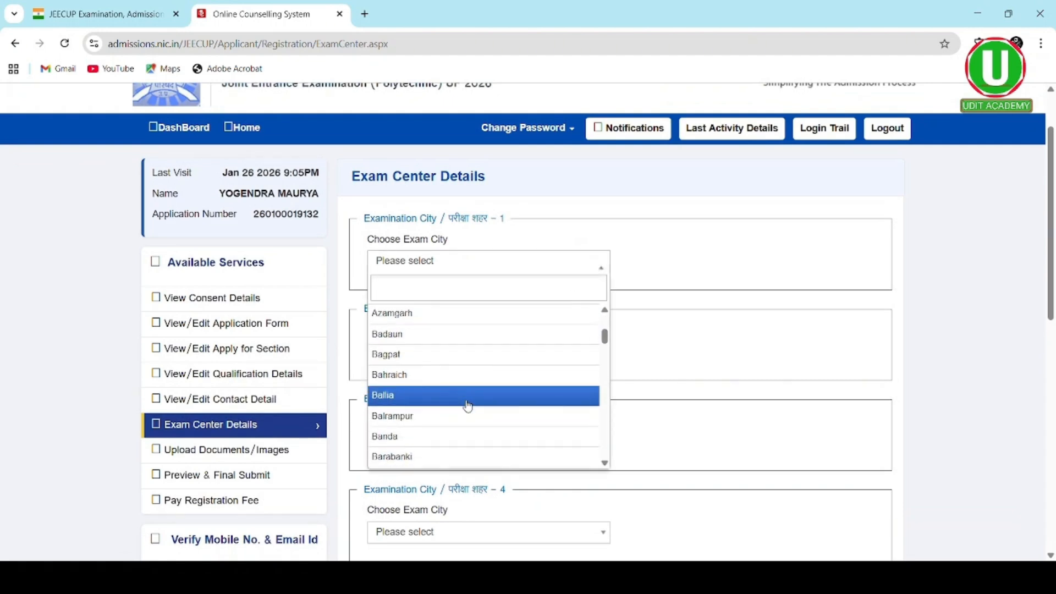
scroll(467, 406, down, 1)
scroll(468, 406, up, 3)
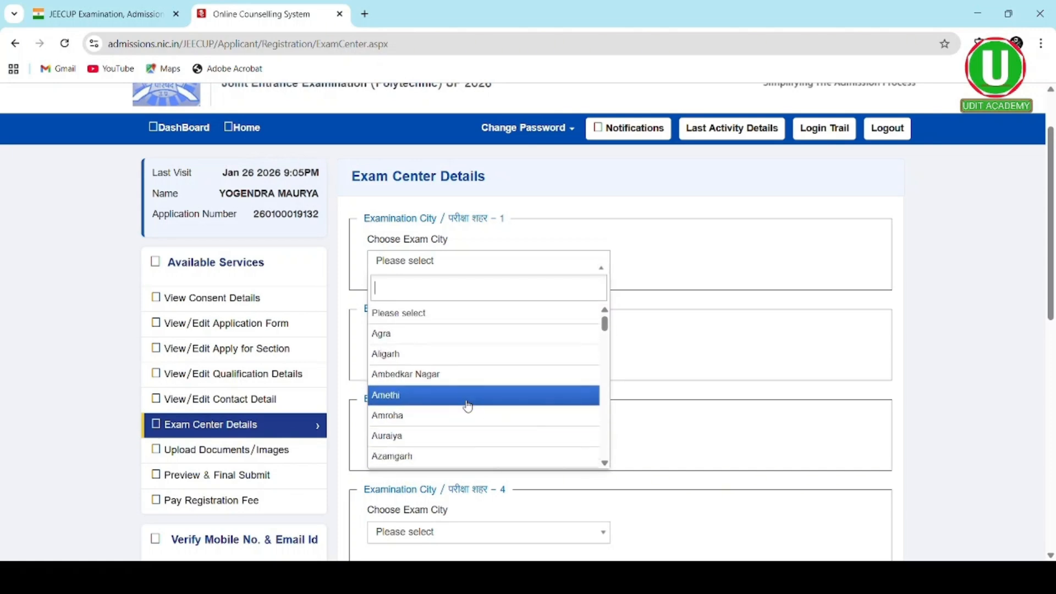
scroll(467, 406, down, 1)
scroll(467, 406, down, 15)
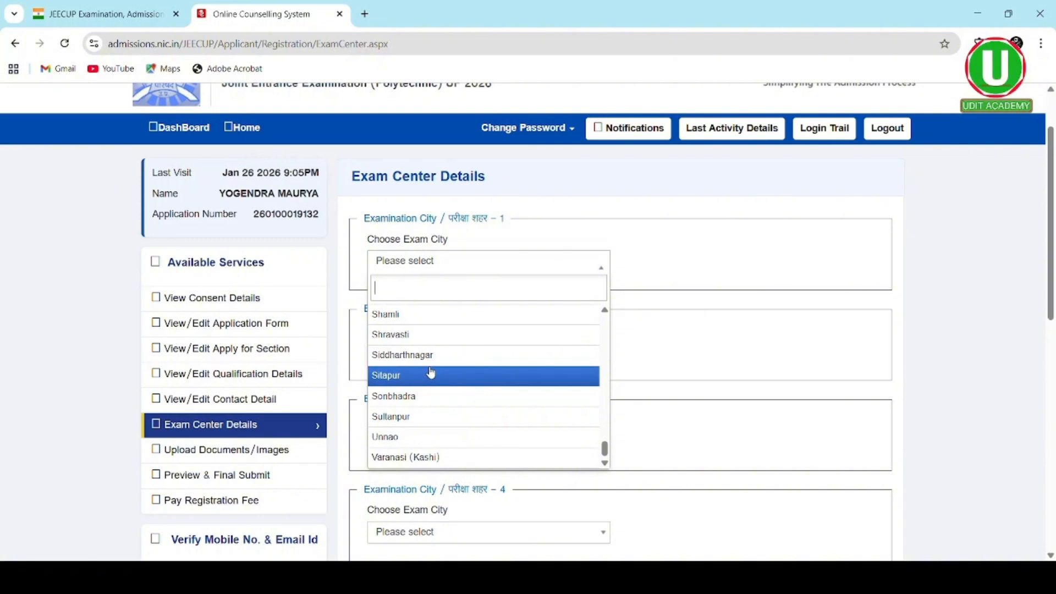
click(433, 458)
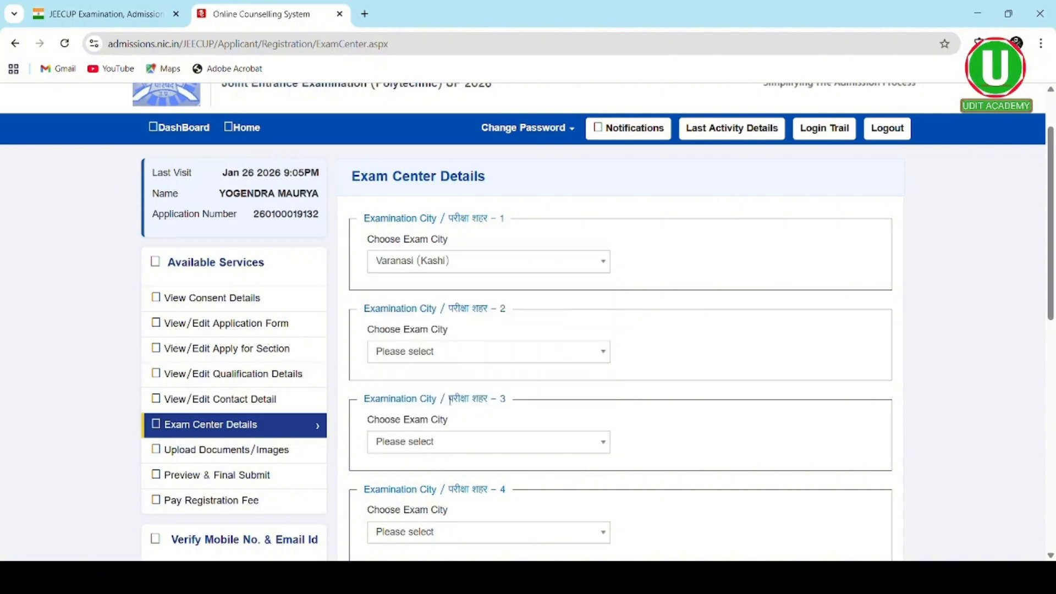
click(538, 353)
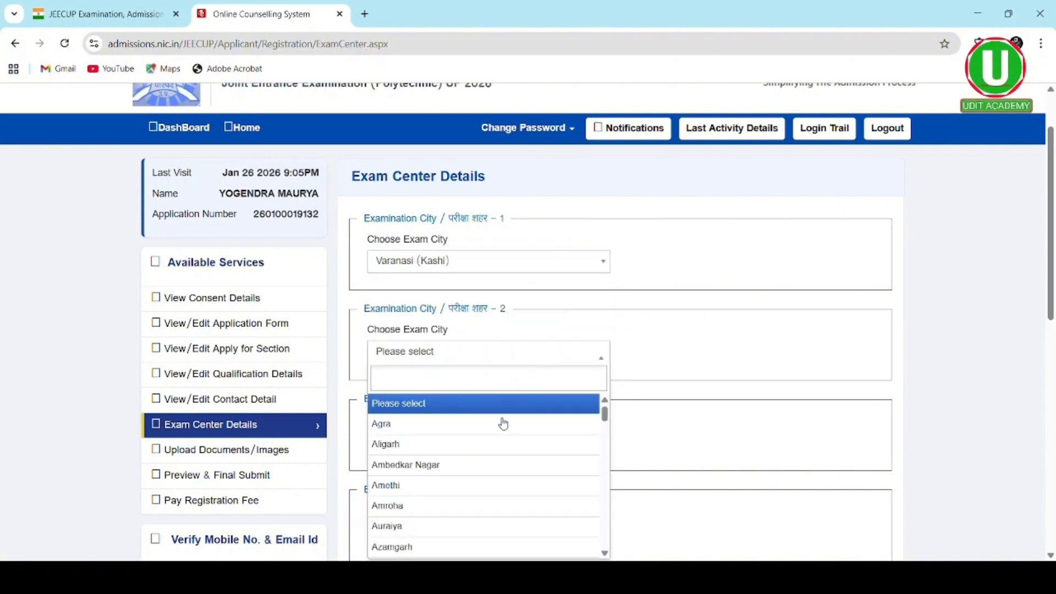
scroll(503, 429, down, 8)
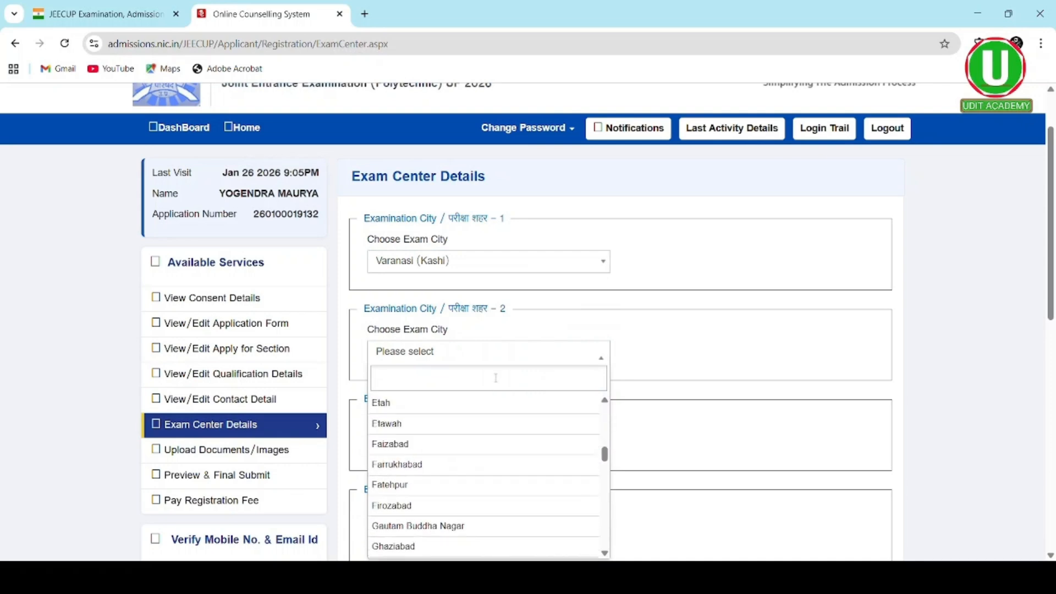
text(P)
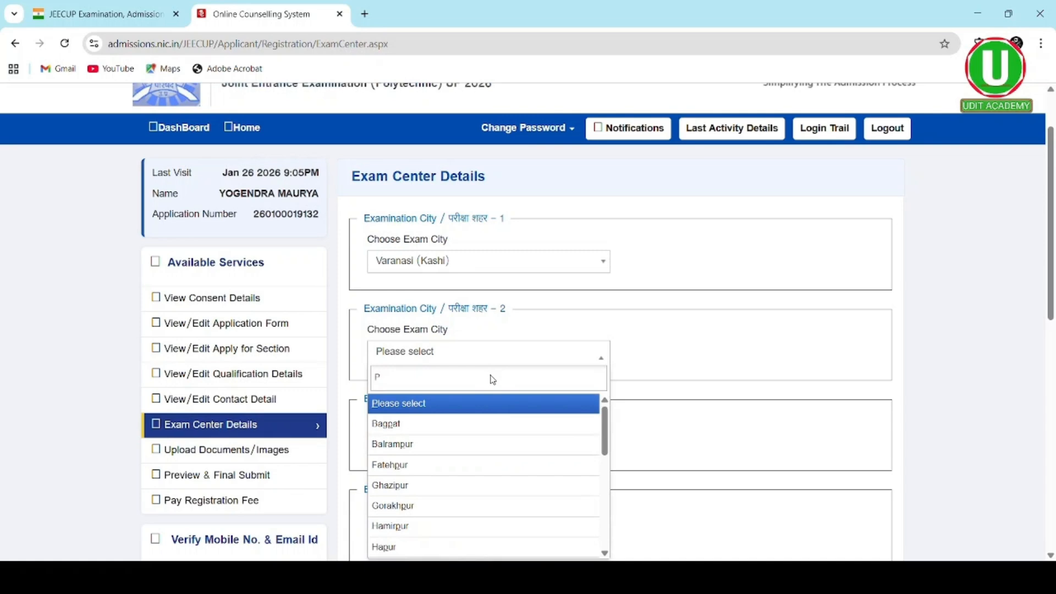
text(R)
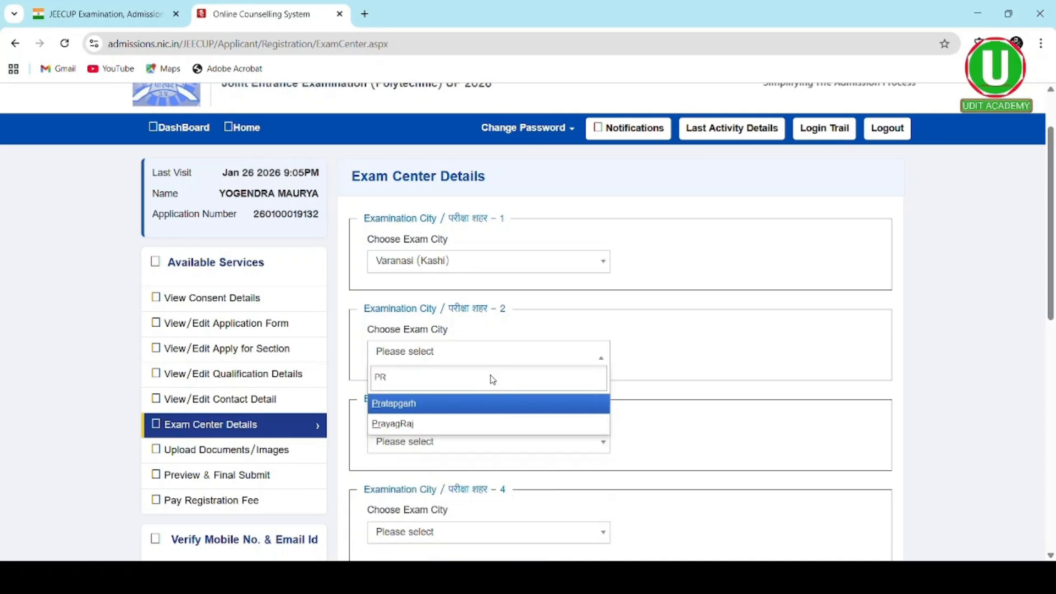
click(454, 423)
- Choose Lucknow and Sonbhadra as exam cities 3 and 4, then submit the choices
scroll(454, 423, down, 1)
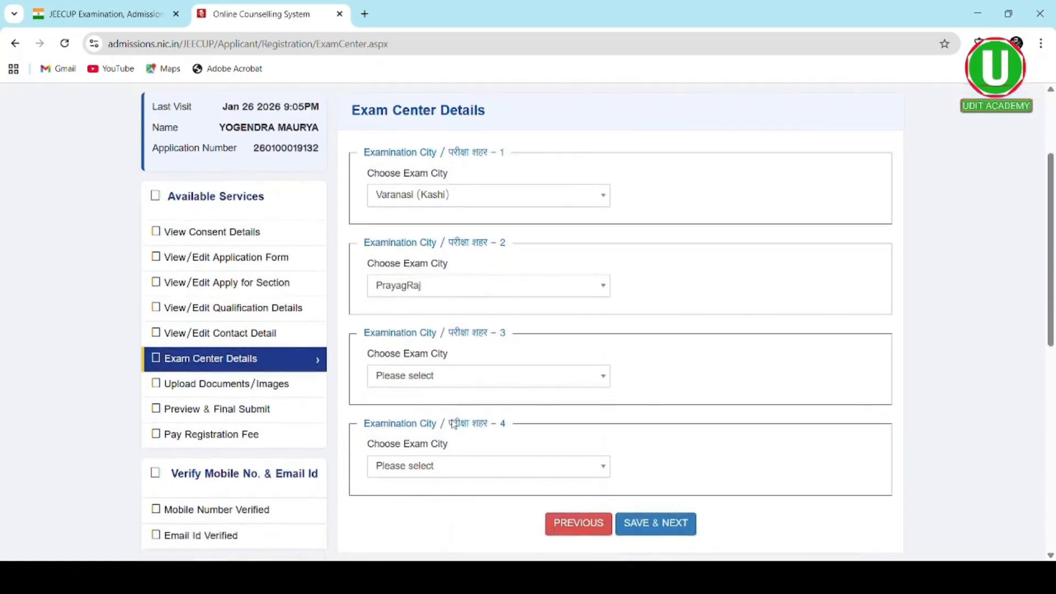
click(449, 385)
scroll(451, 461, down, 1)
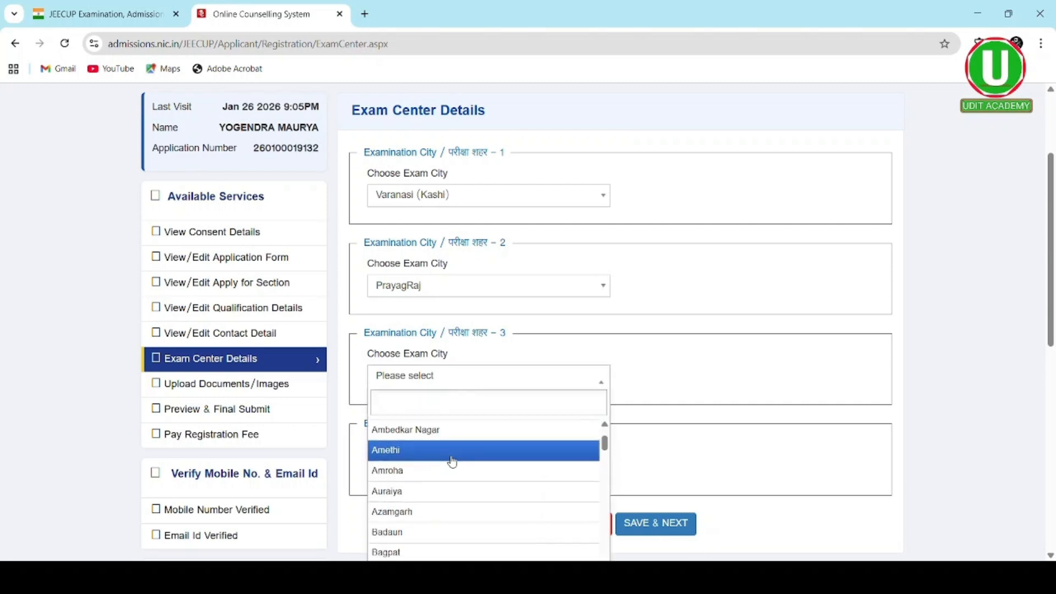
text(LUC)
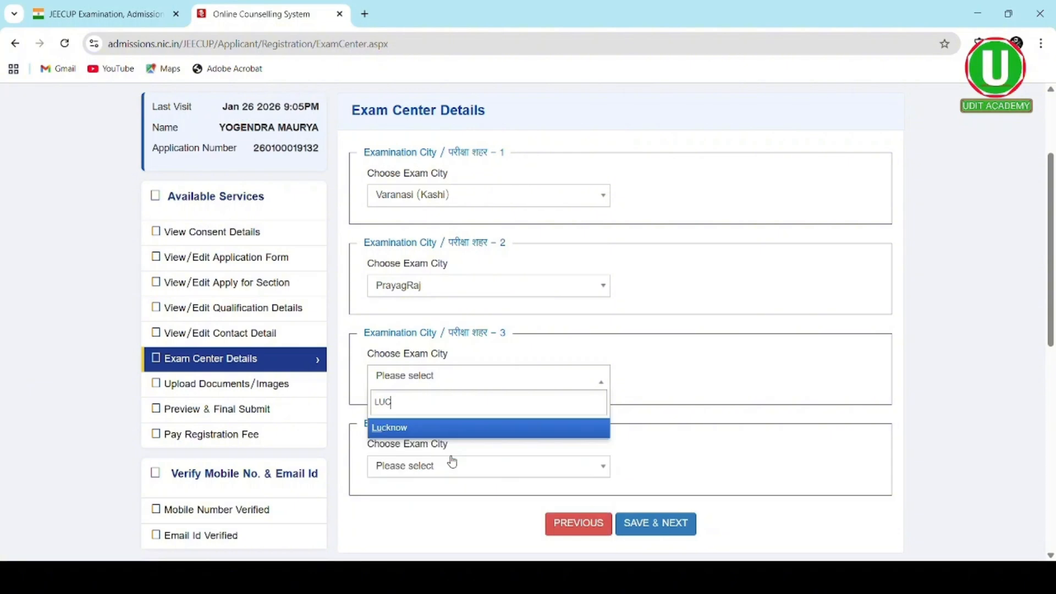
click(450, 428)
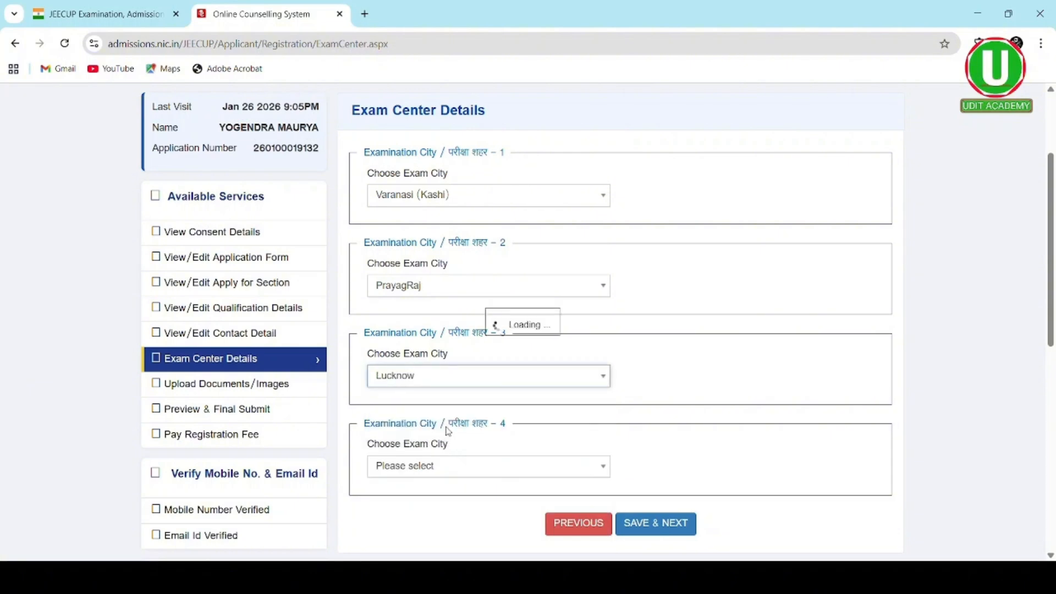
scroll(437, 366, down, 2)
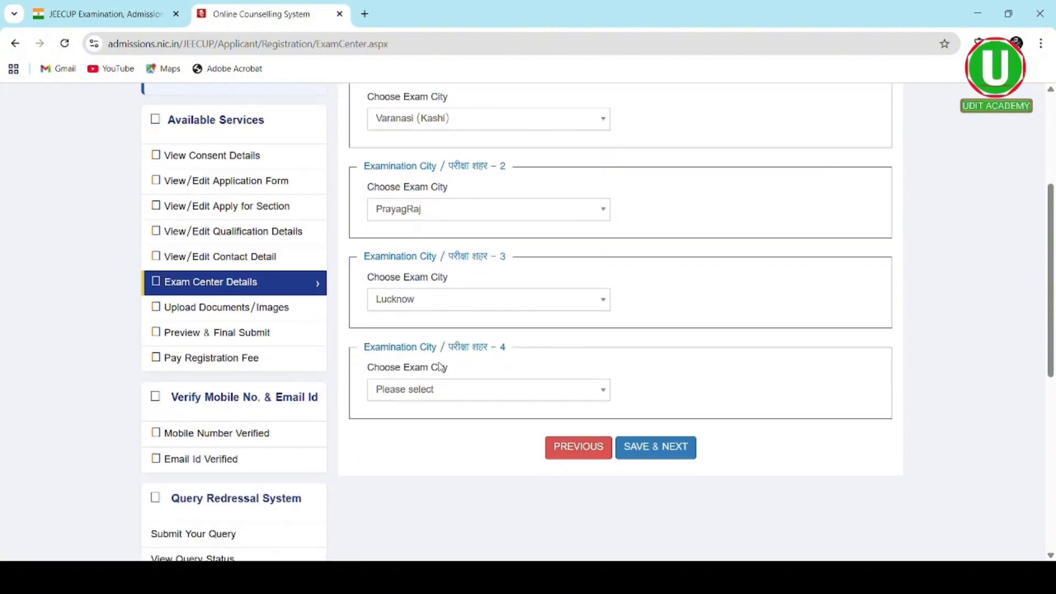
click(468, 372)
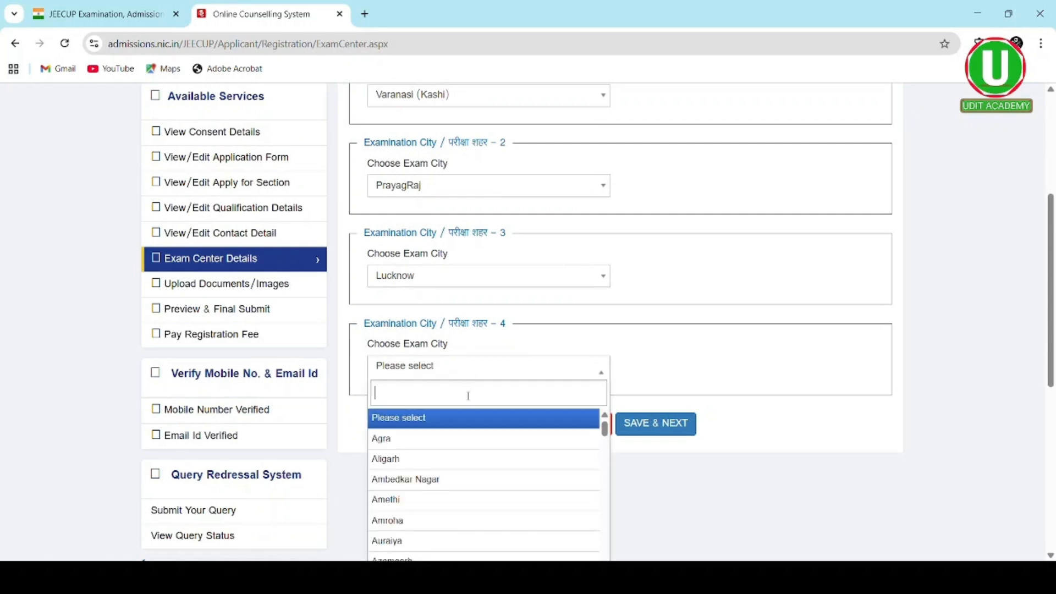
text(sON)
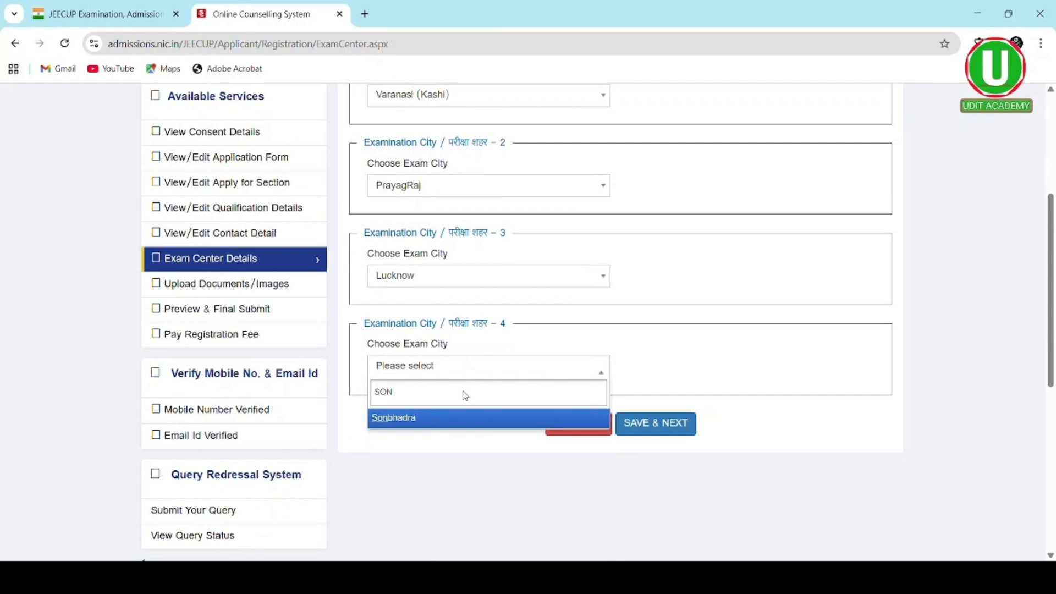
click(466, 421)
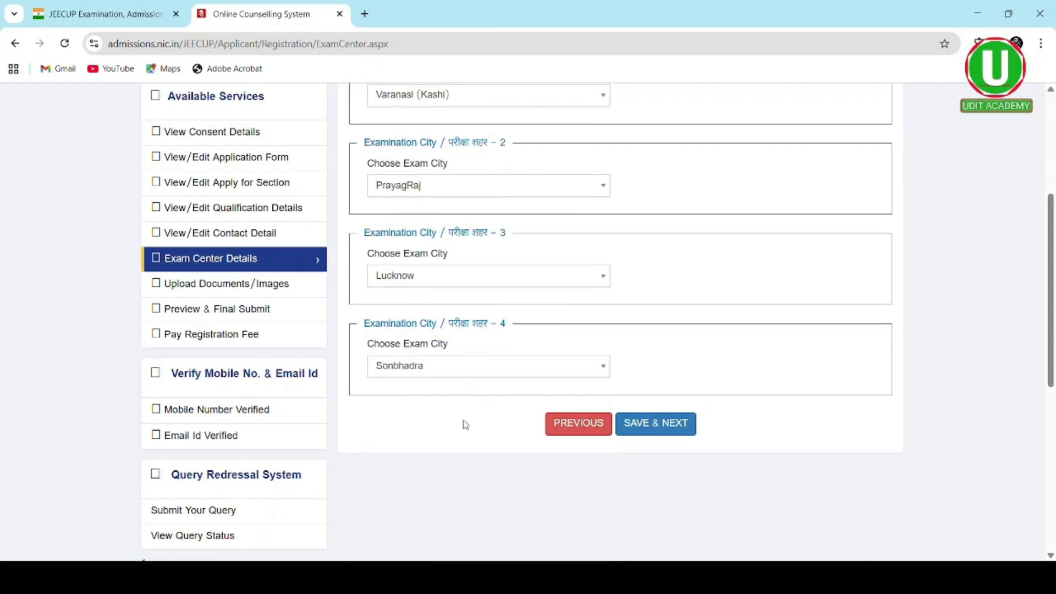
click(642, 428)
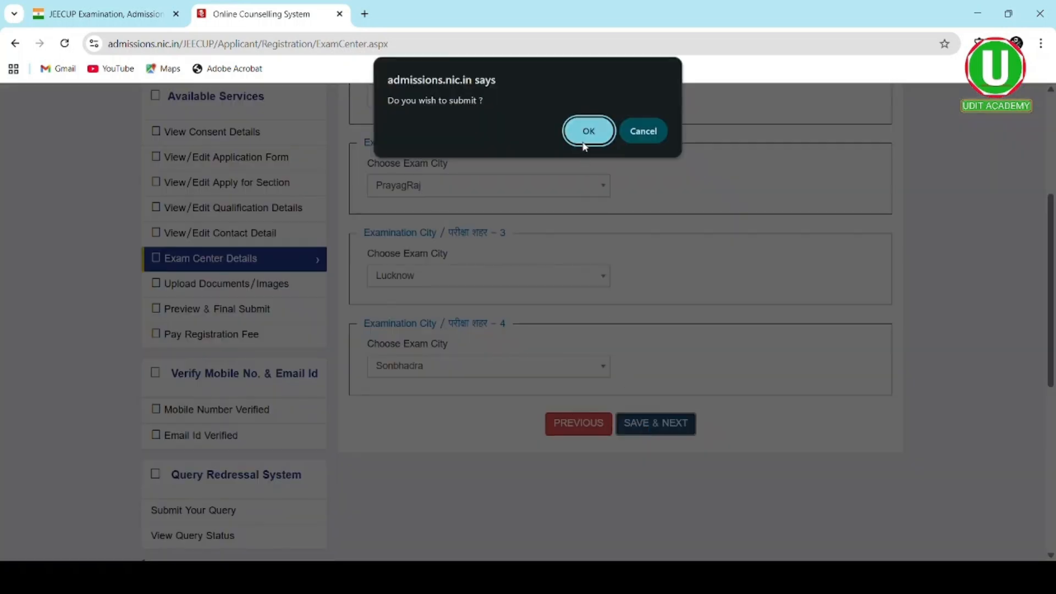
click(584, 144)
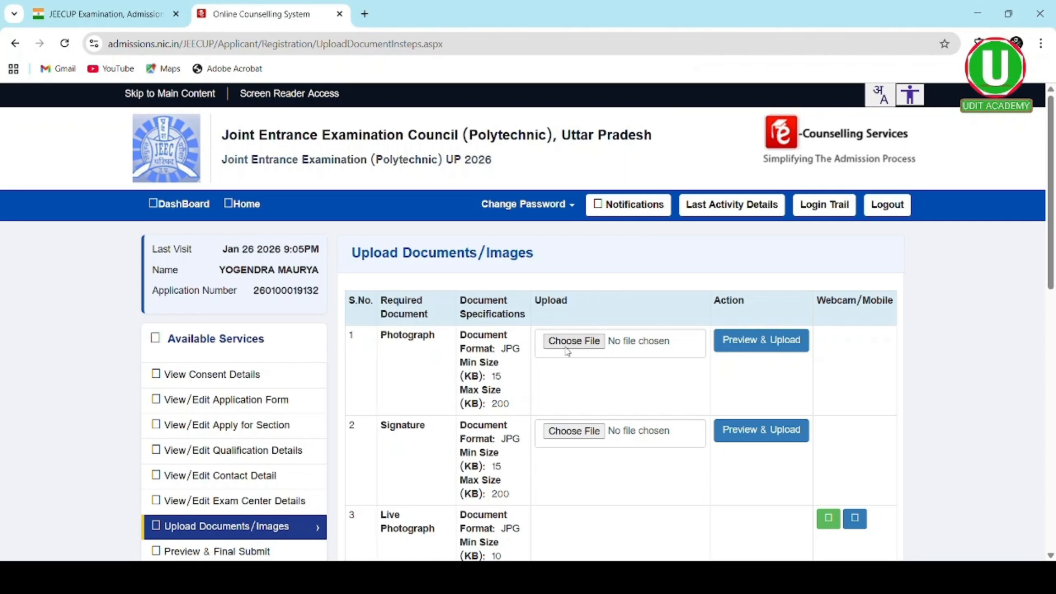
- Scroll through the Upload Documents/Images page to review the photograph and signature requirements
scroll(566, 349, down, 2)
scroll(567, 352, down, 1)
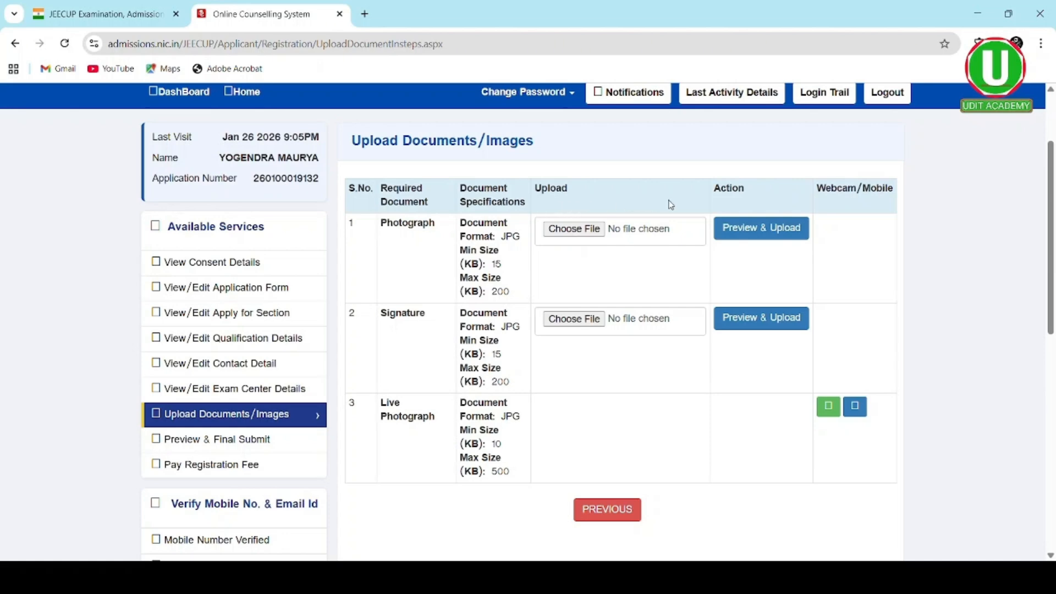
scroll(671, 205, down, 1)
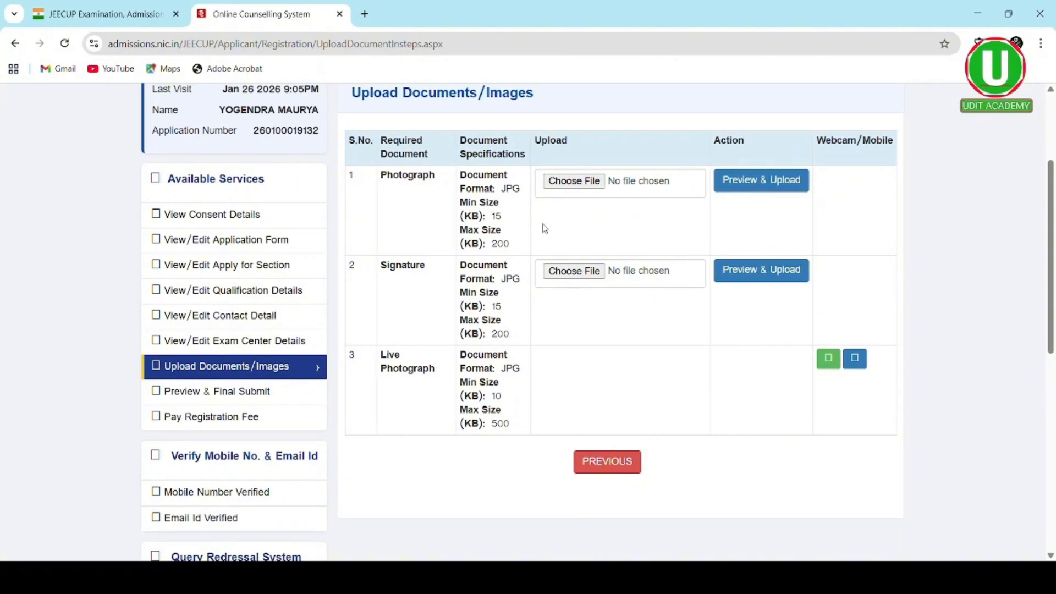
- Upload the photograph, the SIGN.jpeg signature and a webcam live photograph, then save
click(588, 187)
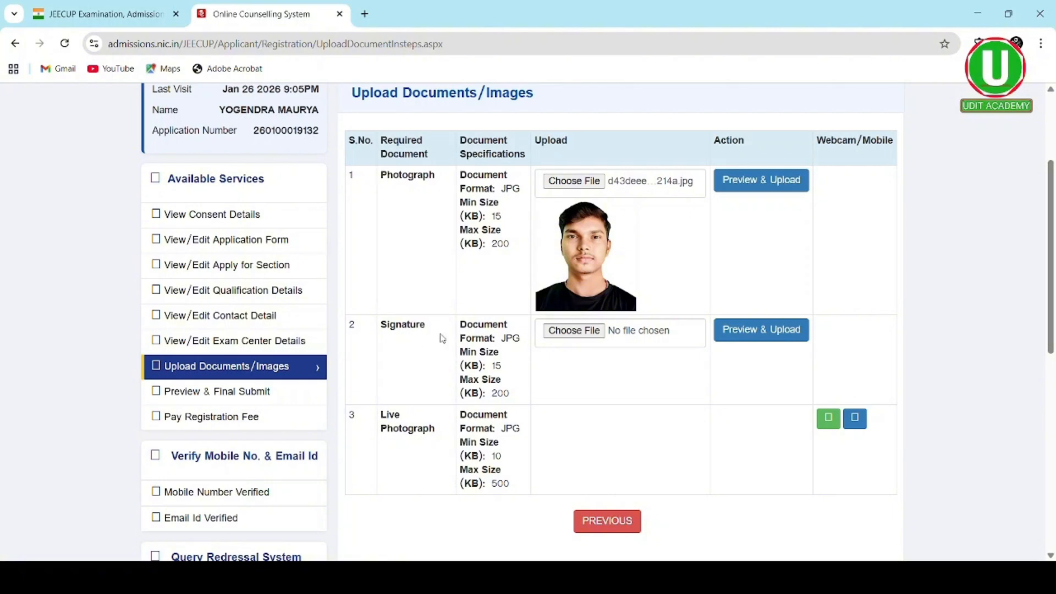
click(579, 333)
double_click(327, 132)
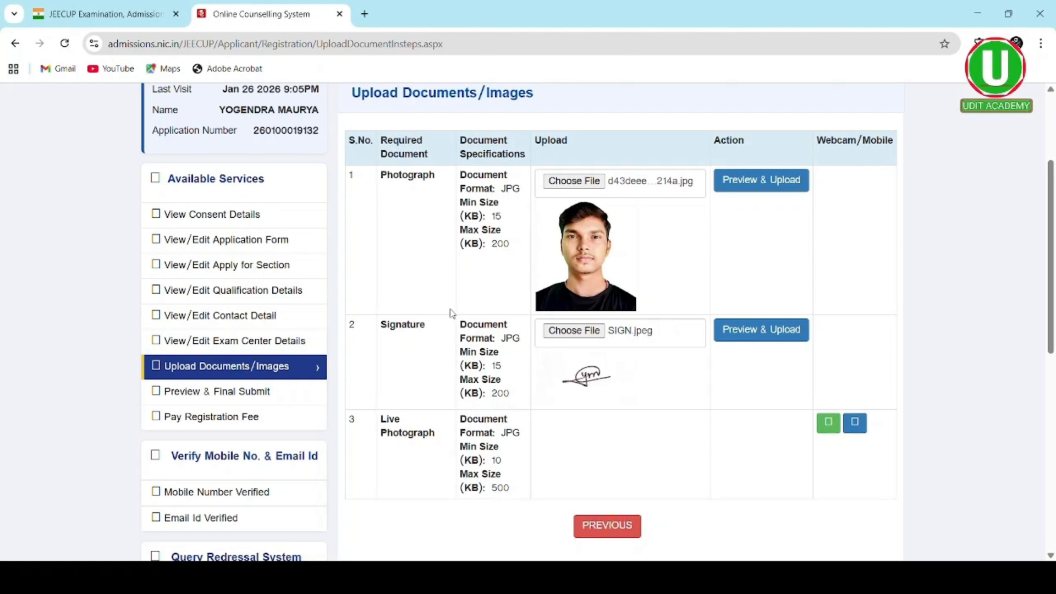
scroll(460, 391, down, 2)
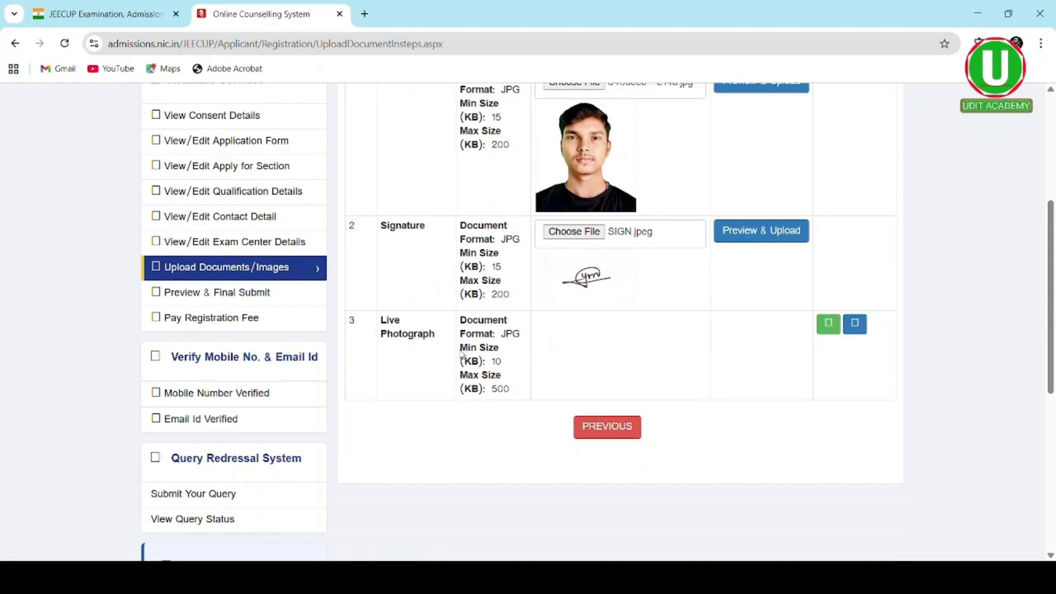
click(828, 324)
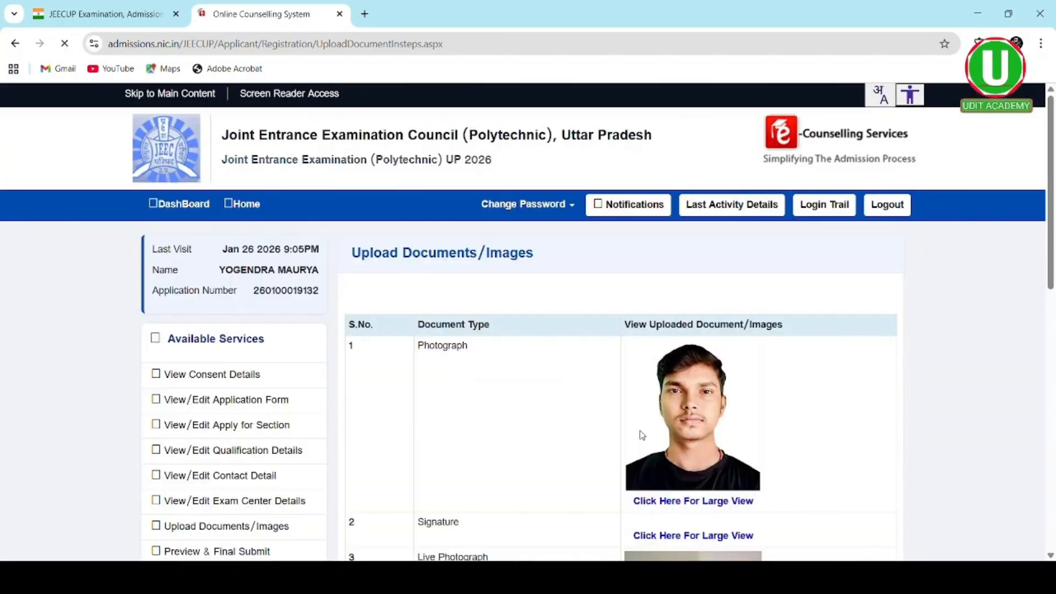
scroll(638, 434, down, 6)
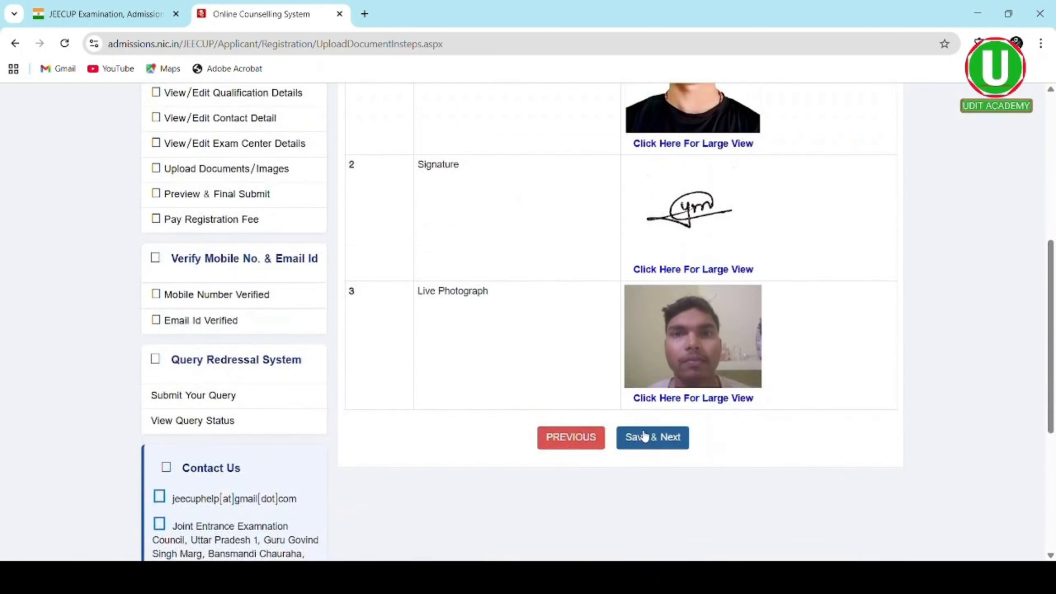
click(648, 443)
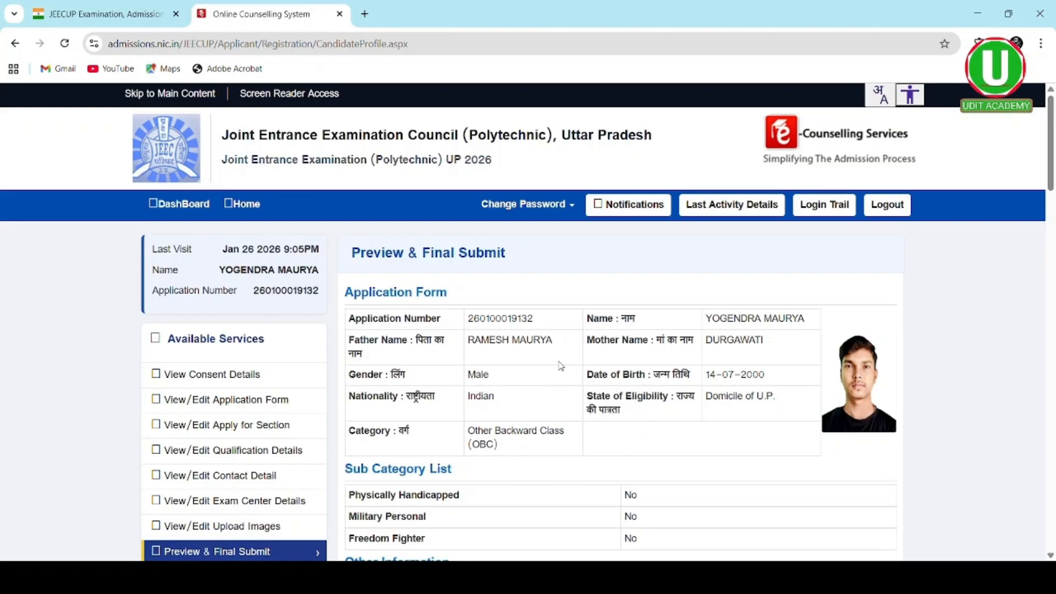
scroll(560, 366, down, 2)
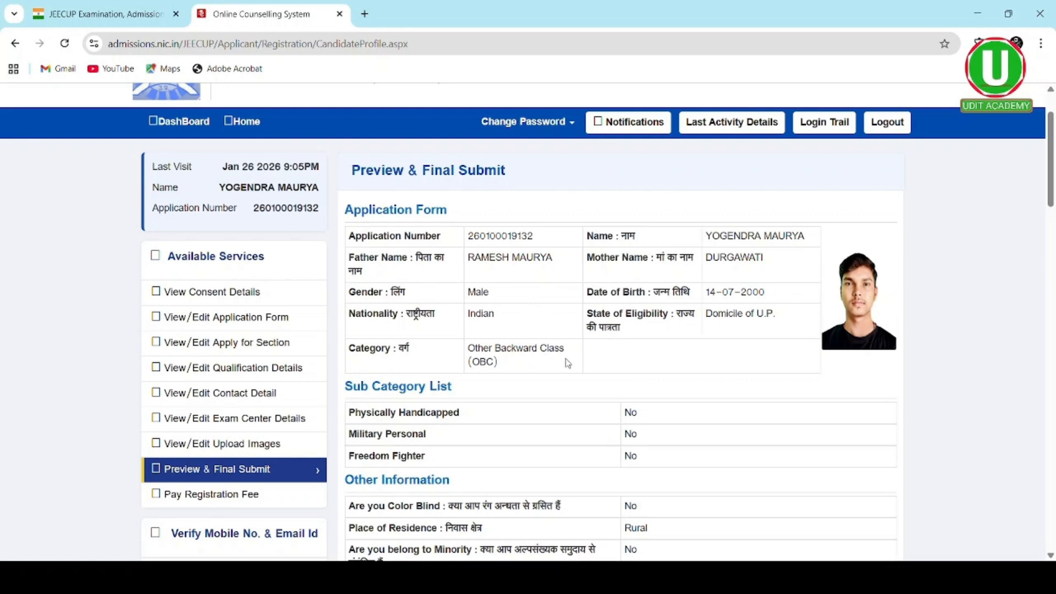
scroll(567, 363, down, 2)
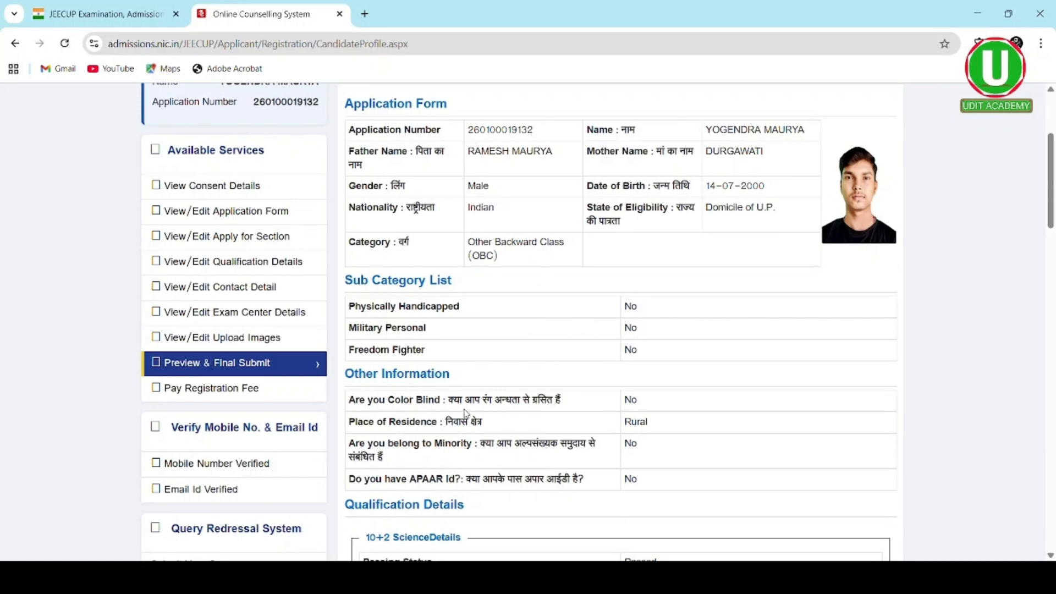
scroll(544, 430, down, 2)
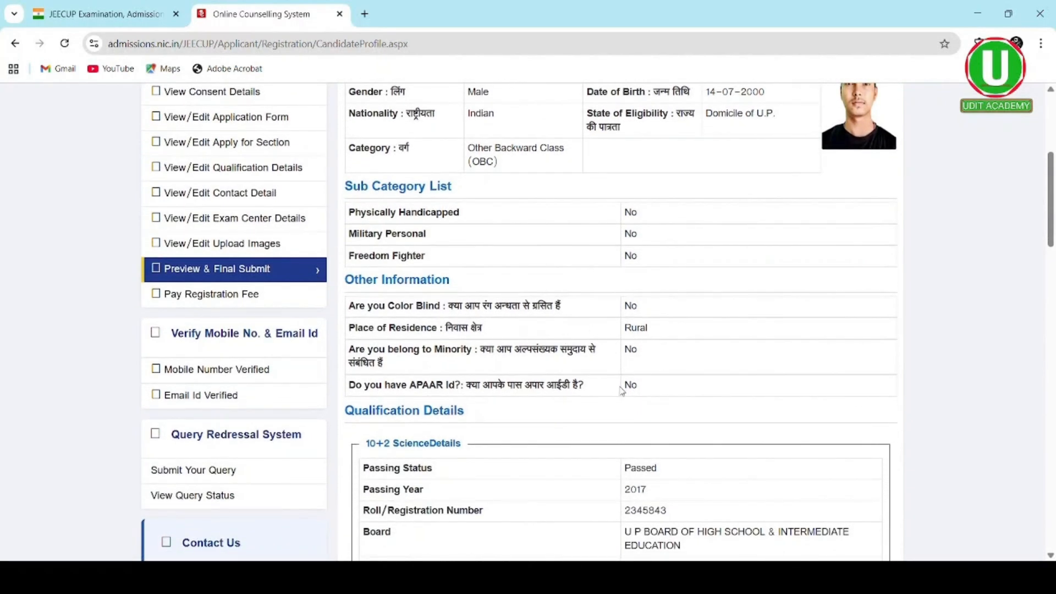
scroll(586, 417, down, 2)
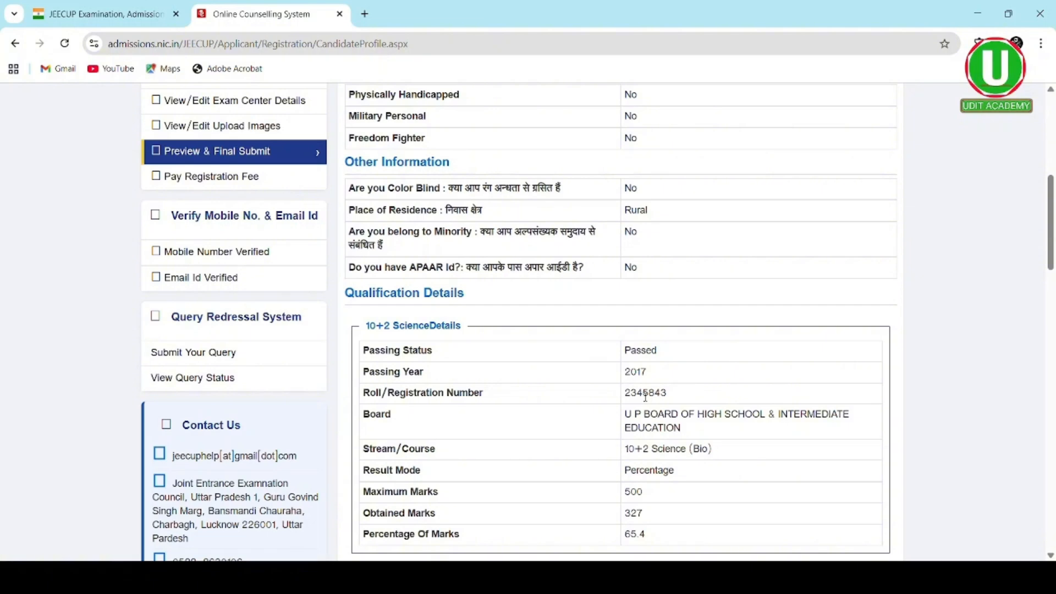
scroll(643, 396, down, 2)
scroll(643, 396, down, 2)
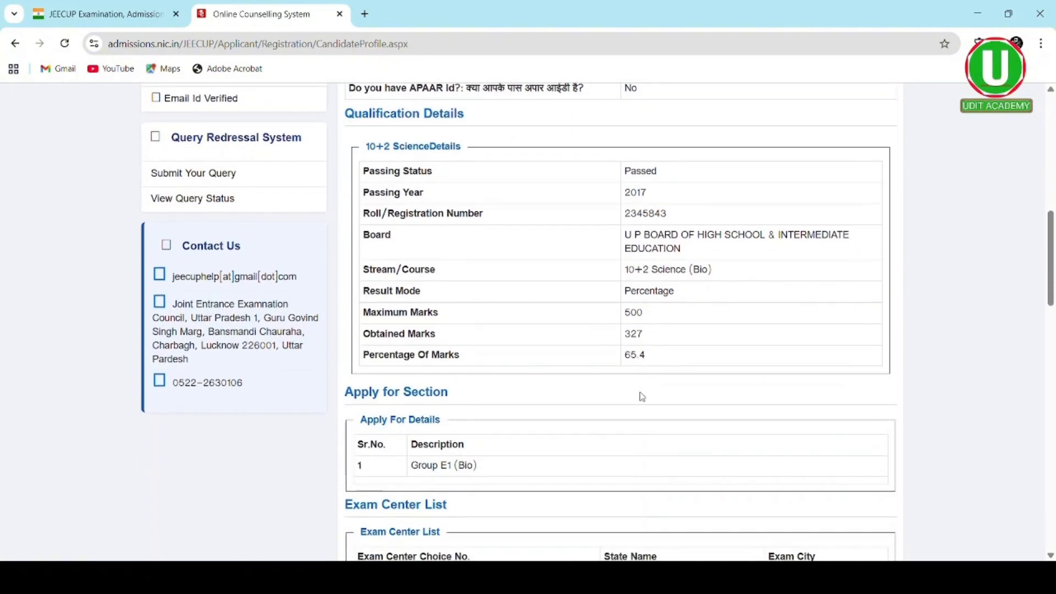
scroll(653, 330, down, 2)
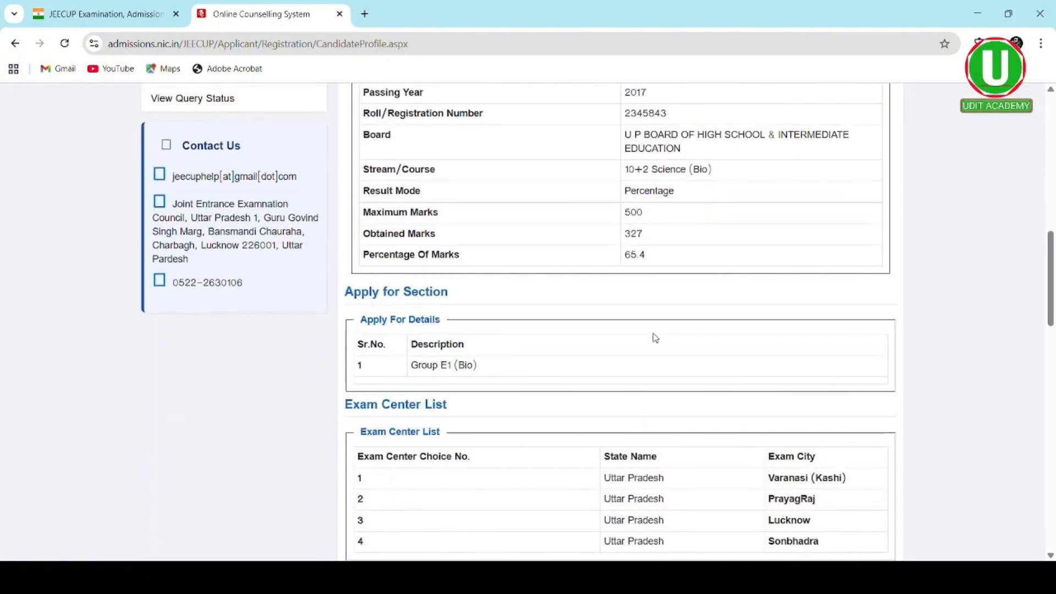
scroll(655, 338, down, 2)
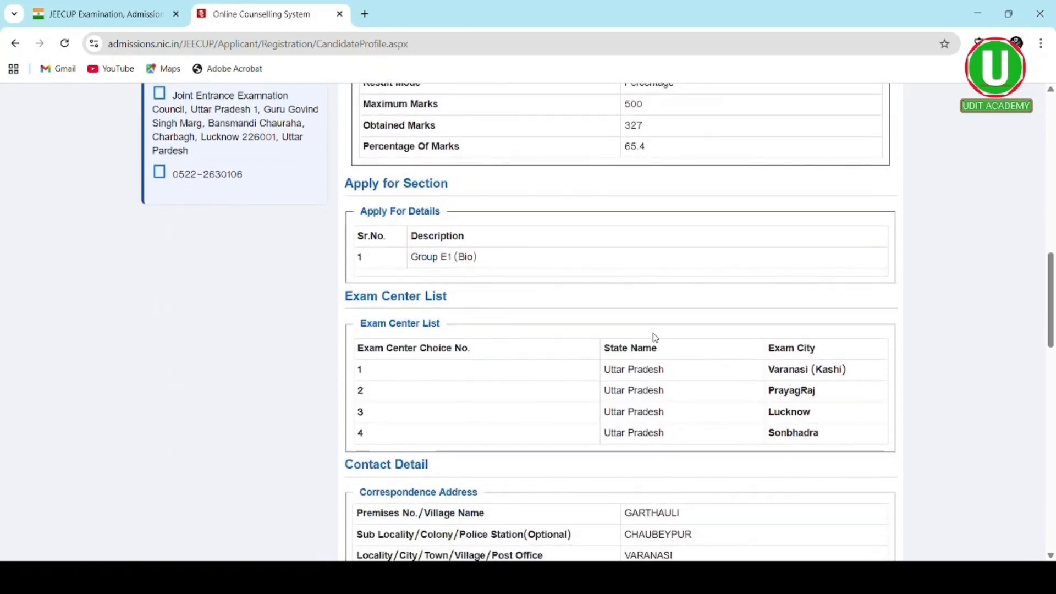
scroll(656, 337, down, 2)
scroll(657, 338, down, 3)
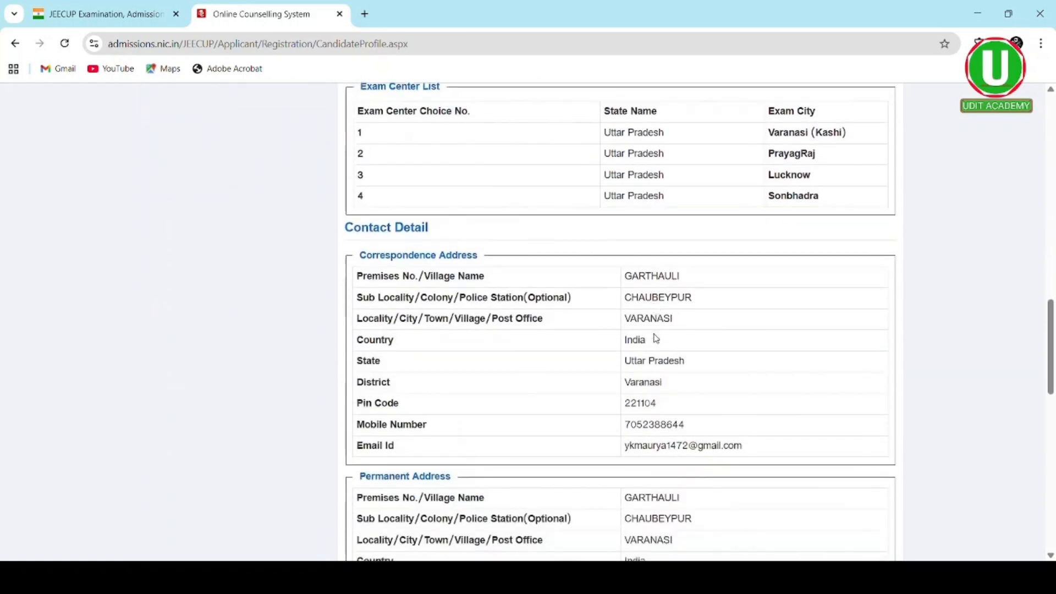
scroll(659, 337, down, 2)
scroll(659, 338, down, 3)
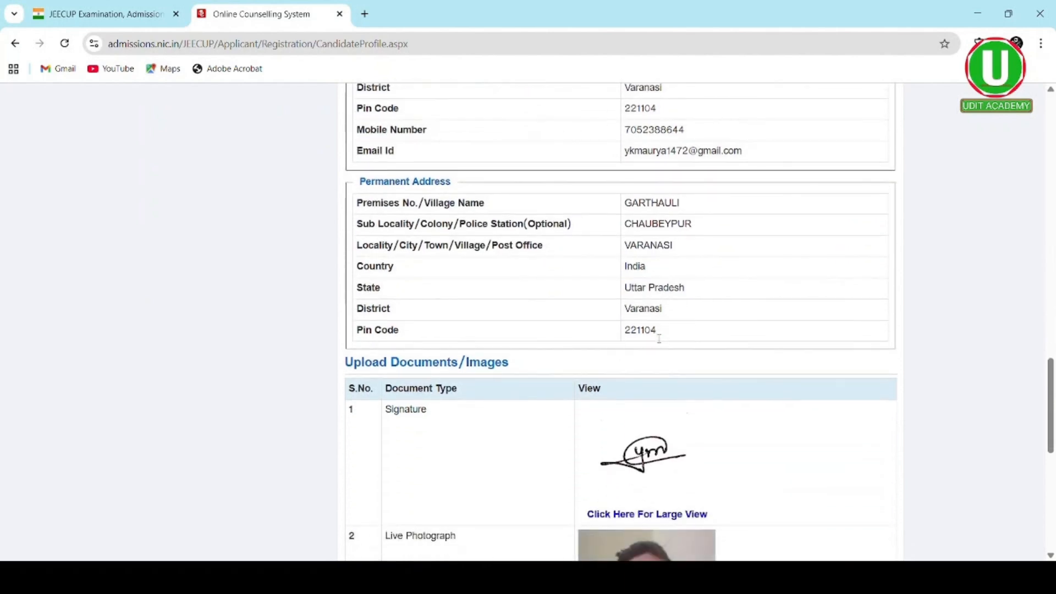
scroll(659, 338, down, 6)
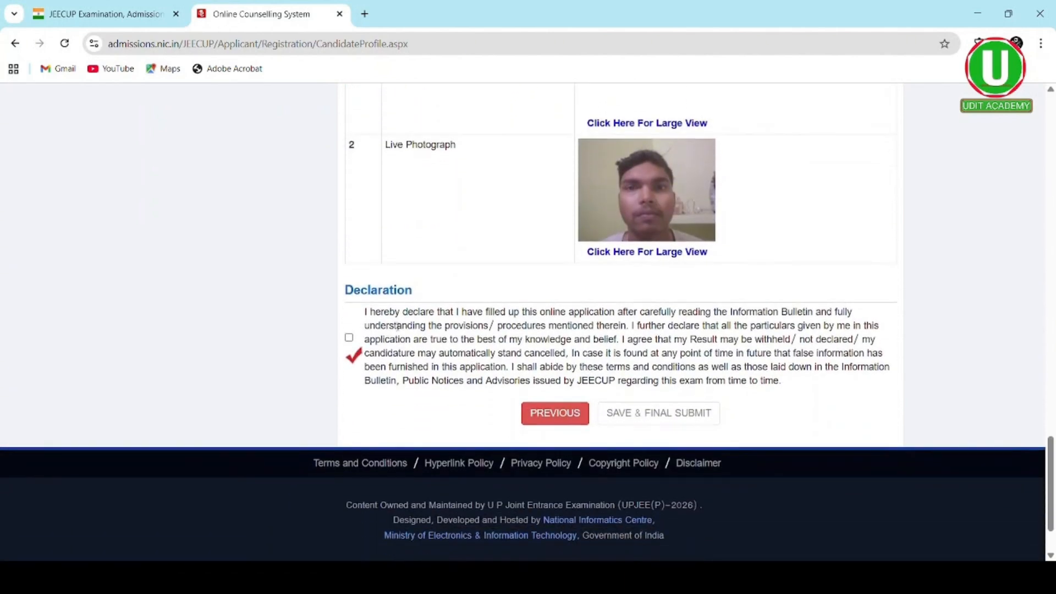
- Accept the declaration, final-submit the application, and go to Pay Registration Fee
click(349, 338)
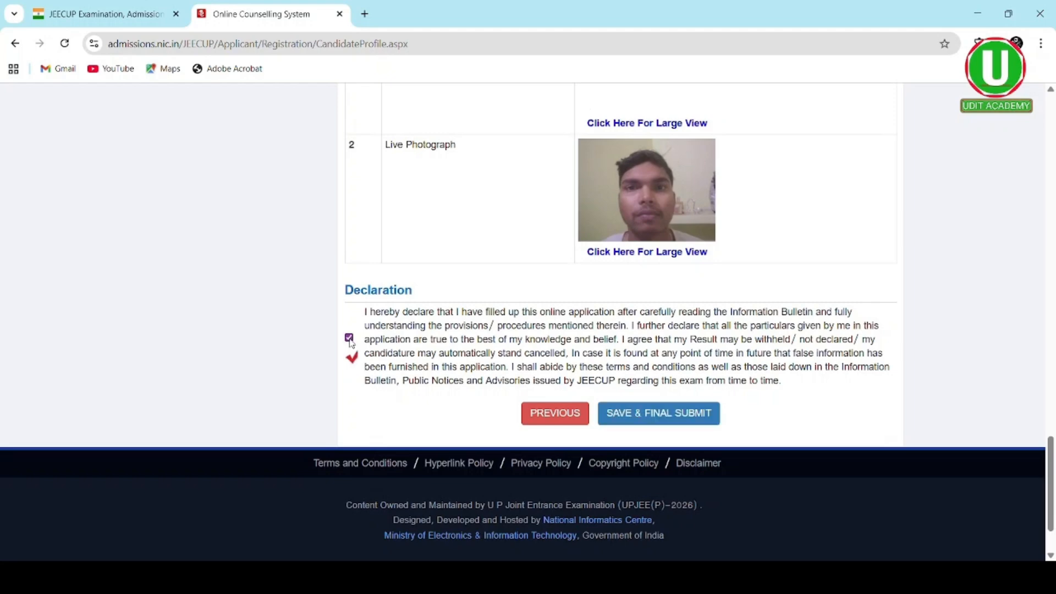
click(630, 414)
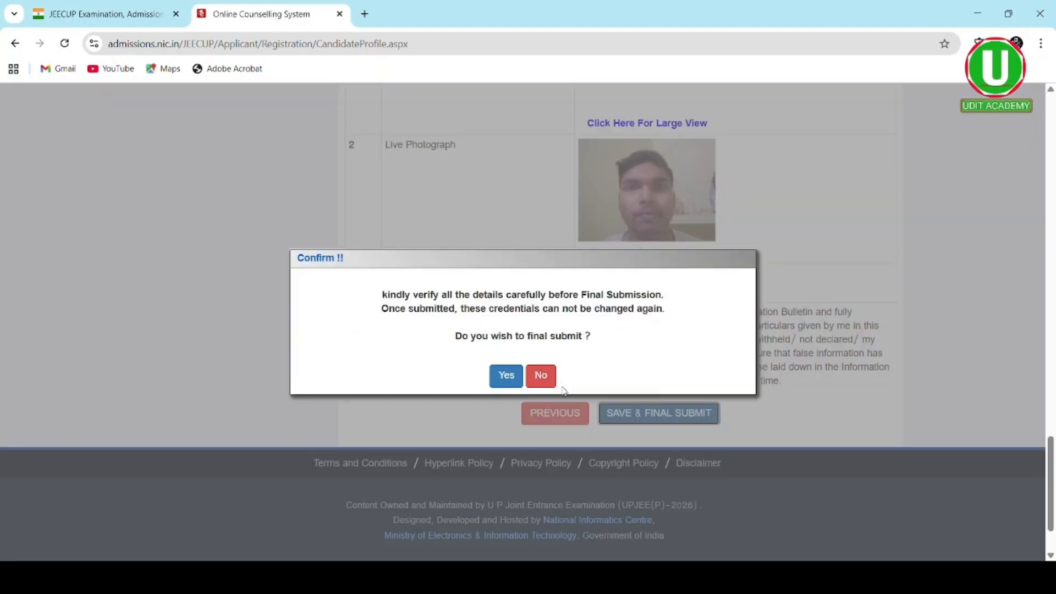
click(506, 378)
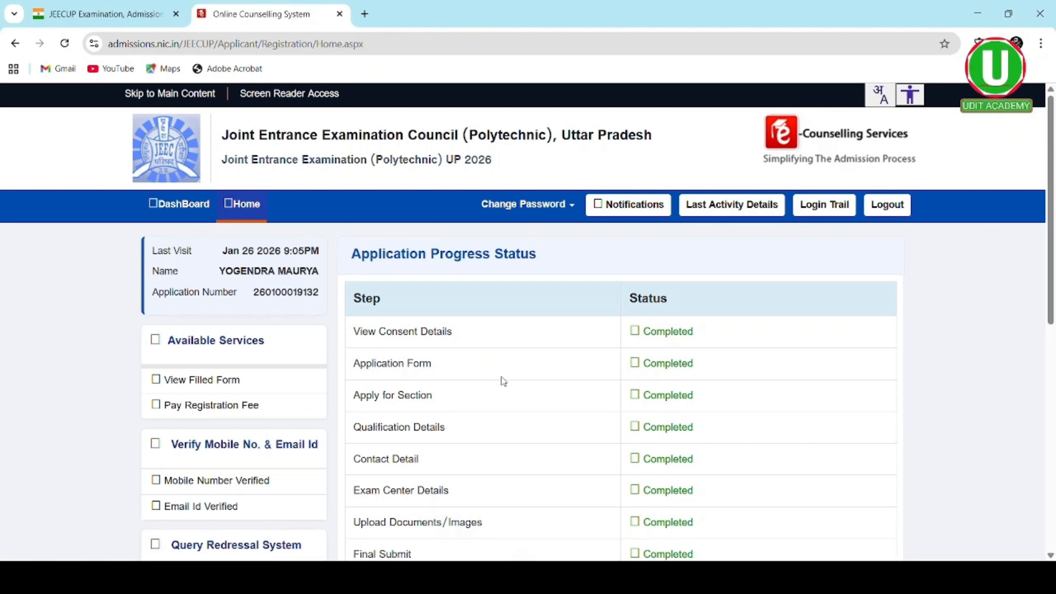
scroll(504, 381, down, 3)
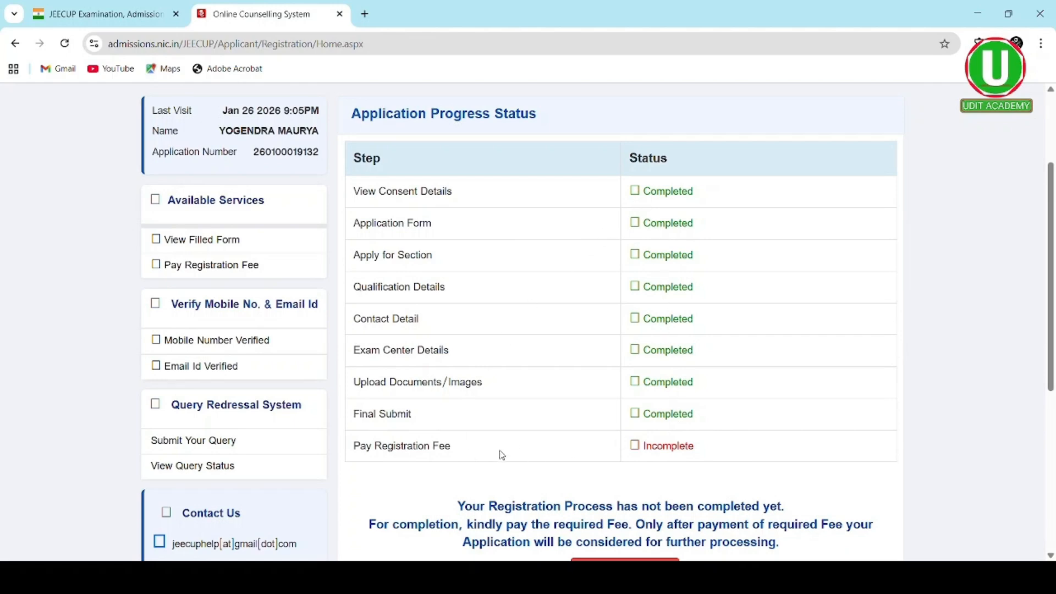
scroll(553, 448, down, 4)
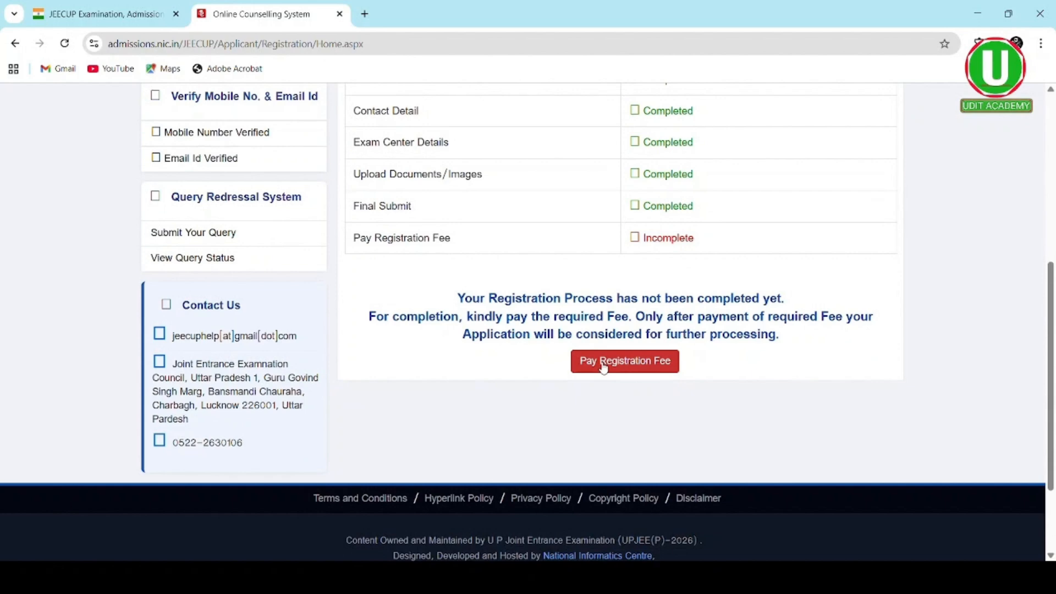
click(602, 367)
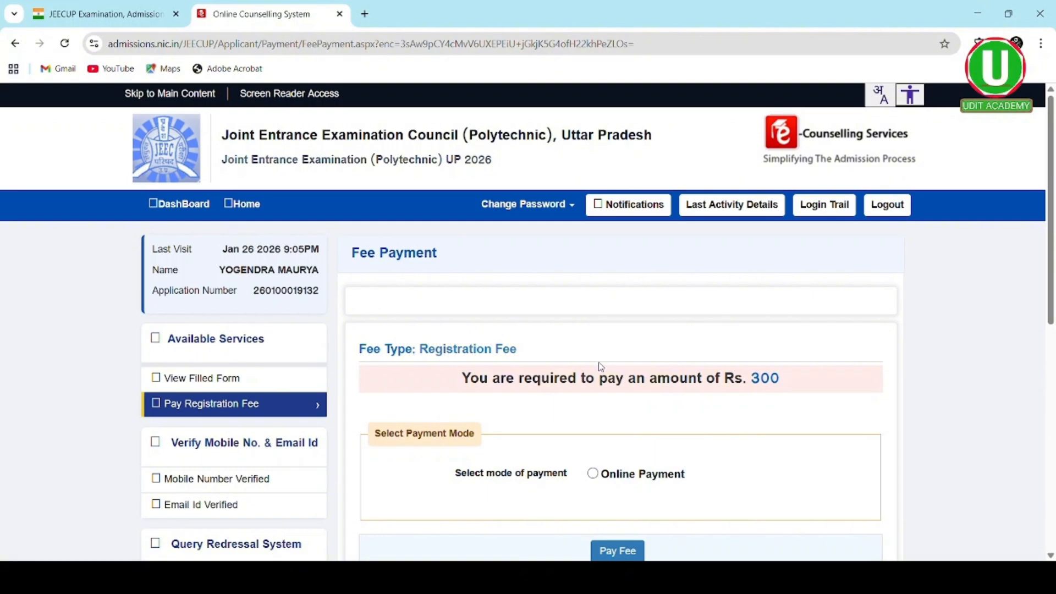
- Select Online Payment and proceed to pay the Rs 300 registration fee
scroll(533, 391, down, 2)
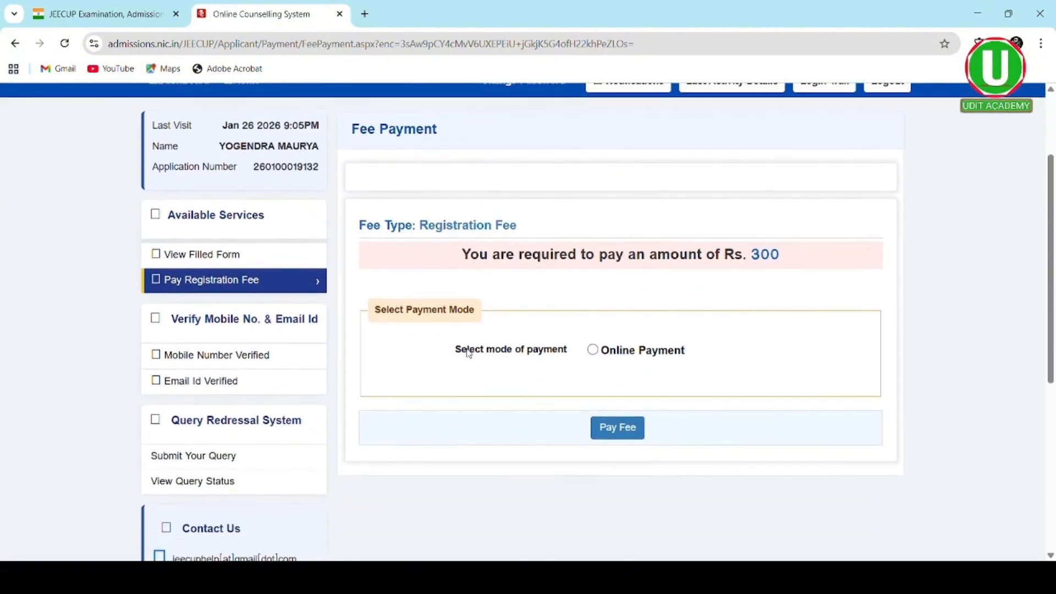
click(594, 350)
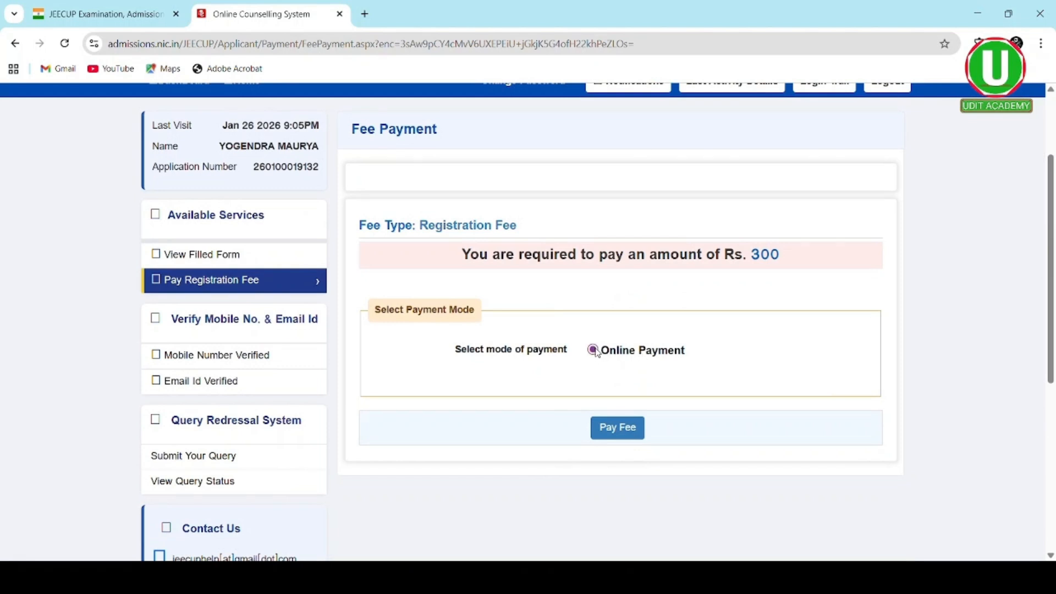
click(622, 429)
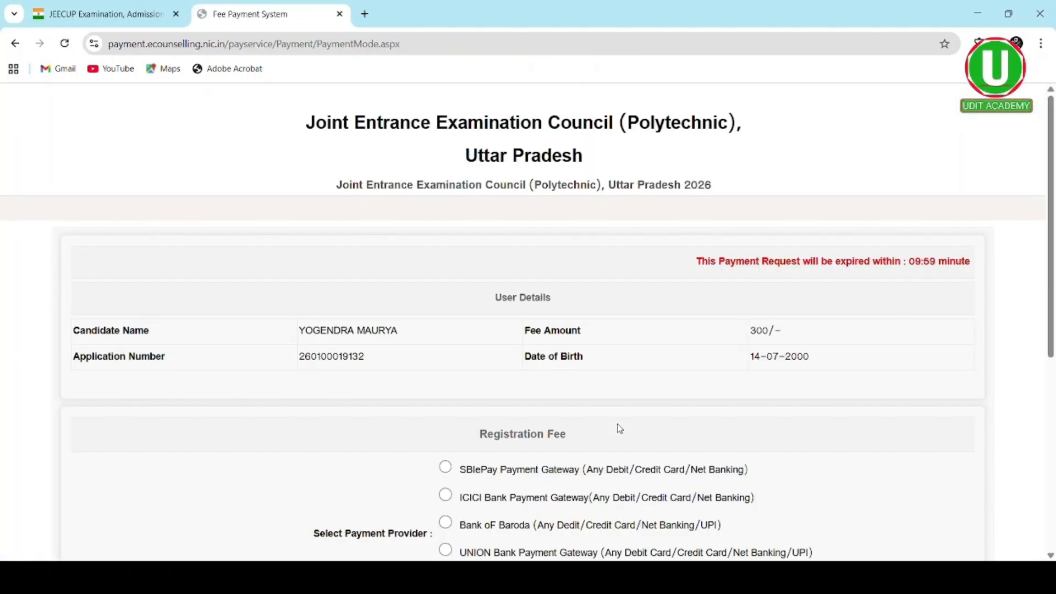
- Try continuing to payment on the JEECUP fee page before choosing a payment provider
scroll(572, 404, down, 3)
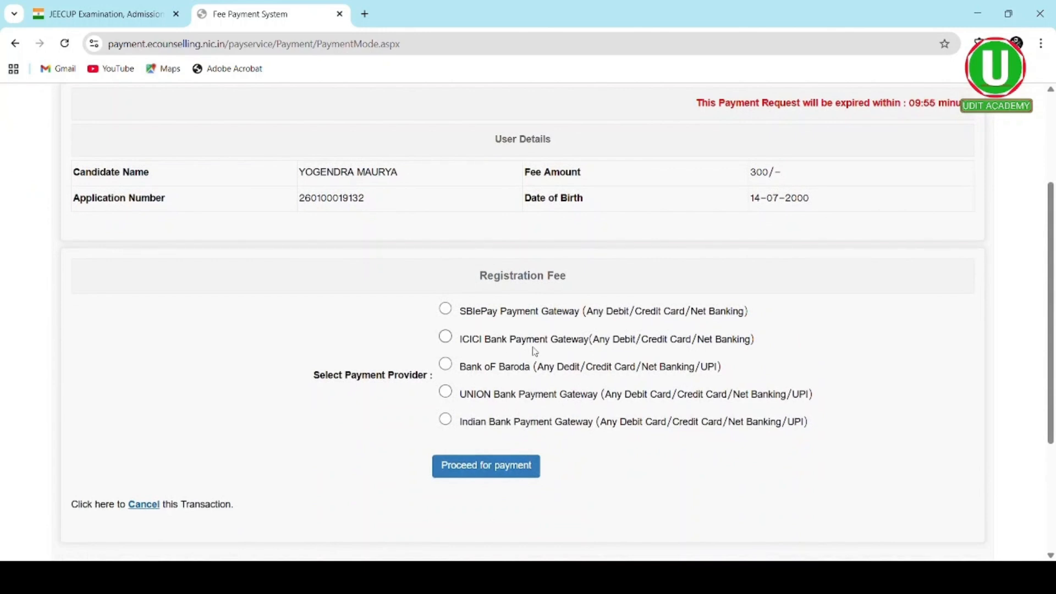
scroll(535, 351, down, 1)
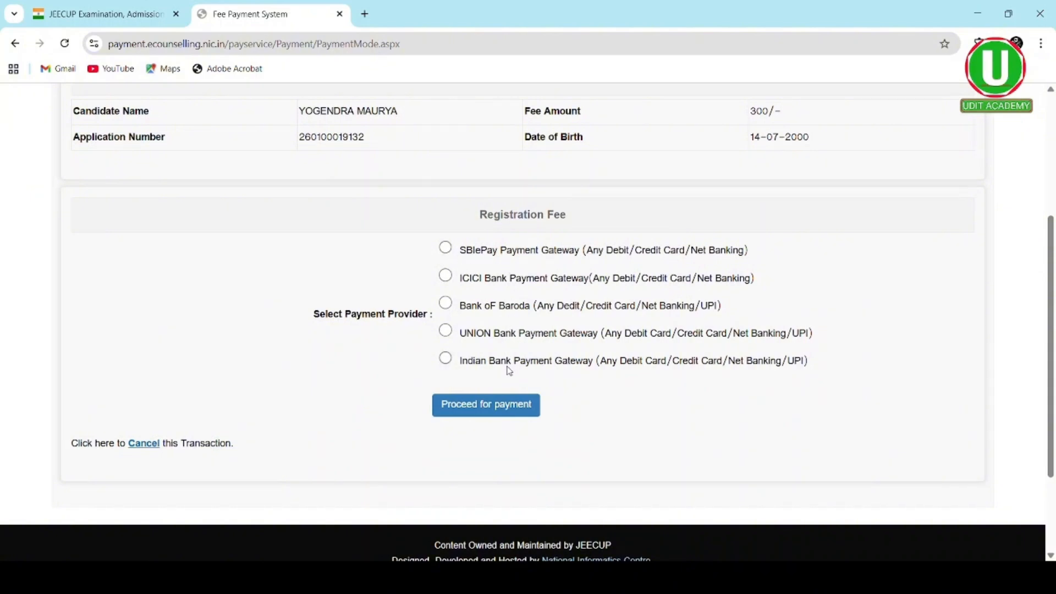
scroll(676, 184, up, 1)
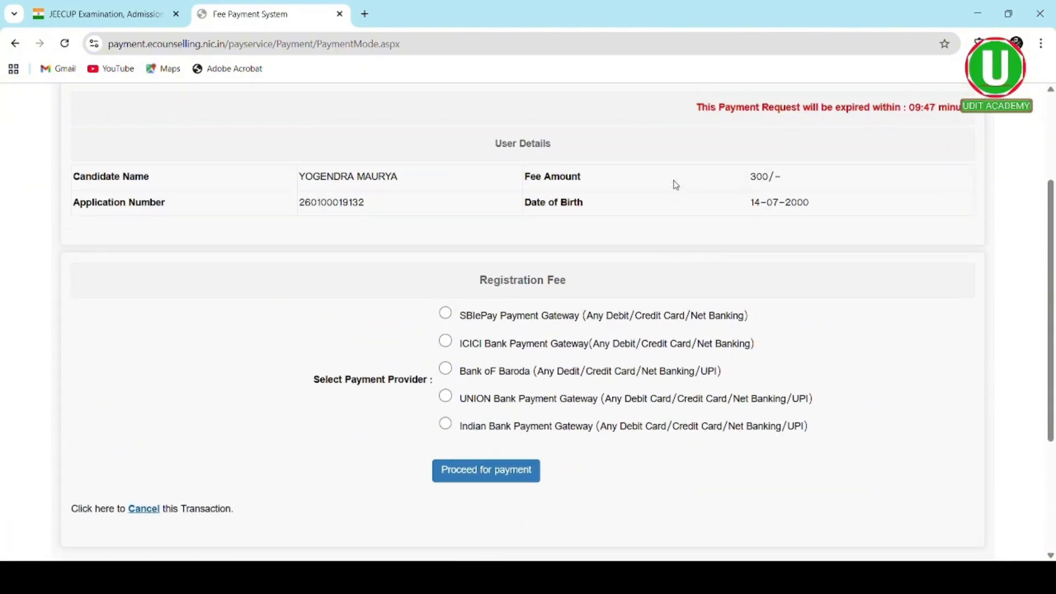
scroll(587, 324, down, 2)
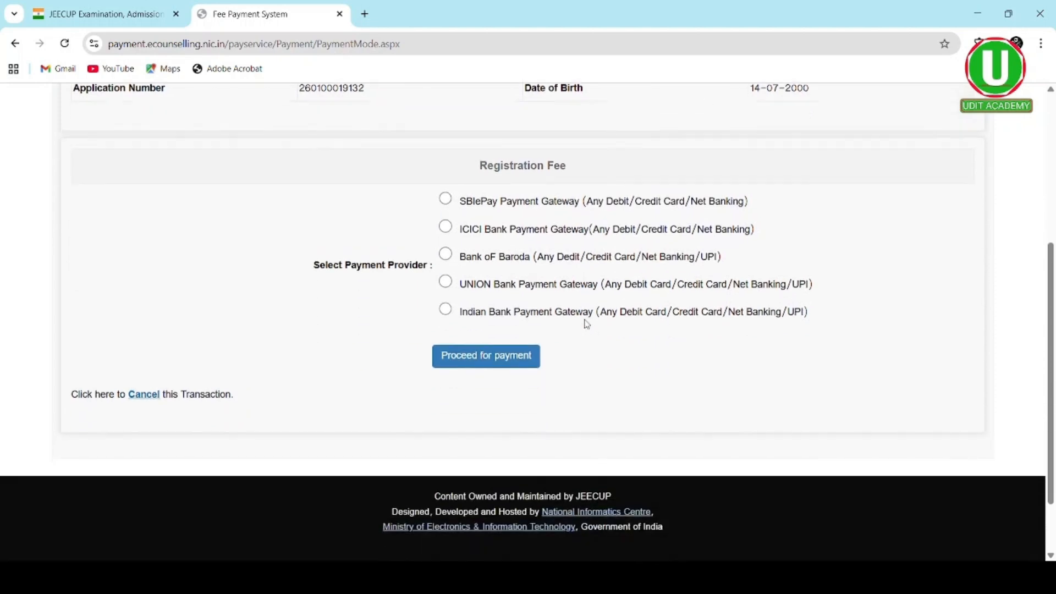
click(507, 361)
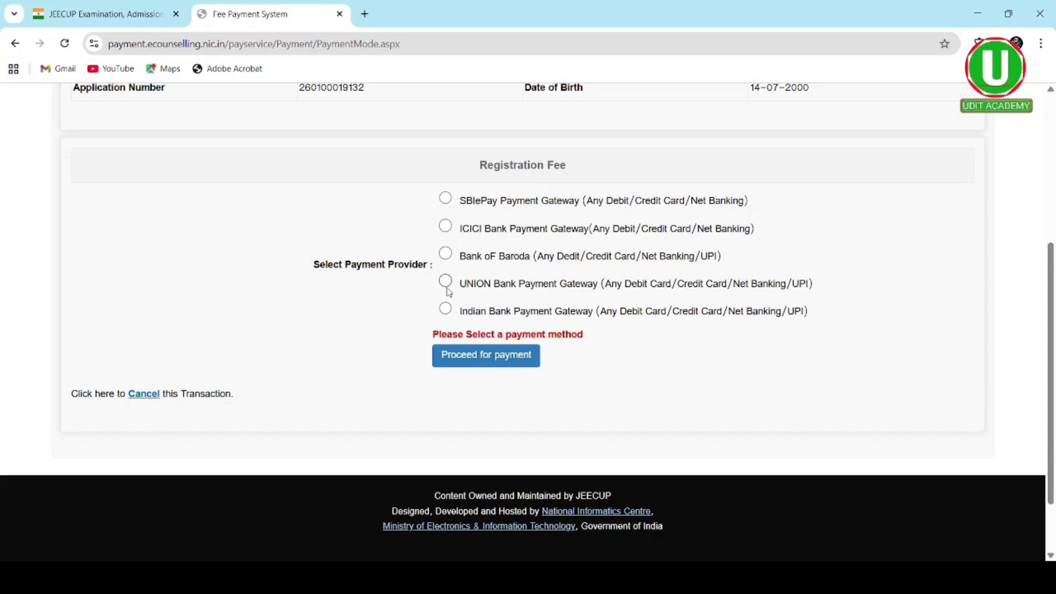
- Choose the Indian Bank Payment Gateway and proceed to SabPaisa for the INR 300.00 fee
scroll(449, 292, up, 3)
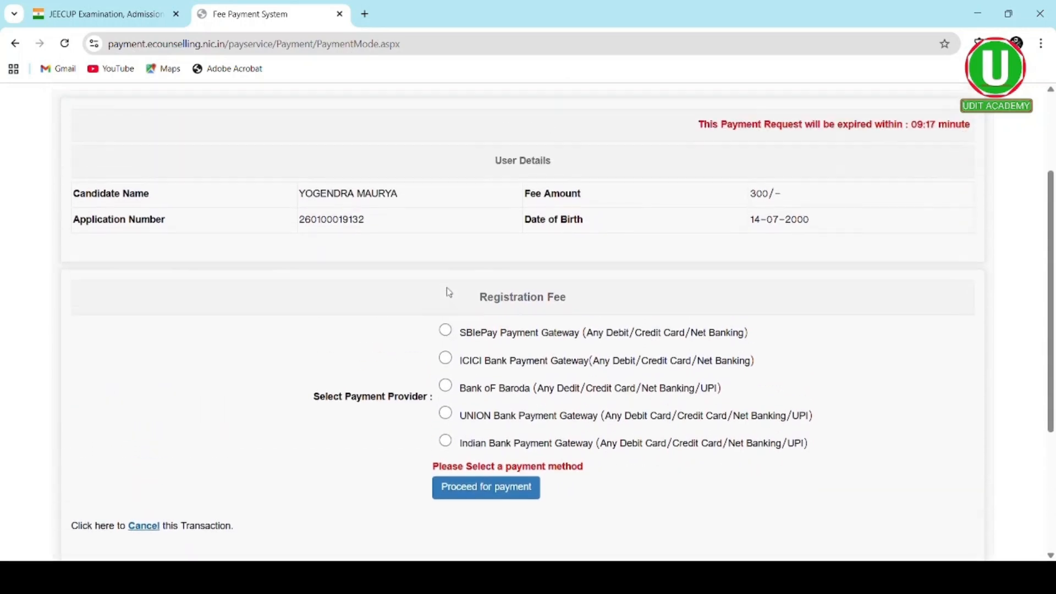
scroll(449, 292, down, 1)
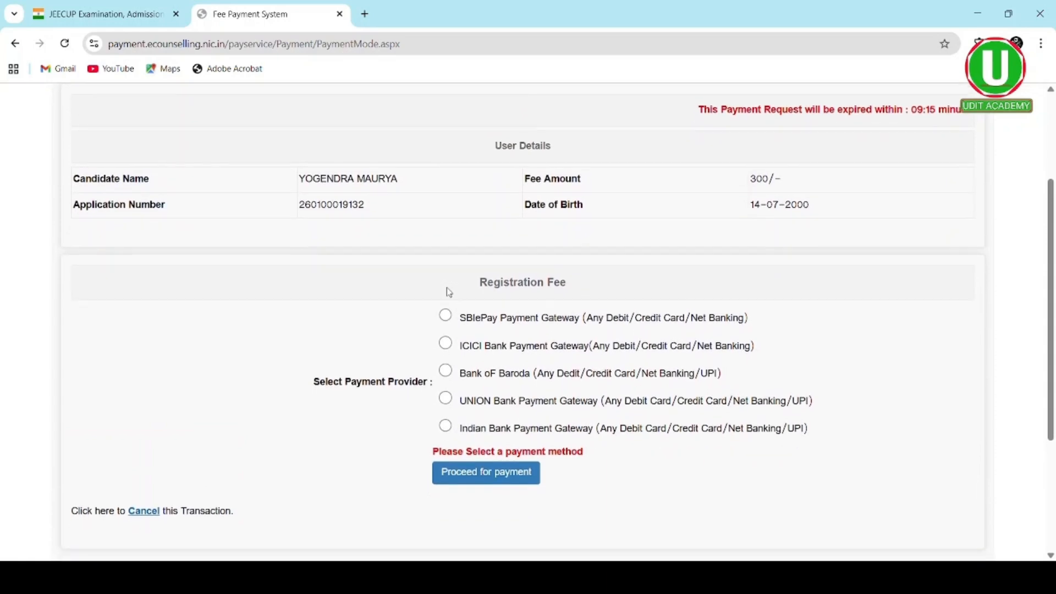
scroll(450, 292, down, 2)
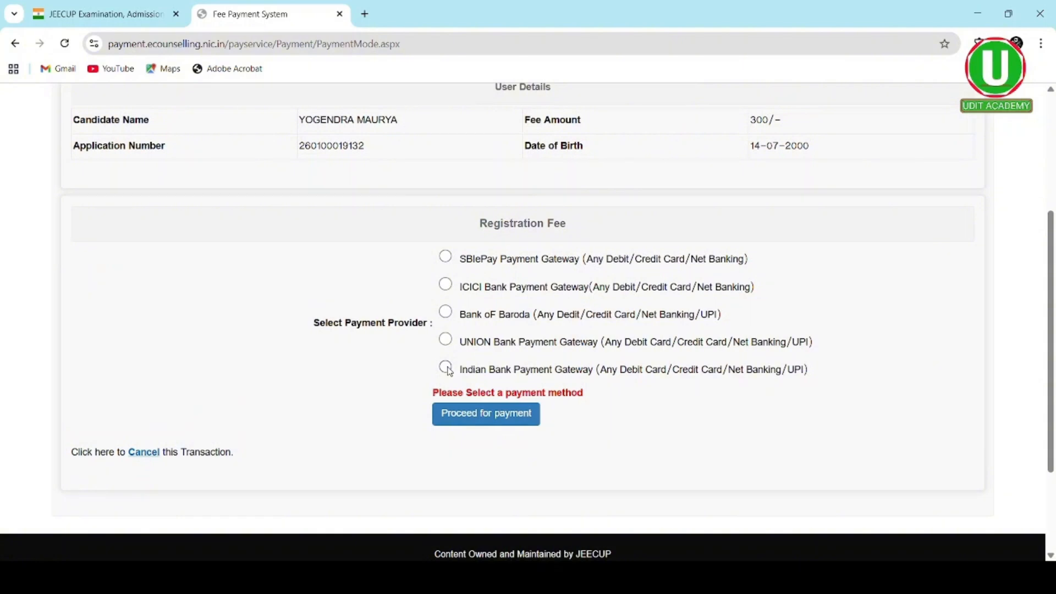
click(446, 368)
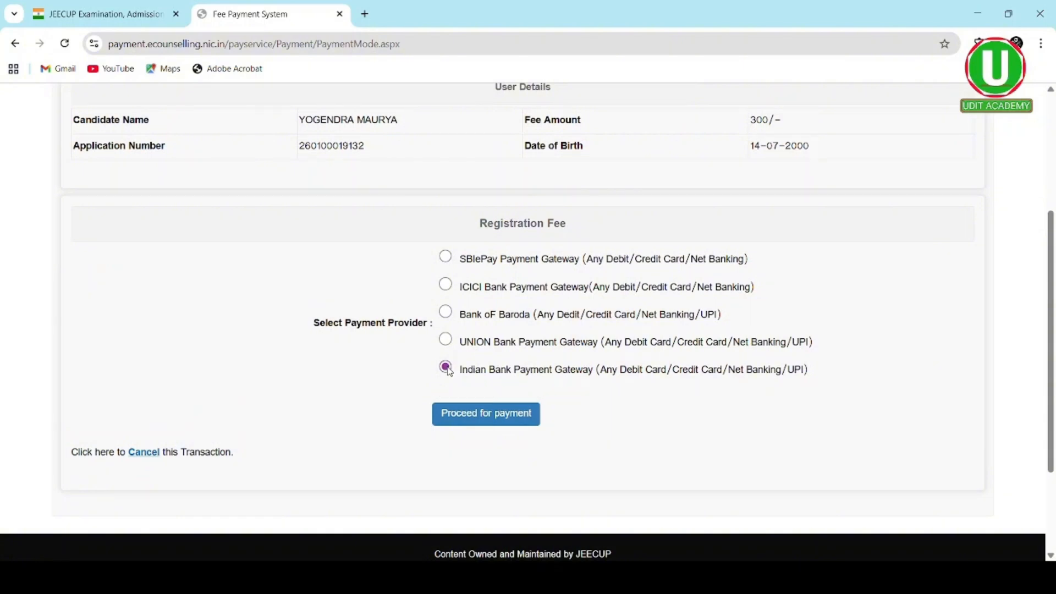
click(465, 421)
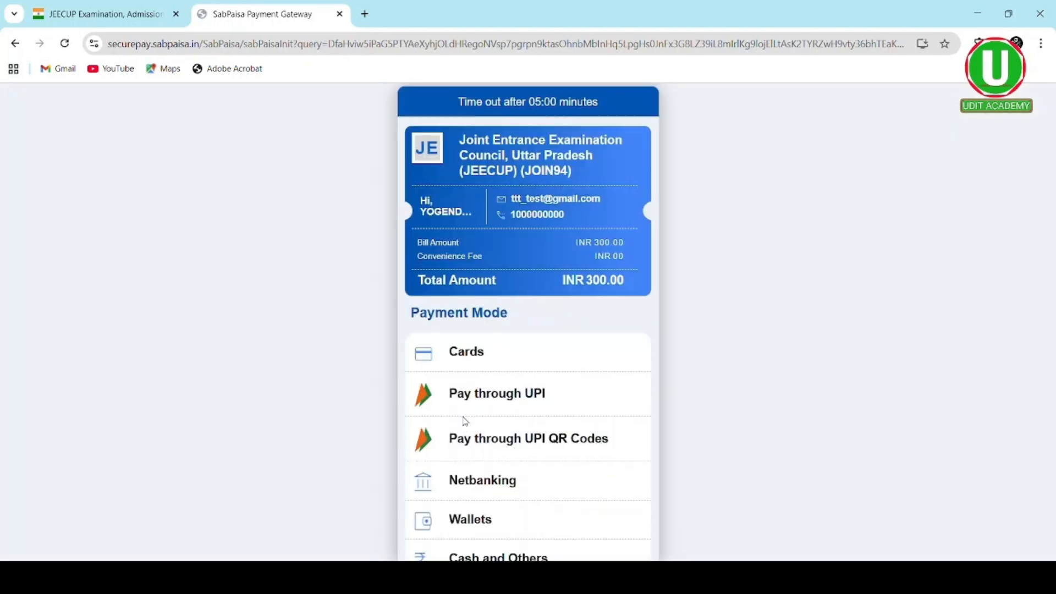
- Switch SabPaisa from Pay through UPI to UPI QR Codes and generate the INR 304.00 QR code
scroll(540, 411, down, 3)
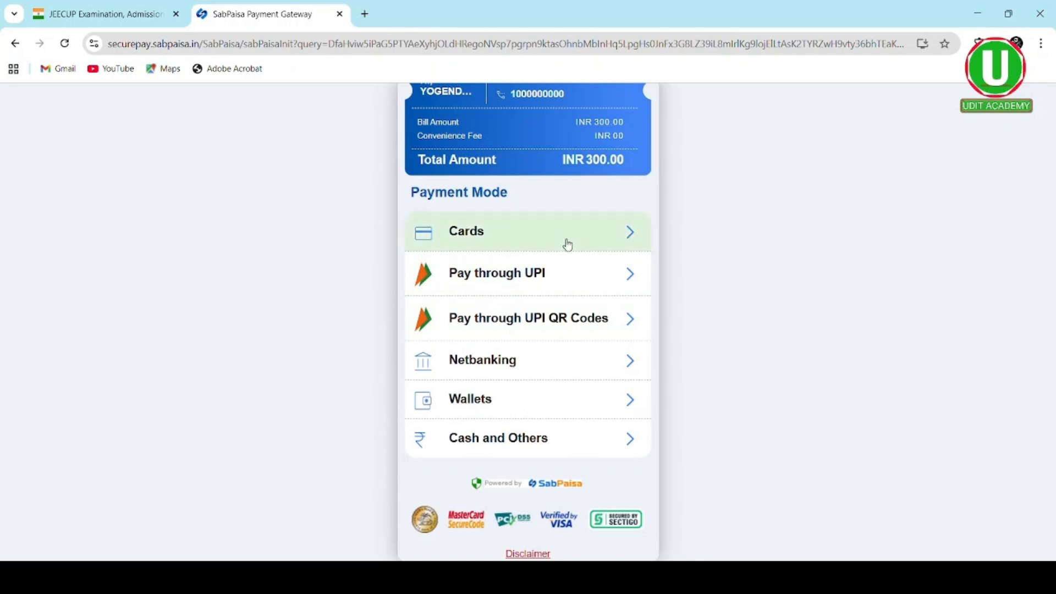
click(621, 283)
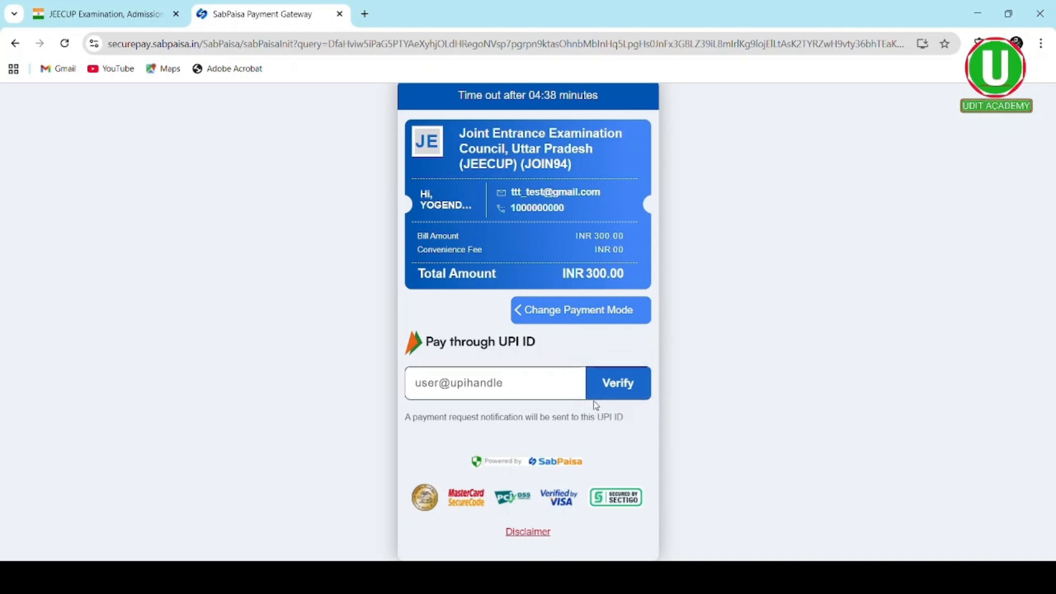
click(546, 321)
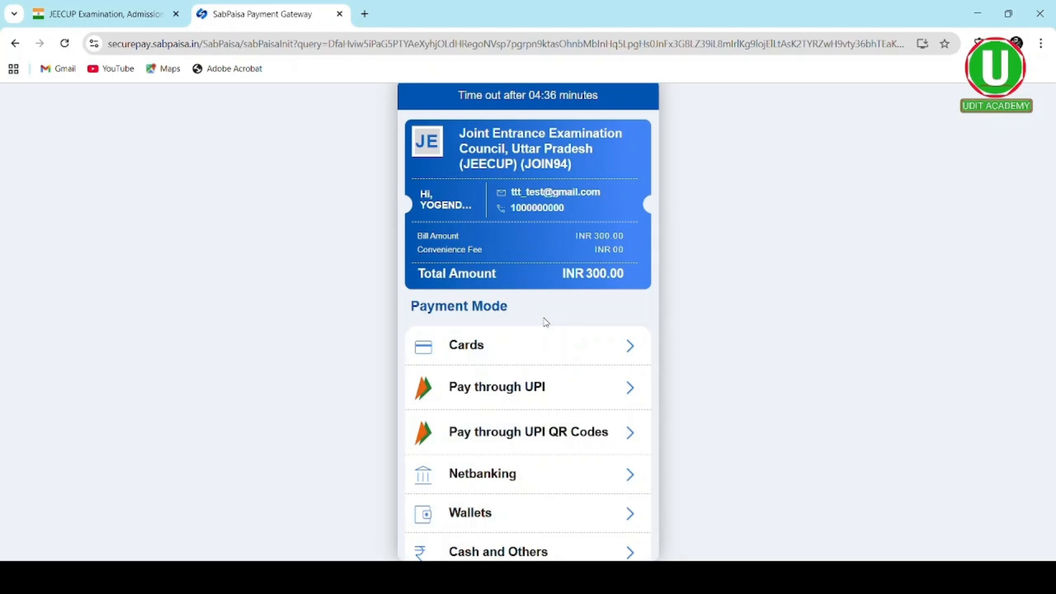
scroll(561, 391, down, 3)
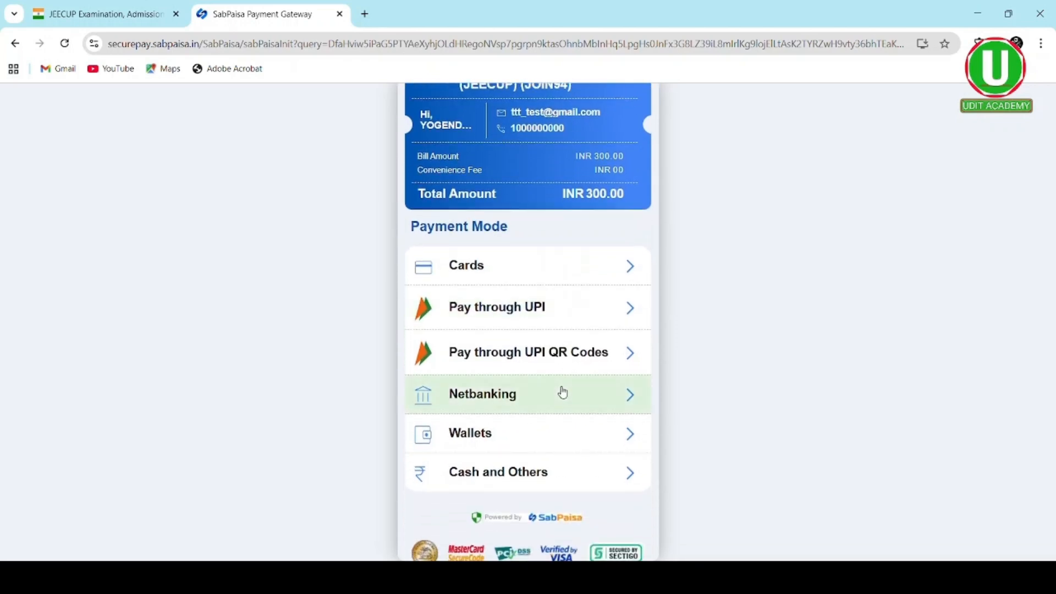
click(594, 358)
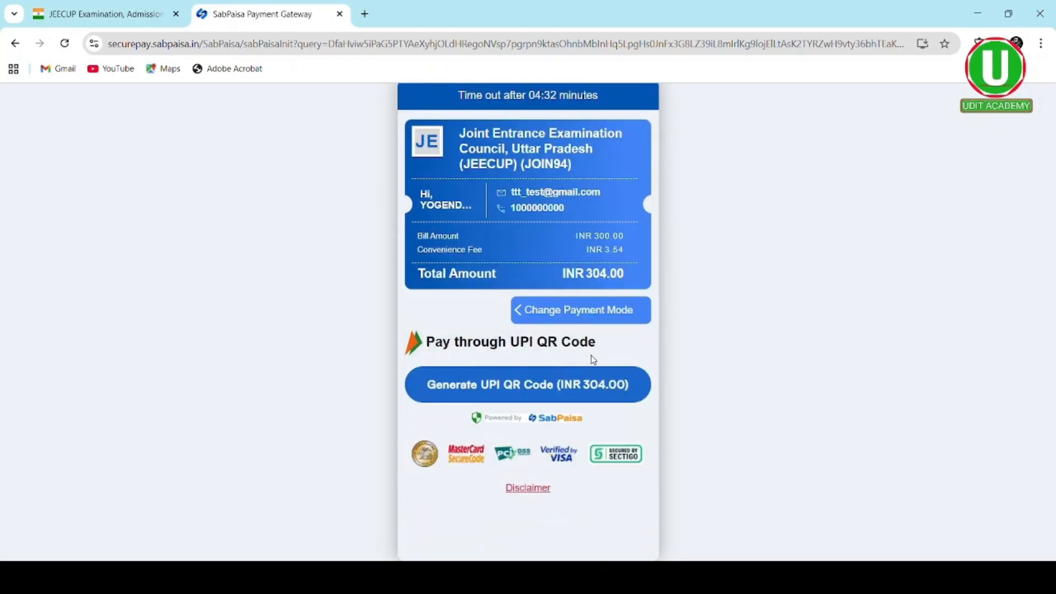
click(558, 389)
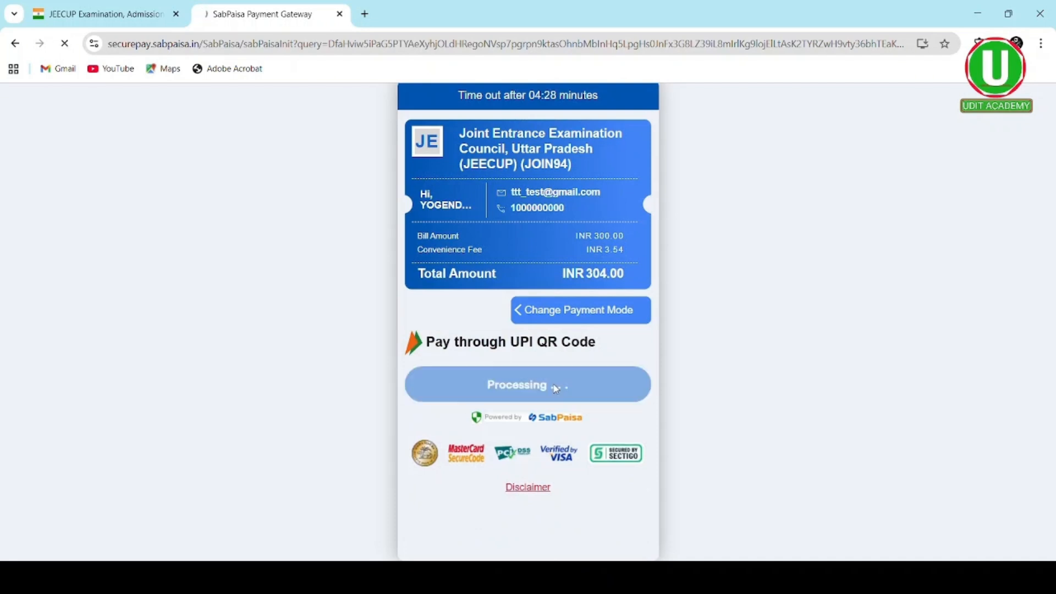